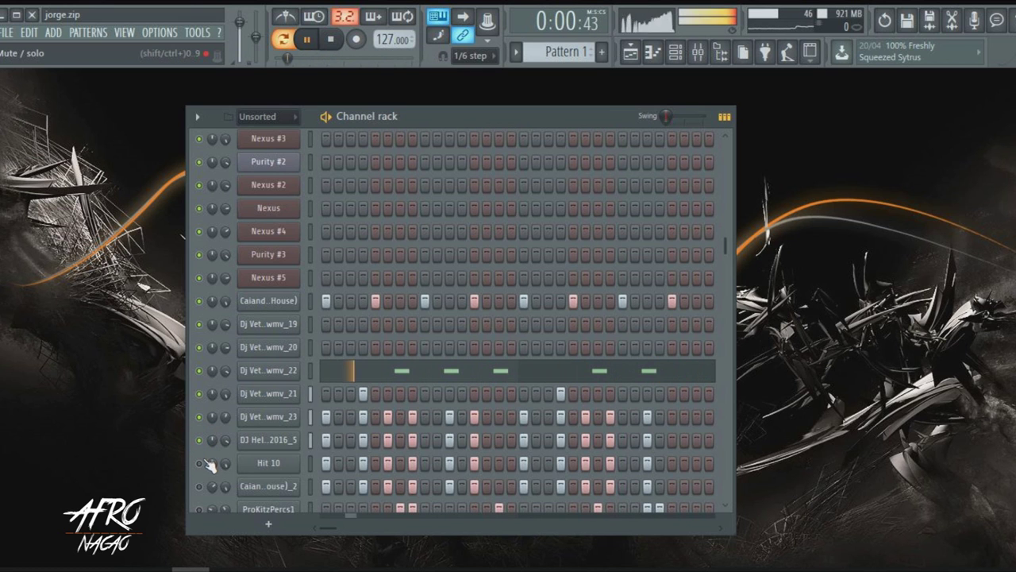
Unmute the muted percussion channels in Pattern 1, from Hit 10 down to CAIAND..DEO)_3.
{"action": "scroll", "coordinate": [203, 467], "scroll_direction": "down", "scroll_amount": 5}
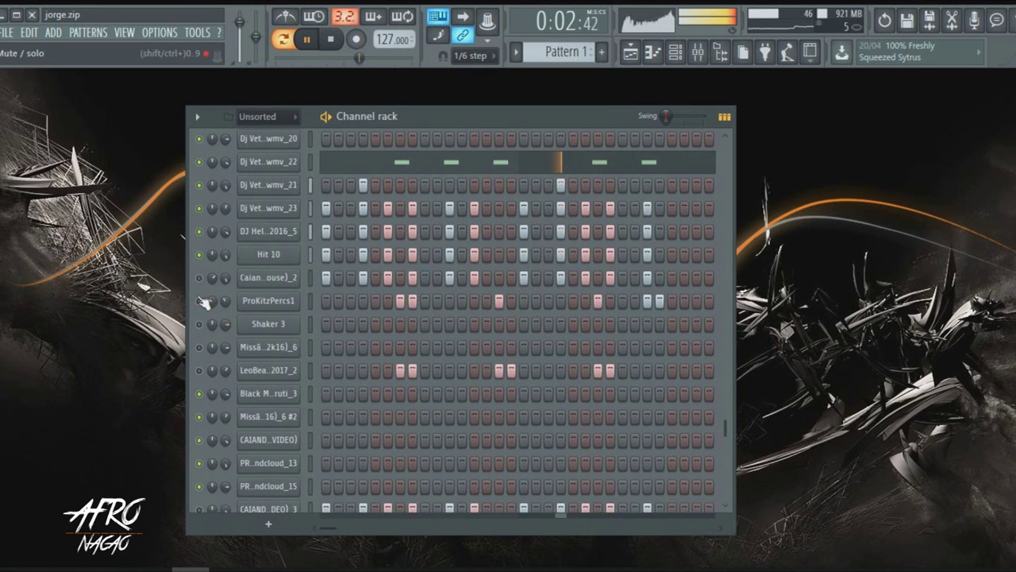
{"action": "left_click", "coordinate": [199, 324]}
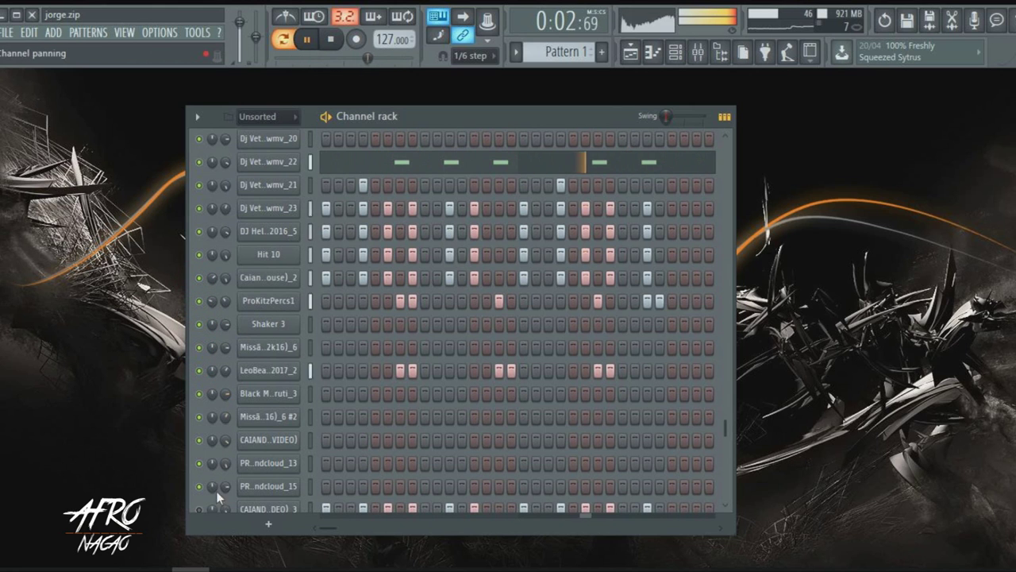
{"action": "scroll", "coordinate": [250, 443], "scroll_direction": "down", "scroll_amount": 2}
{"action": "scroll", "coordinate": [278, 426], "scroll_direction": "up", "scroll_amount": 5}
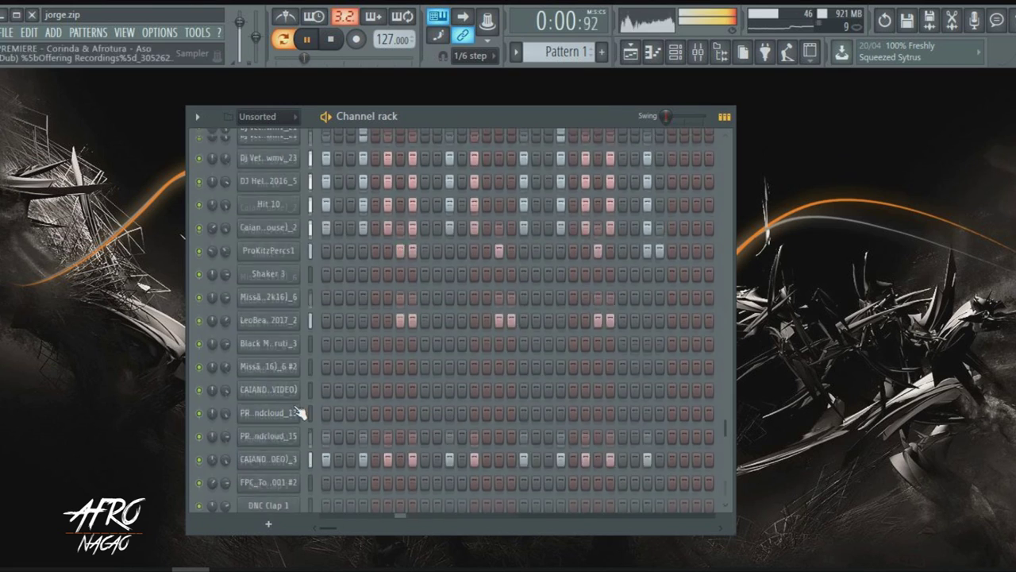
{"action": "scroll", "coordinate": [476, 309], "scroll_direction": "down", "scroll_amount": 3}
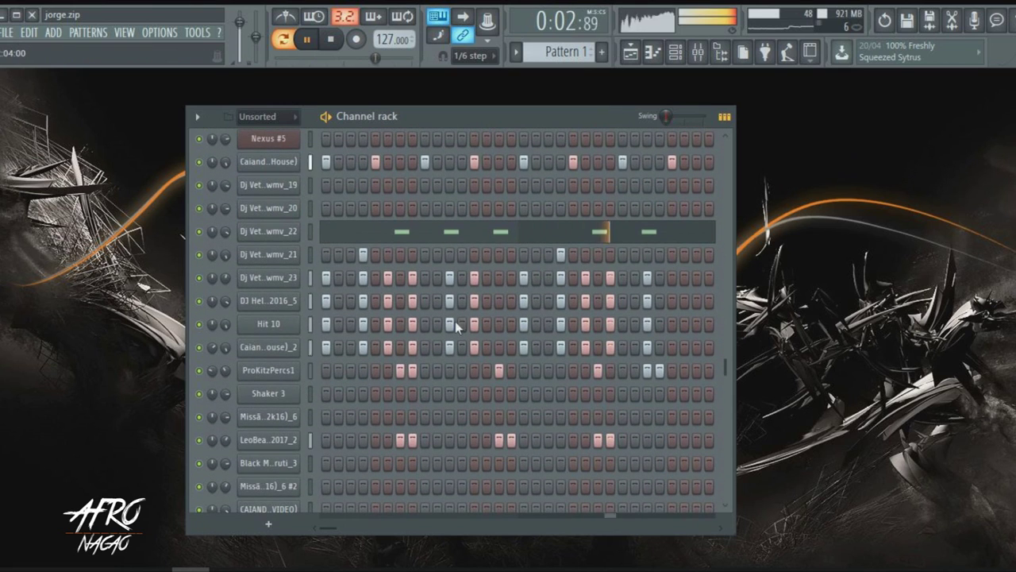
Review the step sequences of Pattern 1 in the channel rack during playback and stop the playback.
{"action": "scroll", "coordinate": [390, 333], "scroll_direction": "up", "scroll_amount": 4}
{"action": "scroll", "coordinate": [389, 334], "scroll_direction": "up", "scroll_amount": 2}
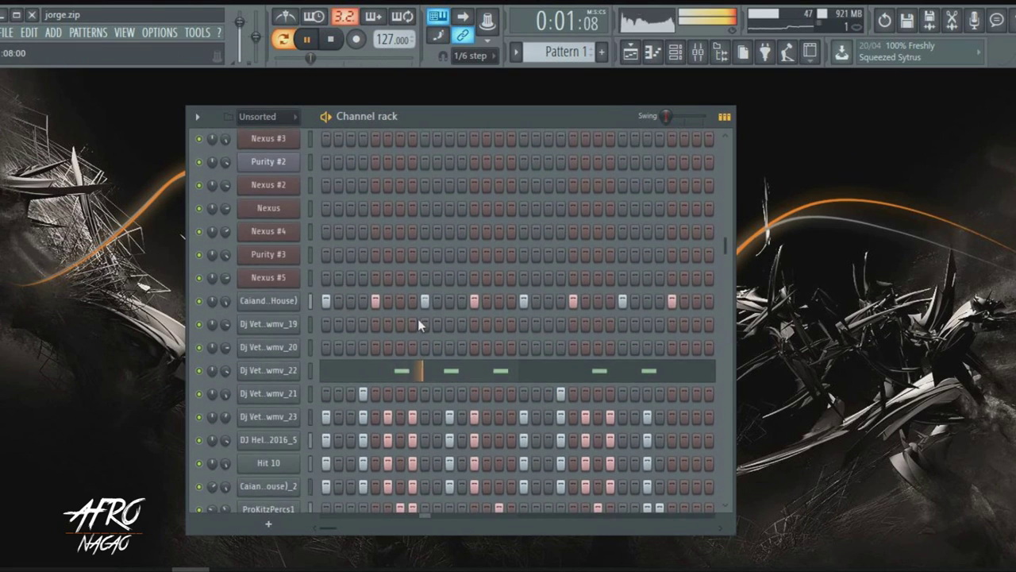
{"action": "scroll", "coordinate": [418, 317], "scroll_direction": "down", "scroll_amount": 3}
{"action": "key", "text": "space"}
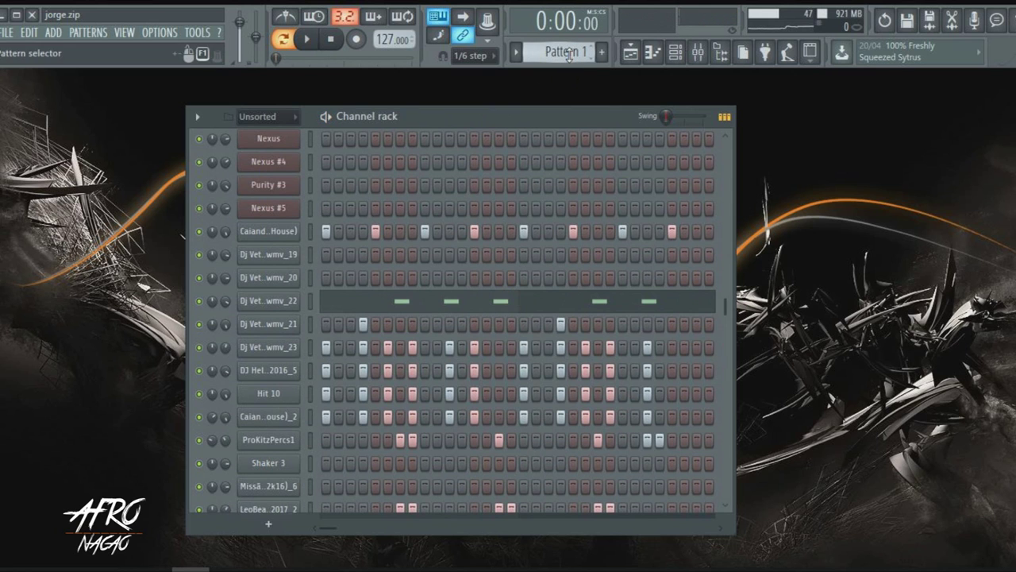
Switch to Pattern 2, play it and open the piano roll of the Missã..16)_6 #2 channel.
{"action": "scroll", "coordinate": [568, 54], "scroll_direction": "down", "scroll_amount": 1}
{"action": "scroll", "coordinate": [403, 369], "scroll_direction": "down", "scroll_amount": 6}
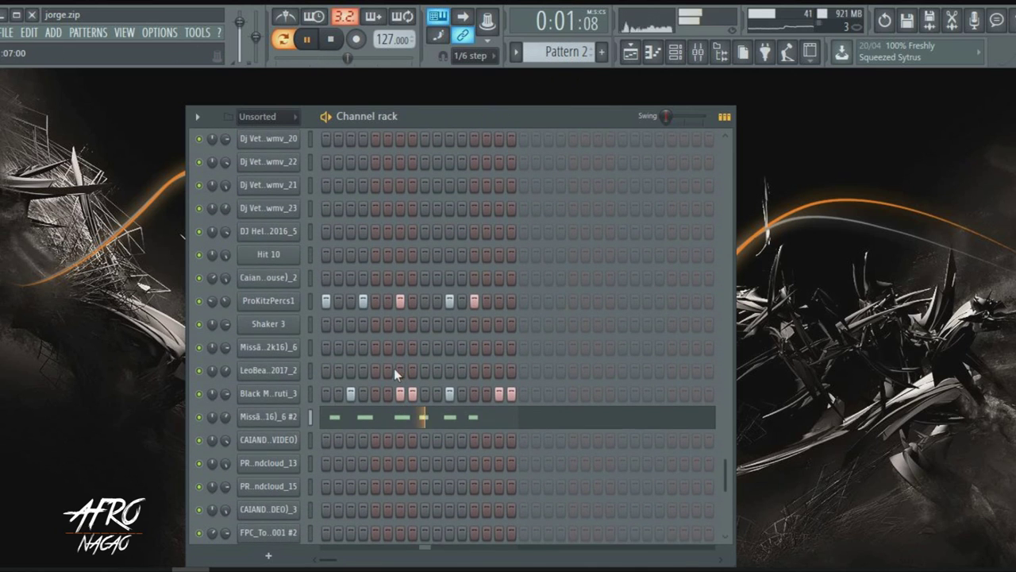
{"action": "left_click", "coordinate": [351, 416]}
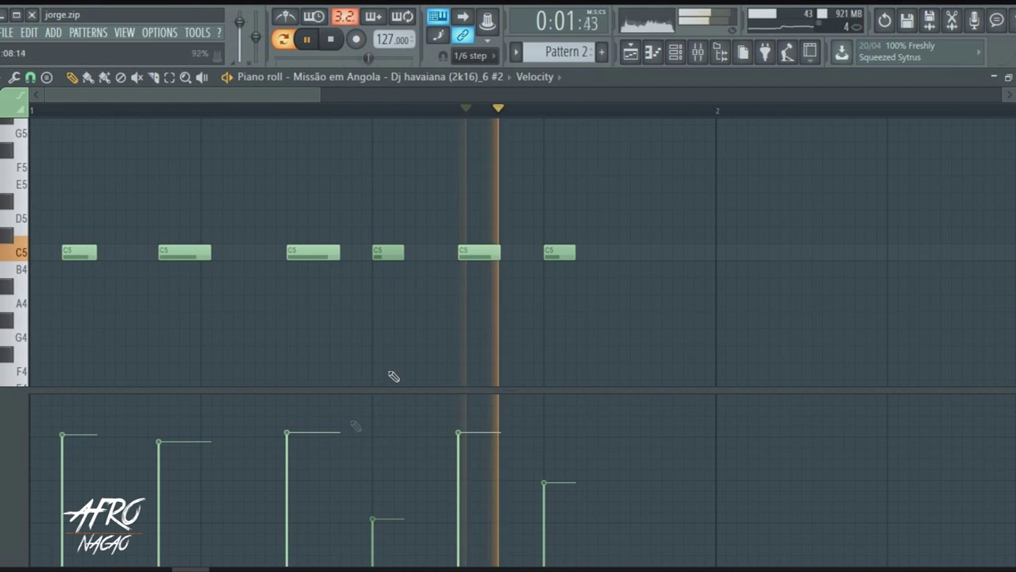
Mute the Black M..ruti_3 and ProKitzPercs1 channels and reopen the Missã..16)_6 #2 piano roll to hear it alone.
{"action": "left_click", "coordinate": [674, 52]}
{"action": "left_click", "coordinate": [198, 393]}
{"action": "left_click", "coordinate": [198, 300]}
{"action": "left_click", "coordinate": [374, 418]}
{"action": "left_click", "coordinate": [374, 418]}
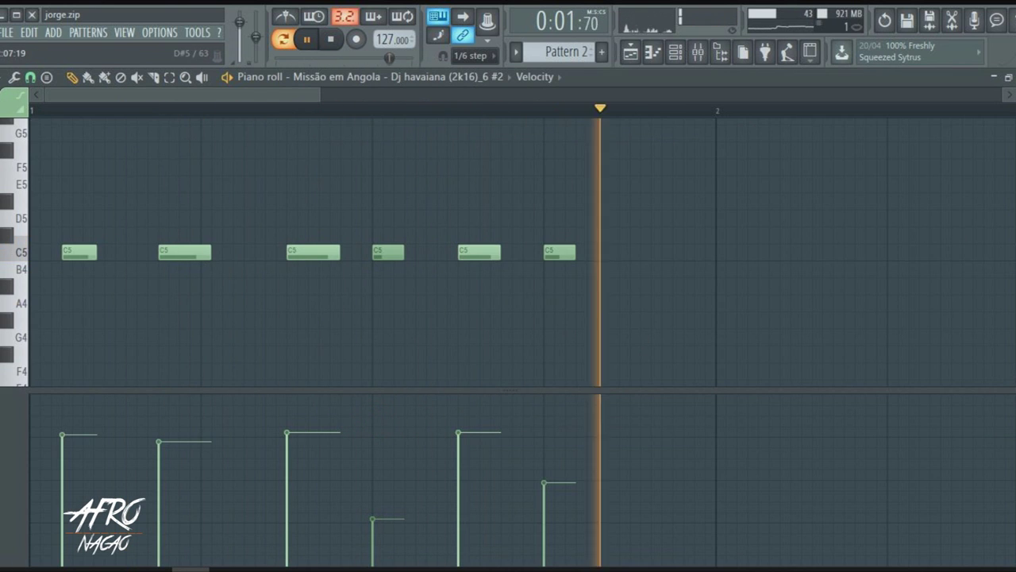
Close the piano roll and unmute the Black M..ruti_3 and ProKitzPercs1 channels.
{"action": "key", "text": "Escape"}
{"action": "left_click", "coordinate": [198, 393]}
{"action": "left_click", "coordinate": [199, 301]}
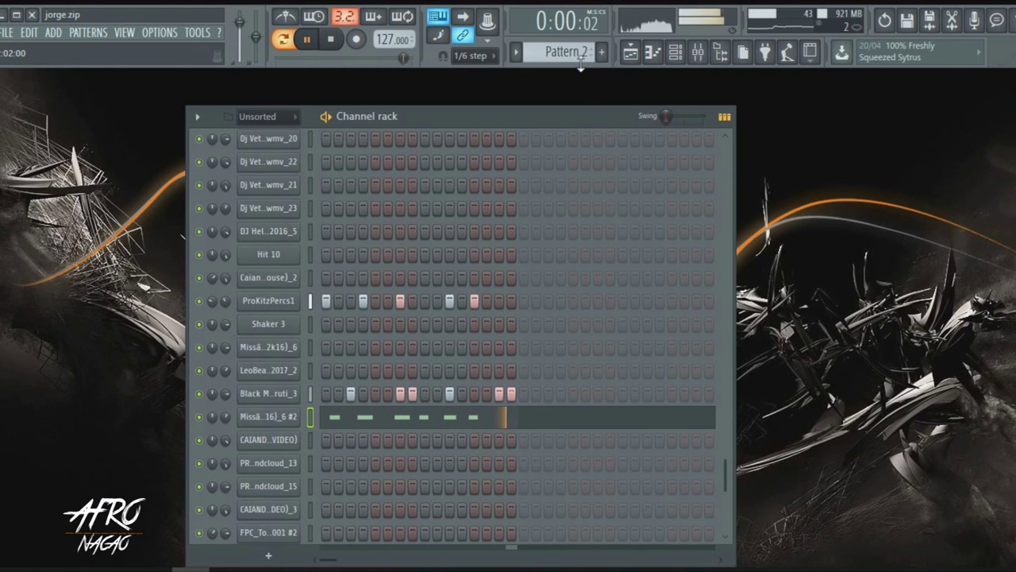
Switch to Pattern 3 and open the piano roll of the CAIAND..DEO)_3 channel.
{"action": "scroll", "coordinate": [573, 53], "scroll_direction": "down", "scroll_amount": 1}
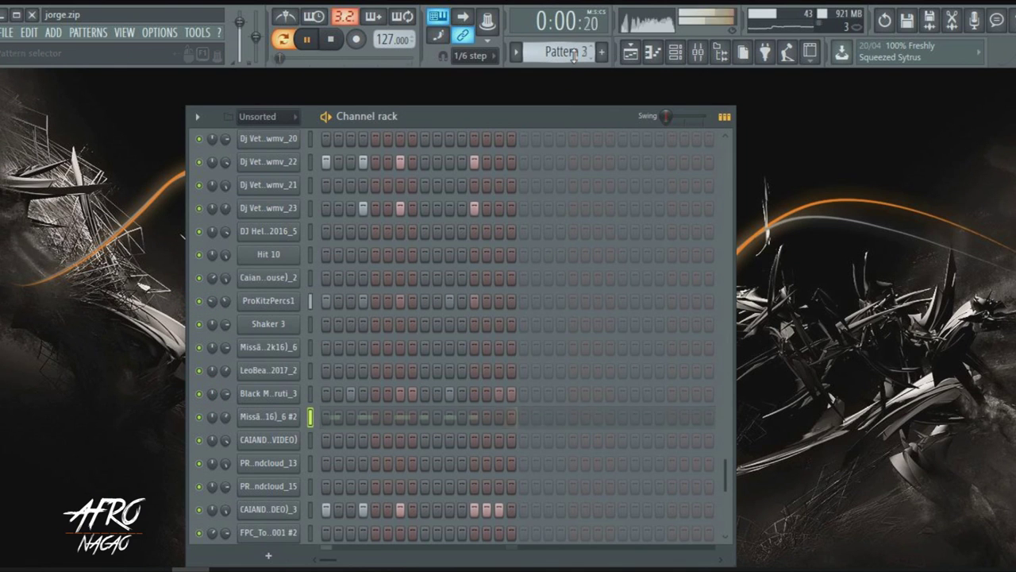
{"action": "scroll", "coordinate": [373, 262], "scroll_direction": "down", "scroll_amount": 2}
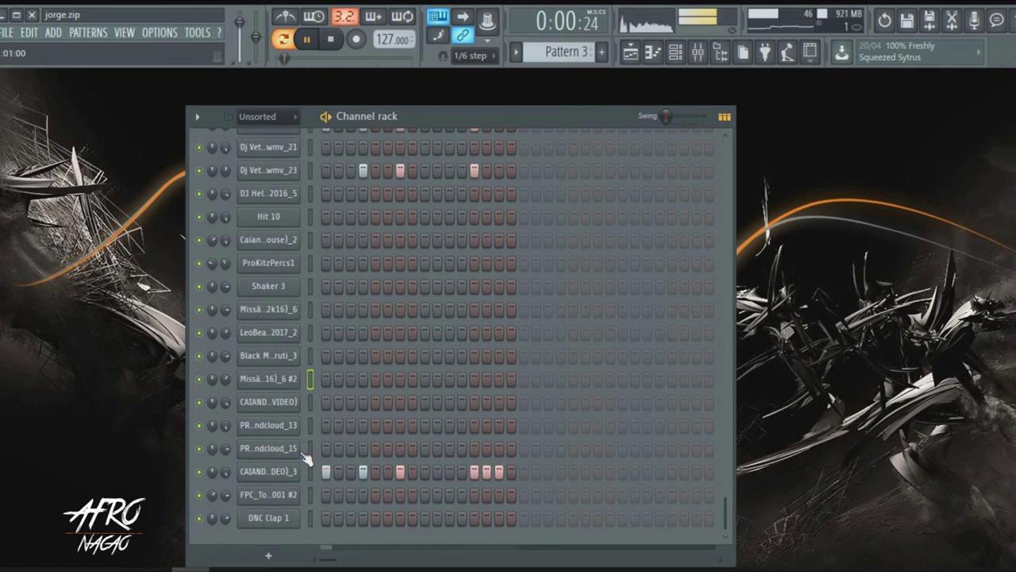
{"action": "right_click", "coordinate": [253, 471]}
{"action": "left_click", "coordinate": [331, 425]}
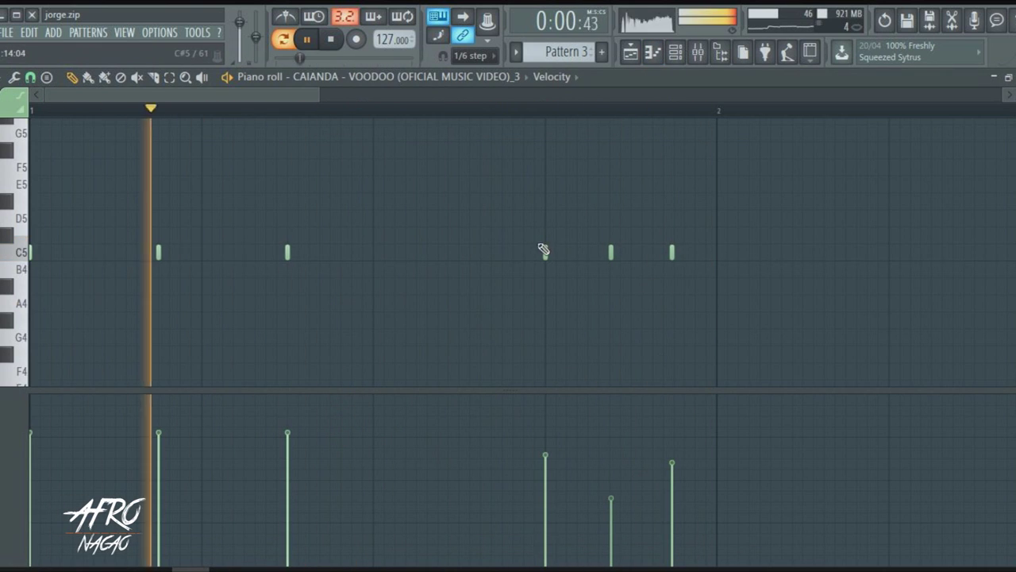
Return to the channel rack and toggle the mutes of Dj Vet..wmv_22 and Dj Vet..wmv_23 to audition them.
{"action": "key", "text": "F6"}
{"action": "scroll", "coordinate": [301, 285], "scroll_direction": "up", "scroll_amount": 3}
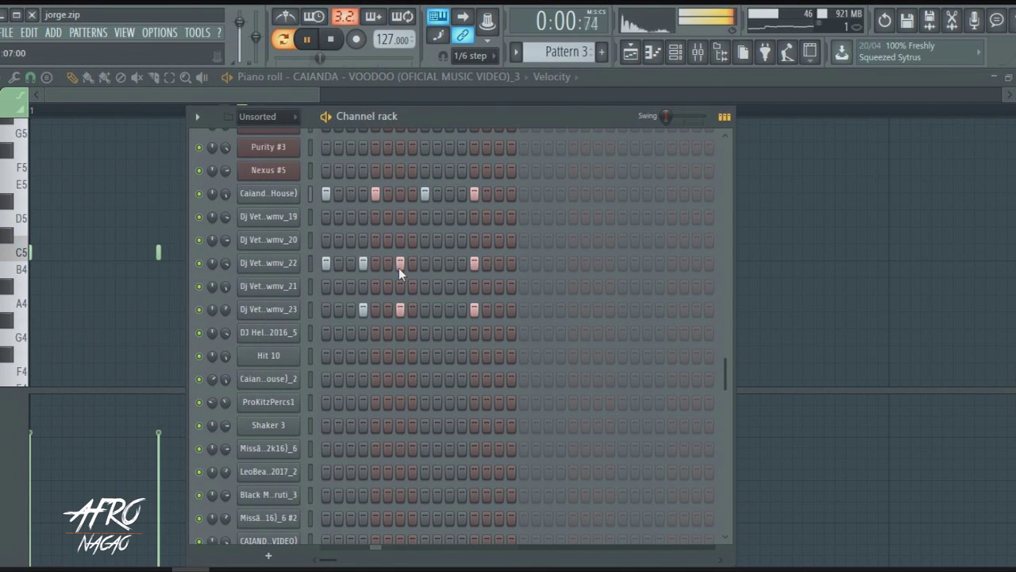
{"action": "left_click", "coordinate": [200, 263]}
{"action": "left_click", "coordinate": [200, 309]}
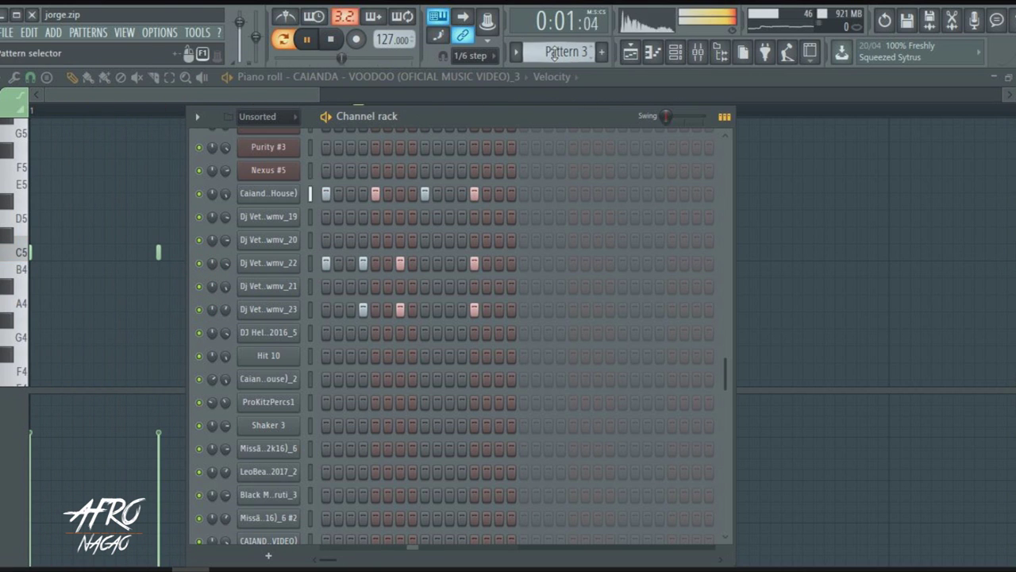
Switch to Pattern 4, find its active channel in the rack and stop playback.
{"action": "scroll", "coordinate": [560, 51], "scroll_direction": "down", "scroll_amount": 1}
{"action": "scroll", "coordinate": [450, 315], "scroll_direction": "down", "scroll_amount": 6}
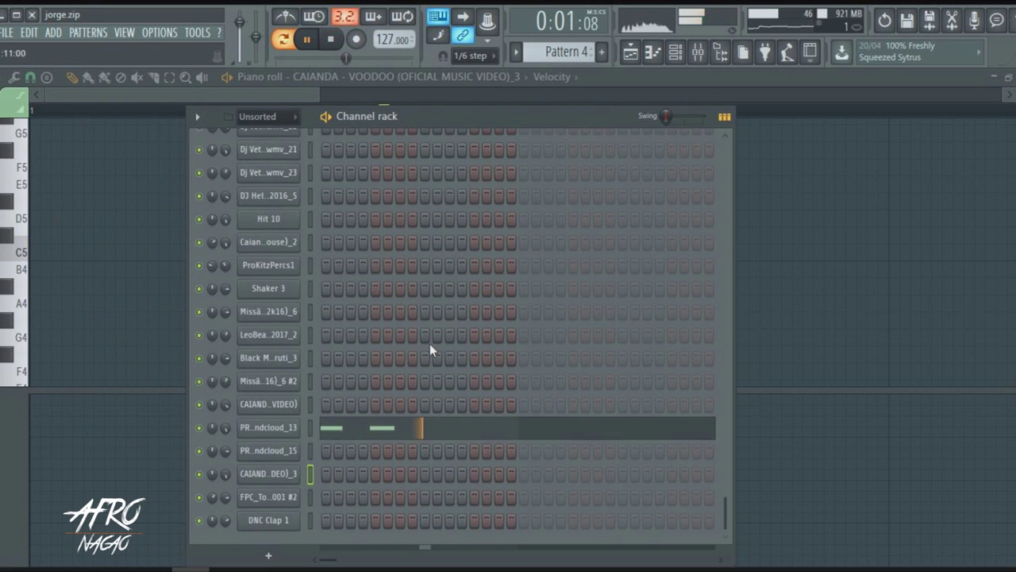
{"action": "key", "text": "space"}
View the sample settings of the PR..ndcloud_13 channel and its notes in the piano roll.
{"action": "left_click", "coordinate": [277, 429]}
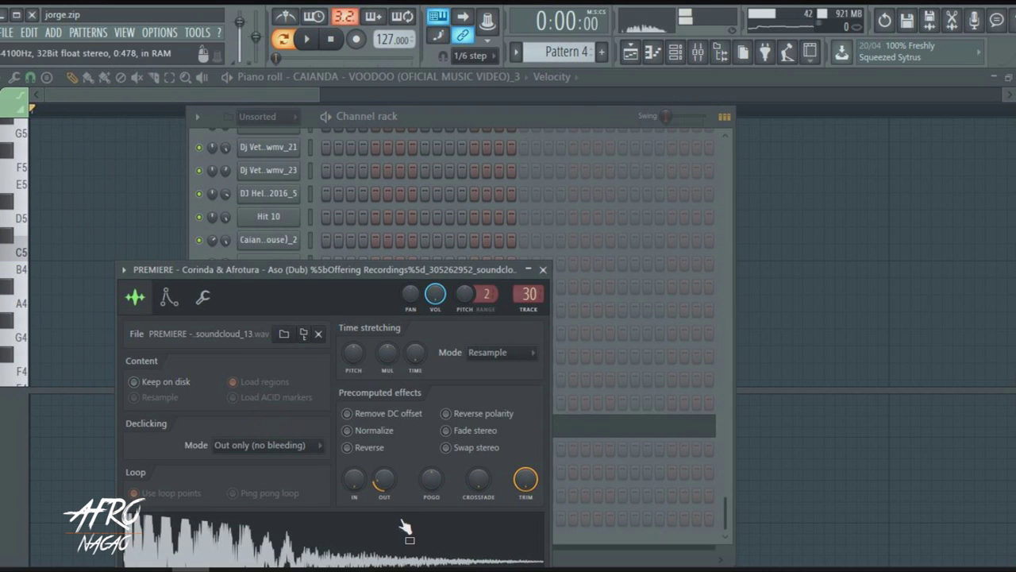
{"action": "left_click", "coordinate": [600, 118]}
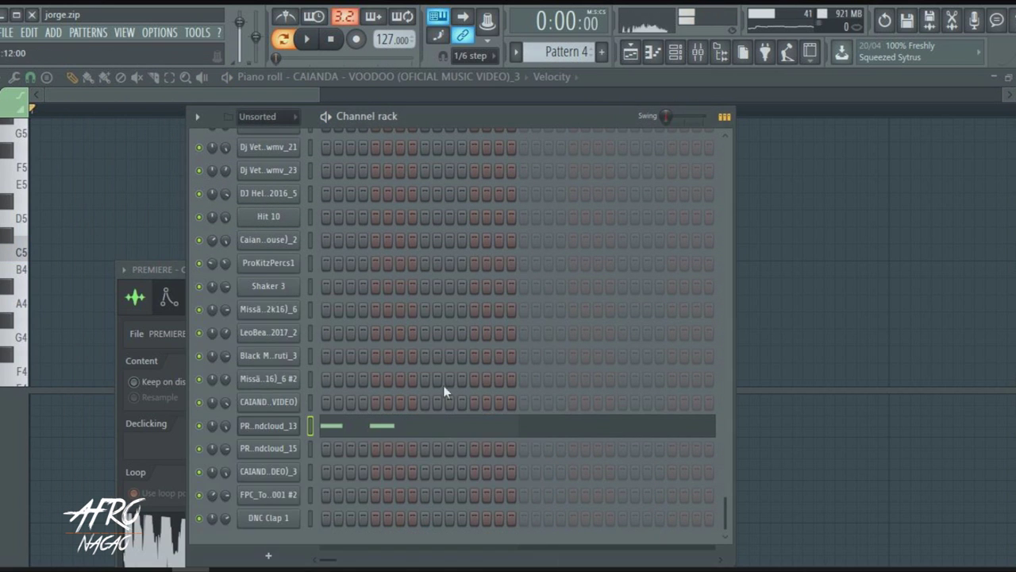
{"action": "left_click", "coordinate": [424, 426]}
{"action": "left_click", "coordinate": [1013, 79]}
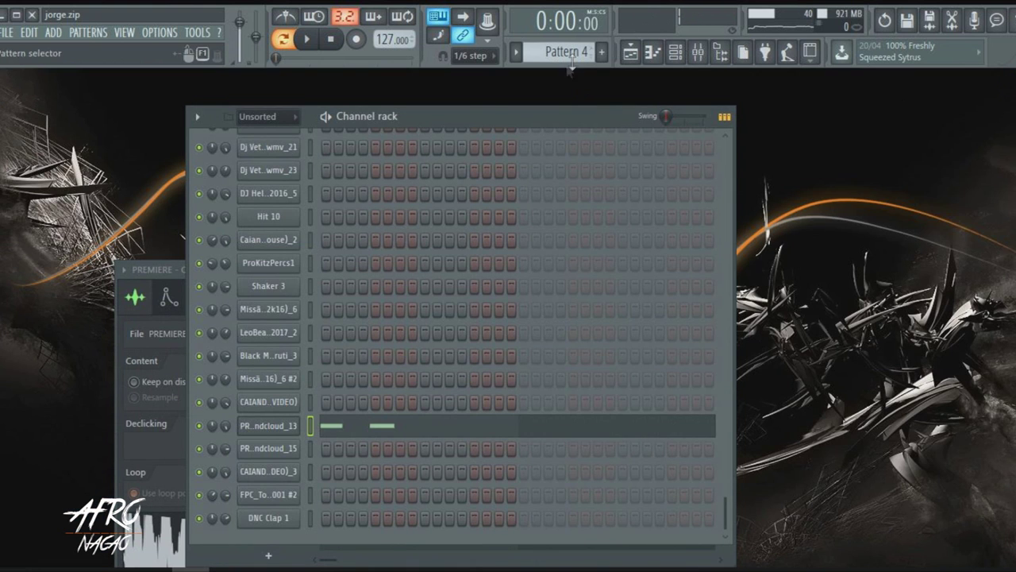
Switch to Pattern 5, play it and view the sample settings of the PR..ndcloud_15 channel.
{"action": "scroll", "coordinate": [573, 52], "scroll_direction": "down", "scroll_amount": 1}
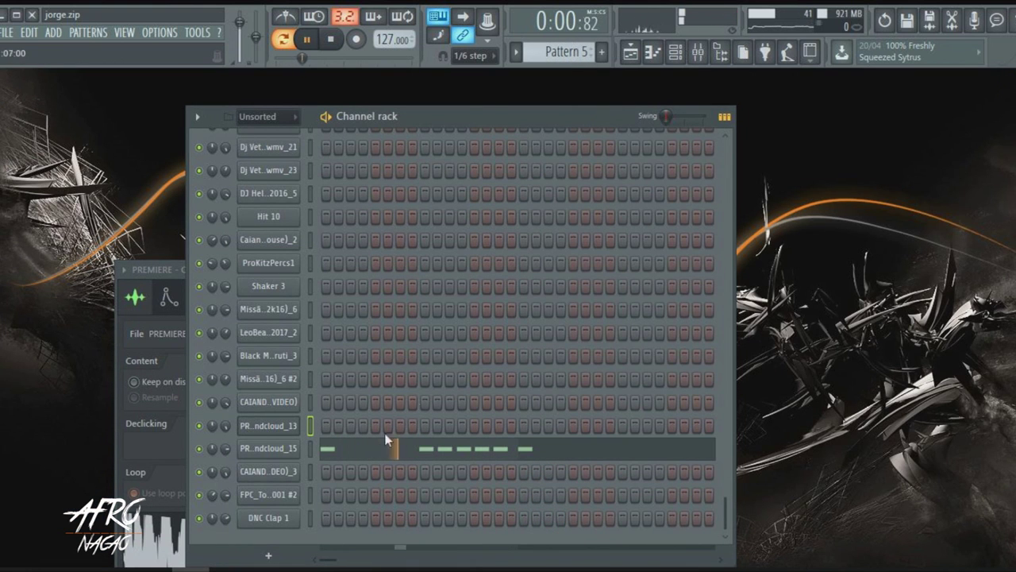
{"action": "left_click", "coordinate": [292, 449]}
{"action": "key", "text": "space"}
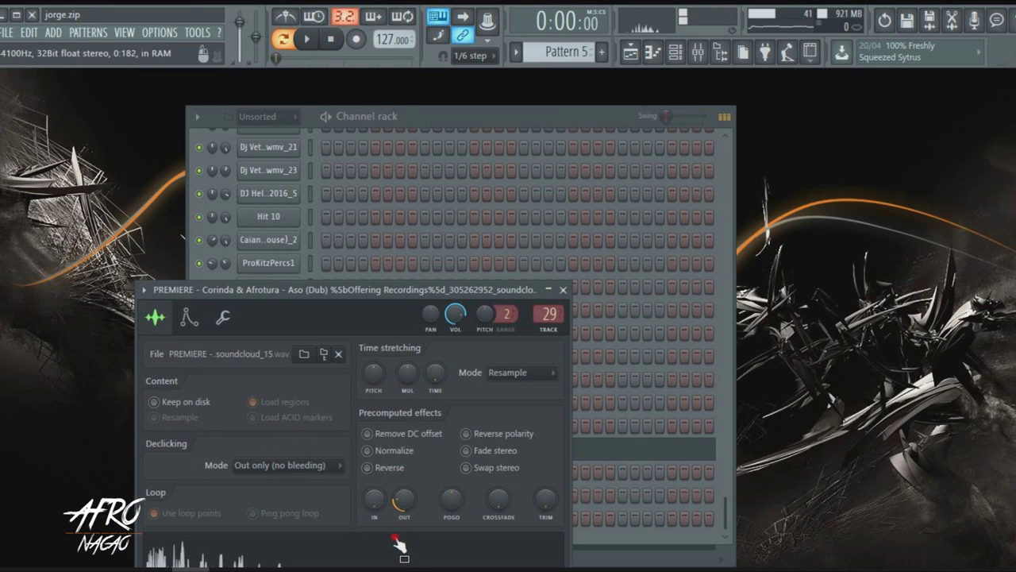
{"action": "left_click", "coordinate": [553, 113]}
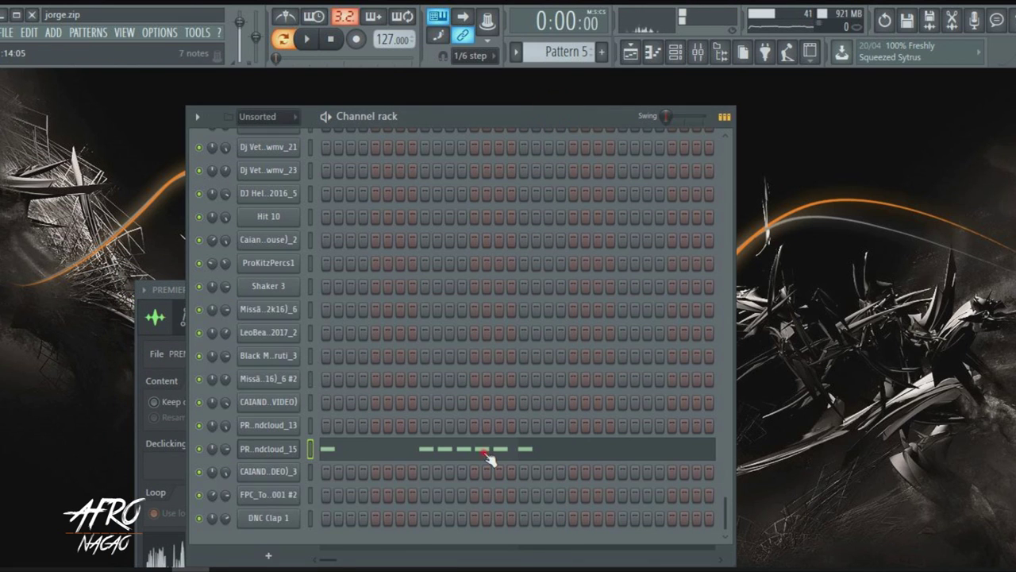
Play Pattern 5 with the PR..ndcloud_15 piano roll open, stop it and close the piano roll.
{"action": "left_click", "coordinate": [484, 452]}
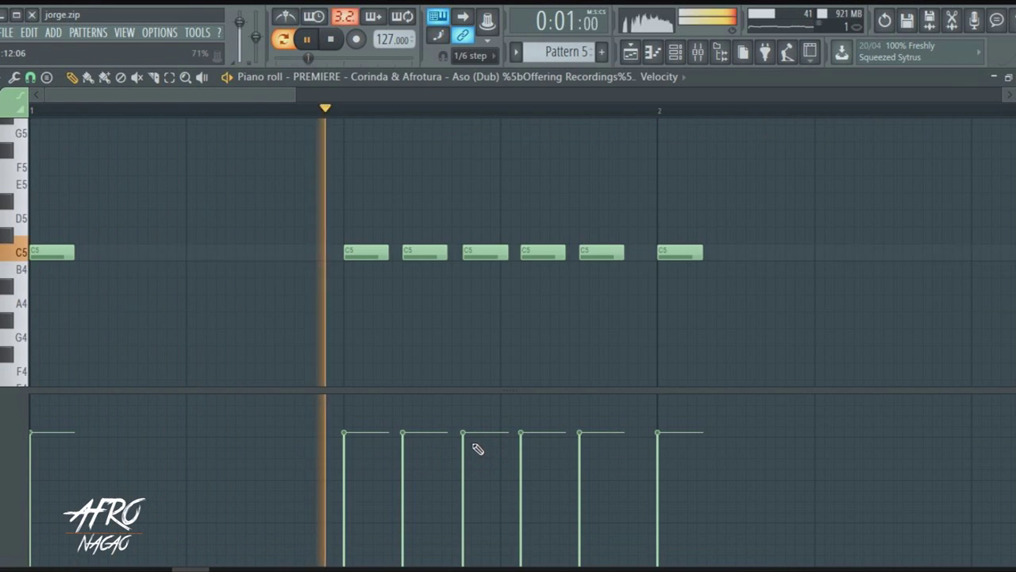
{"action": "key", "text": "space"}
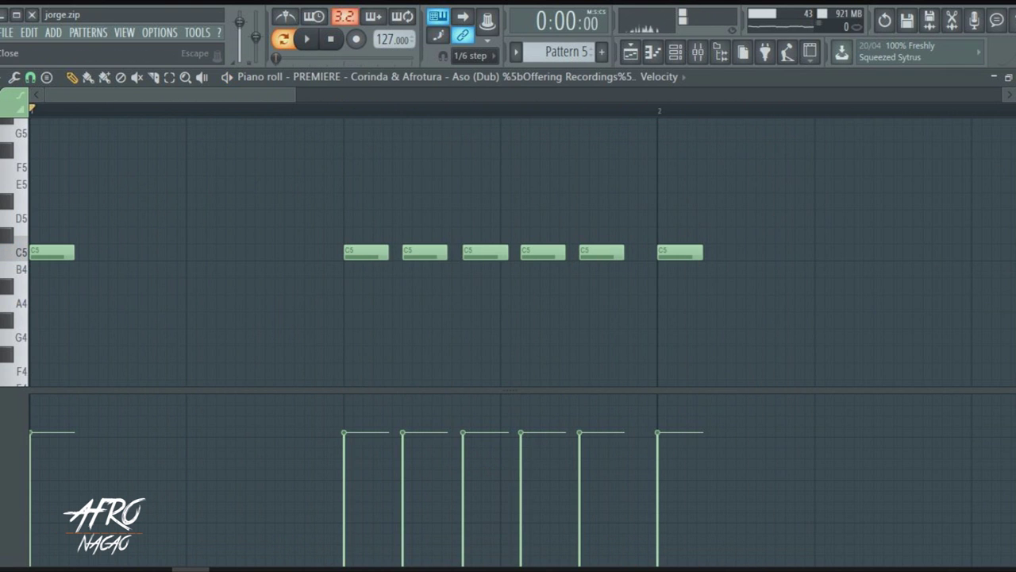
{"action": "left_click", "coordinate": [1014, 77]}
Switch to Pattern 6 and open the piano roll of FPC_Tom_GtomHi_001 #2 with the note grid enlarged over the velocity lane.
{"action": "scroll", "coordinate": [573, 61], "scroll_direction": "down", "scroll_amount": 1}
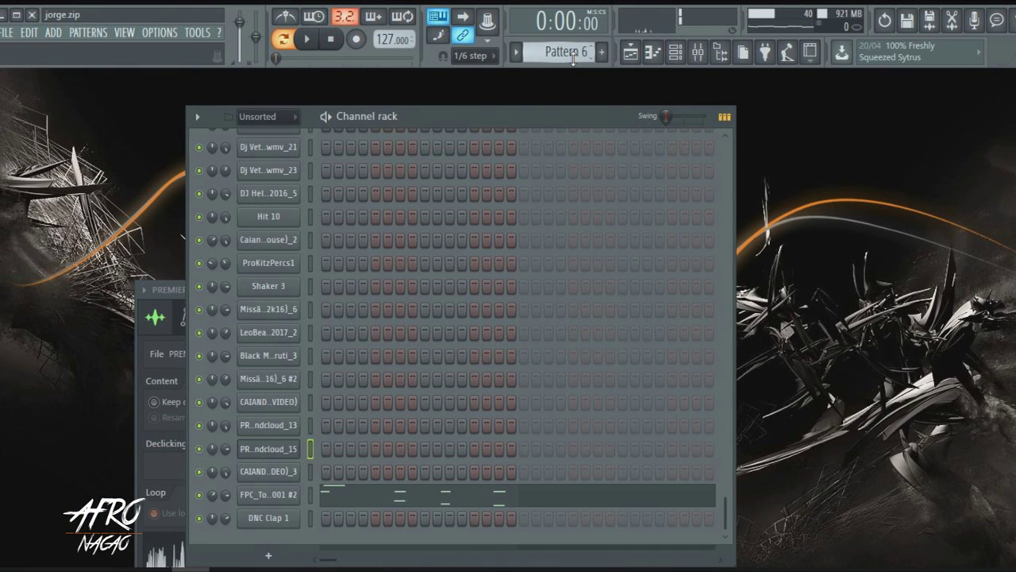
{"action": "left_click", "coordinate": [362, 490]}
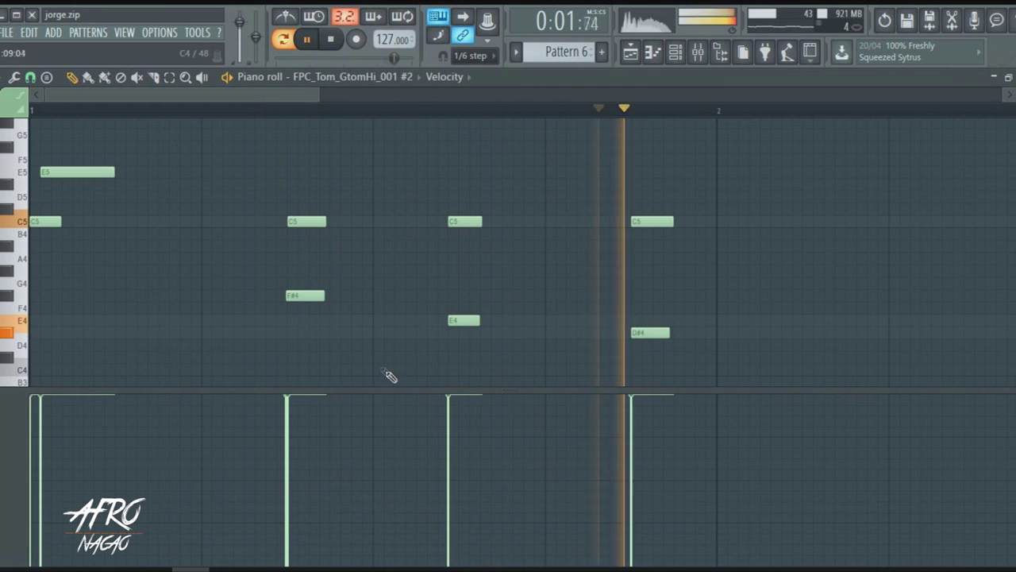
{"action": "left_click_drag", "start_coordinate": [424, 394], "coordinate": [352, 528]}
{"action": "key", "text": "space"}
Audition the C5 key and play the Pattern 6 tom notes in the piano roll.
{"action": "left_click", "coordinate": [12, 295]}
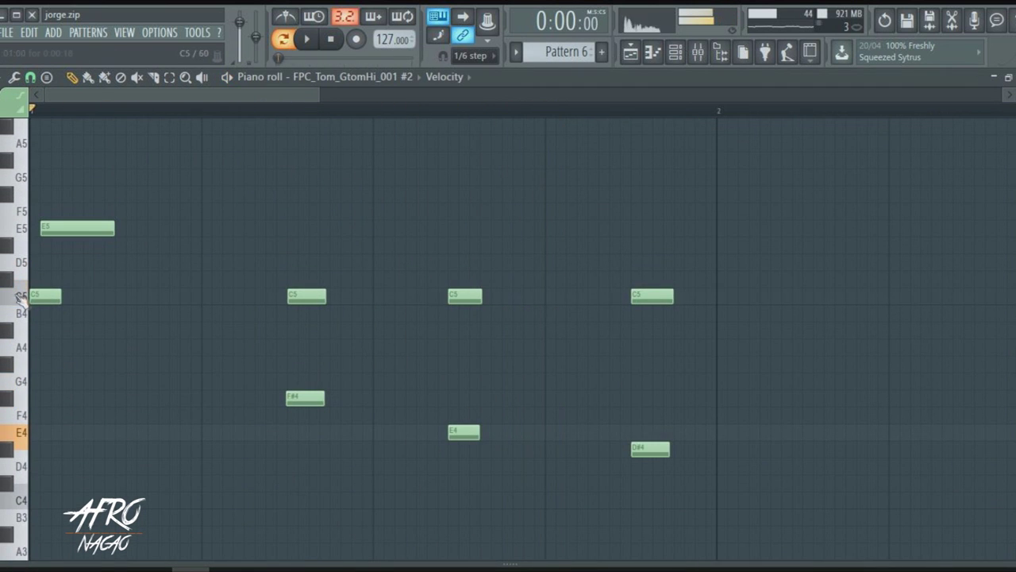
{"action": "key", "text": "space"}
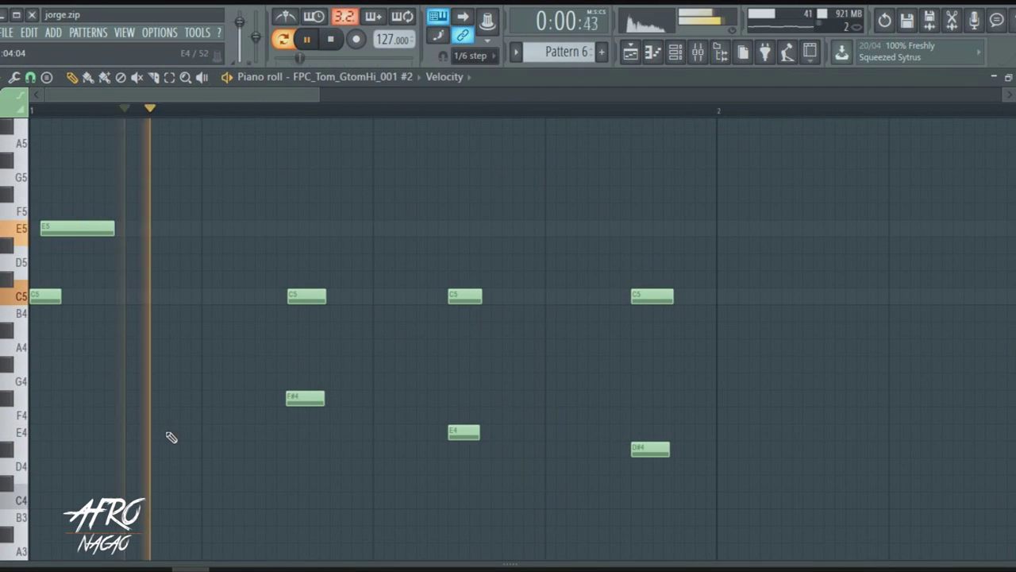
{"action": "key", "text": "space"}
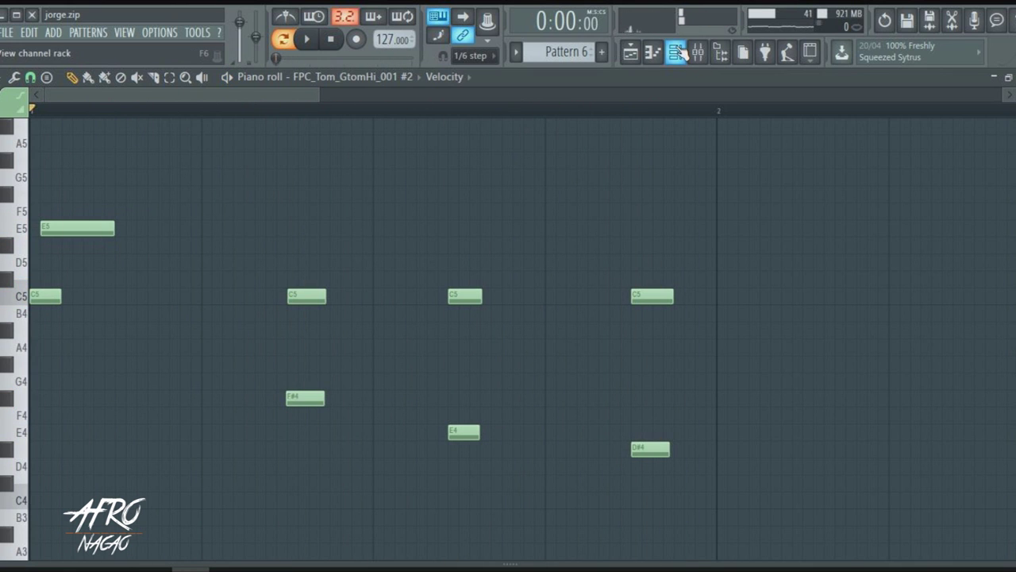
Nudge the F#4 note to start together with the C5 note above it, play the pattern and close the piano roll.
{"action": "scroll", "coordinate": [292, 121], "scroll_direction": "up", "scroll_amount": 3}
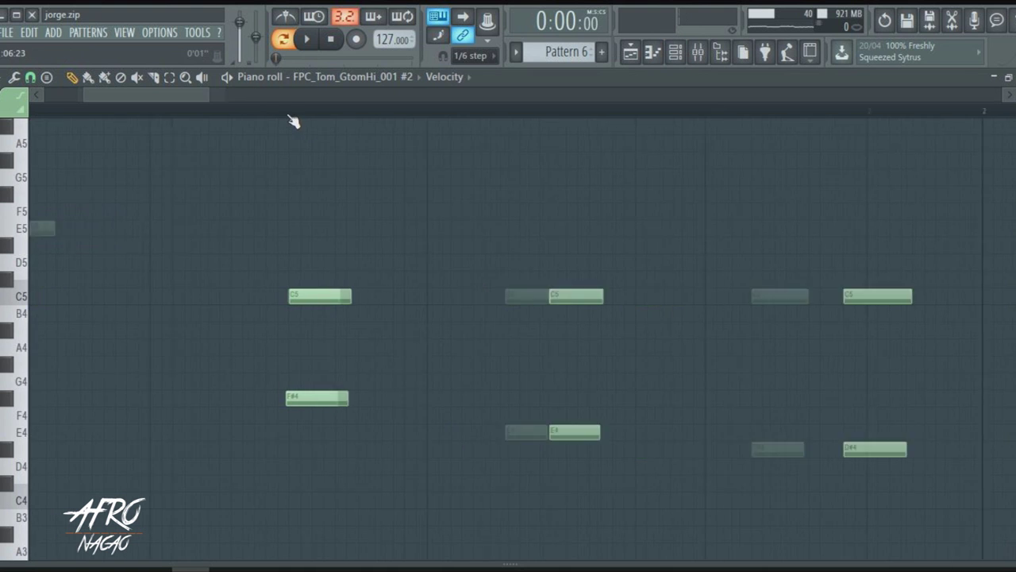
{"action": "left_click_drag", "start_coordinate": [306, 400], "coordinate": [310, 398]}
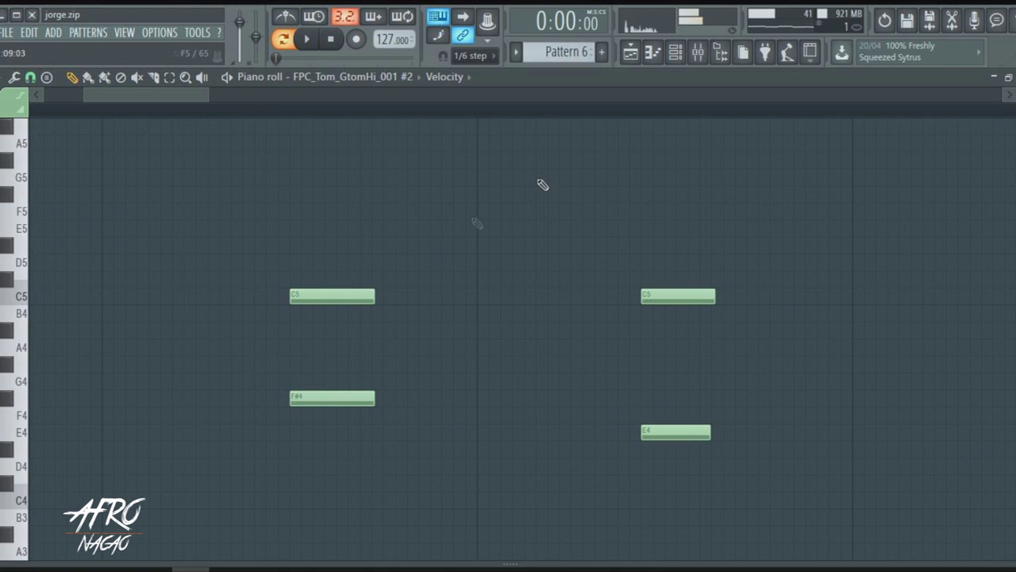
{"action": "key", "text": "space"}
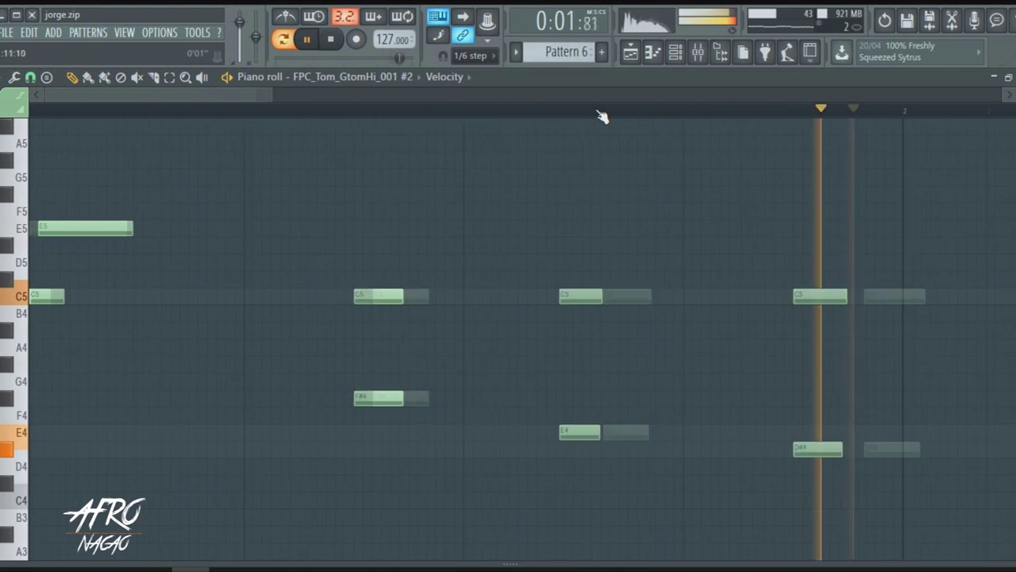
{"action": "left_click", "coordinate": [1009, 76]}
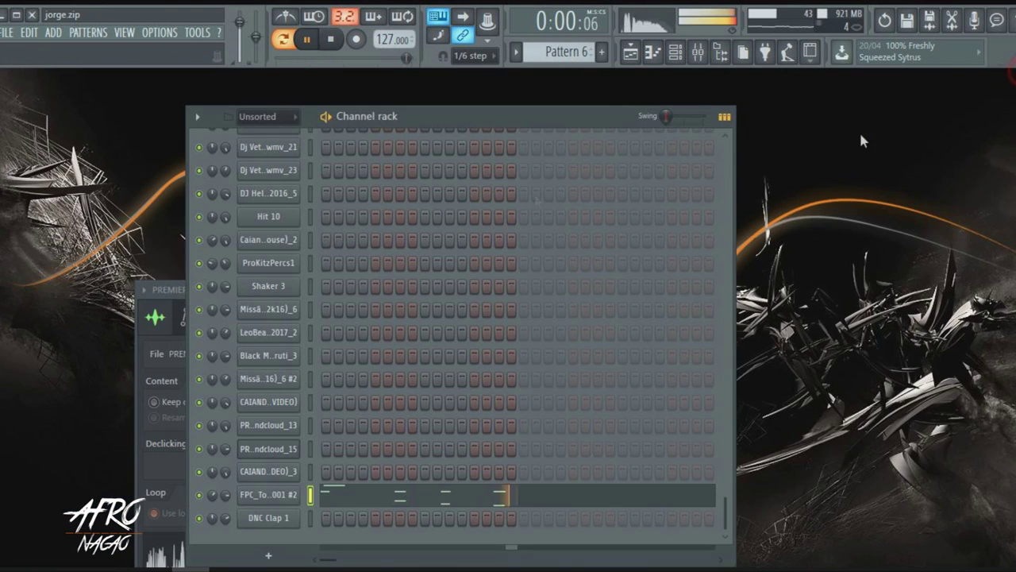
Stop playback, view the sample settings of the FPC_Tom_GtomHi_001 #2 channel and switch to Pattern 7.
{"action": "key", "text": "space"}
{"action": "left_click", "coordinate": [268, 494]}
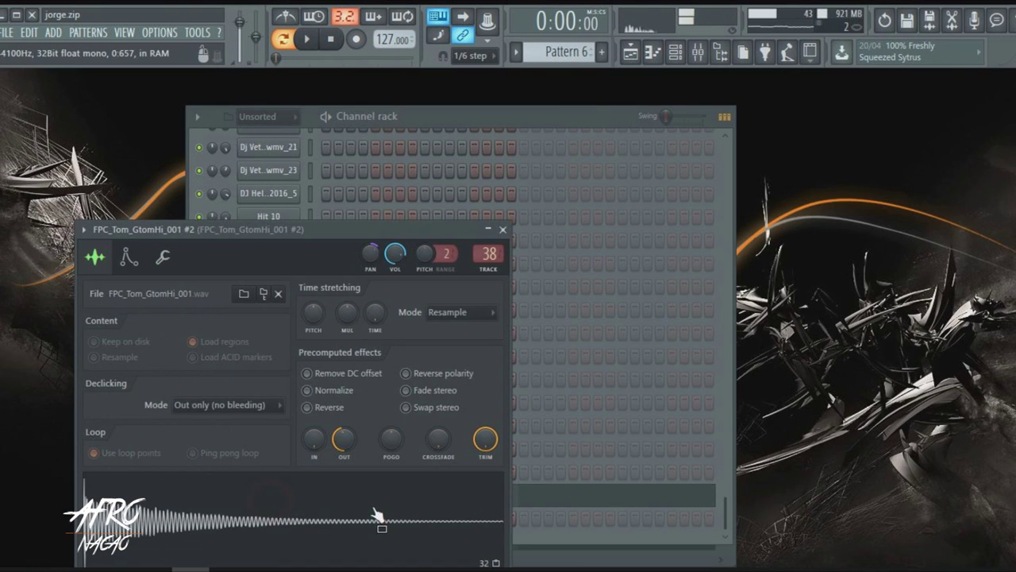
{"action": "left_click", "coordinate": [530, 122]}
{"action": "scroll", "coordinate": [560, 51], "scroll_direction": "down", "scroll_amount": 1}
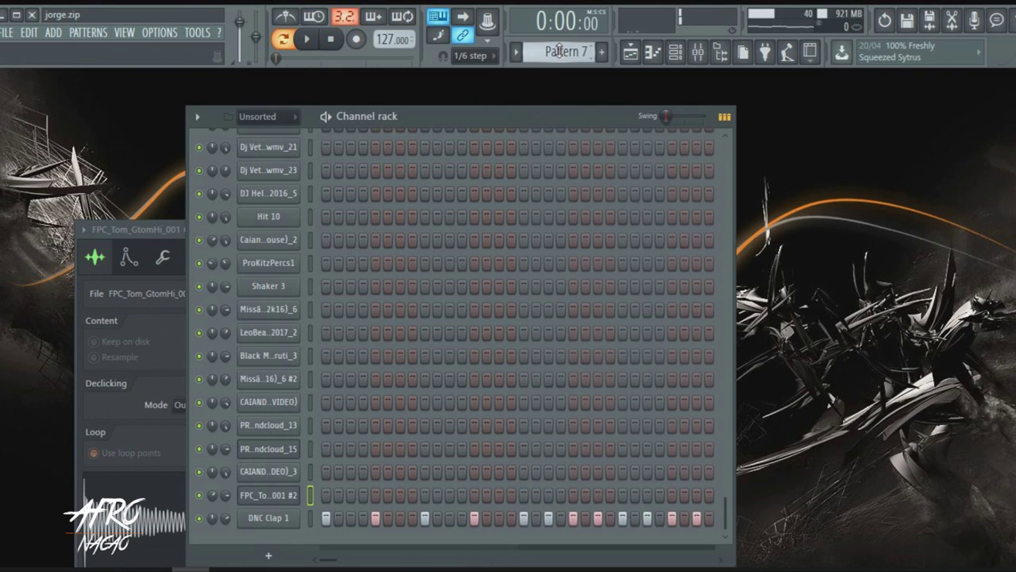
Play Pattern 7 briefly and audition the DNC Clap 1 sample in its channel settings.
{"action": "key", "text": "space"}
{"action": "key", "text": "space"}
{"action": "left_click", "coordinate": [268, 518]}
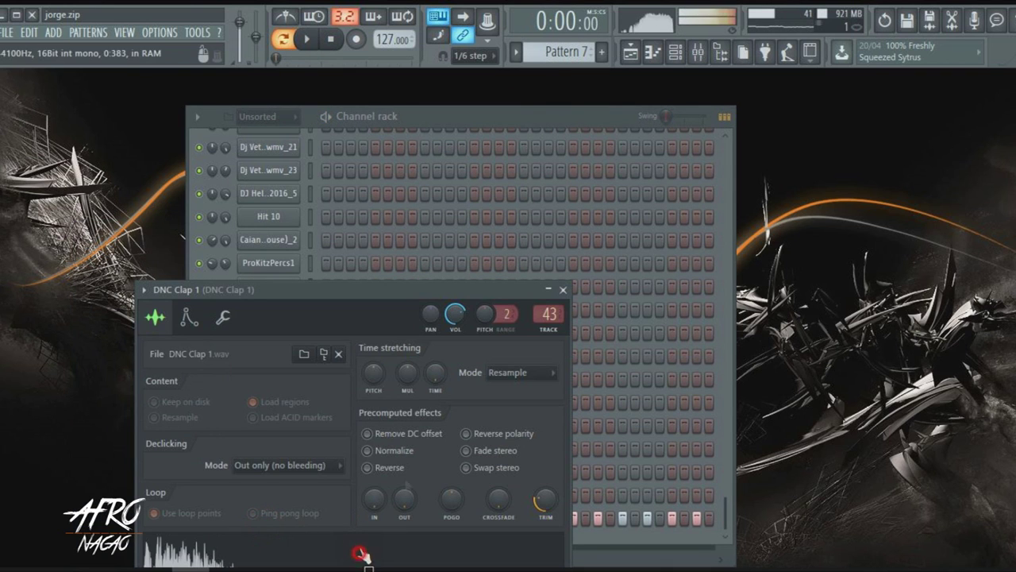
{"action": "left_click", "coordinate": [520, 113]}
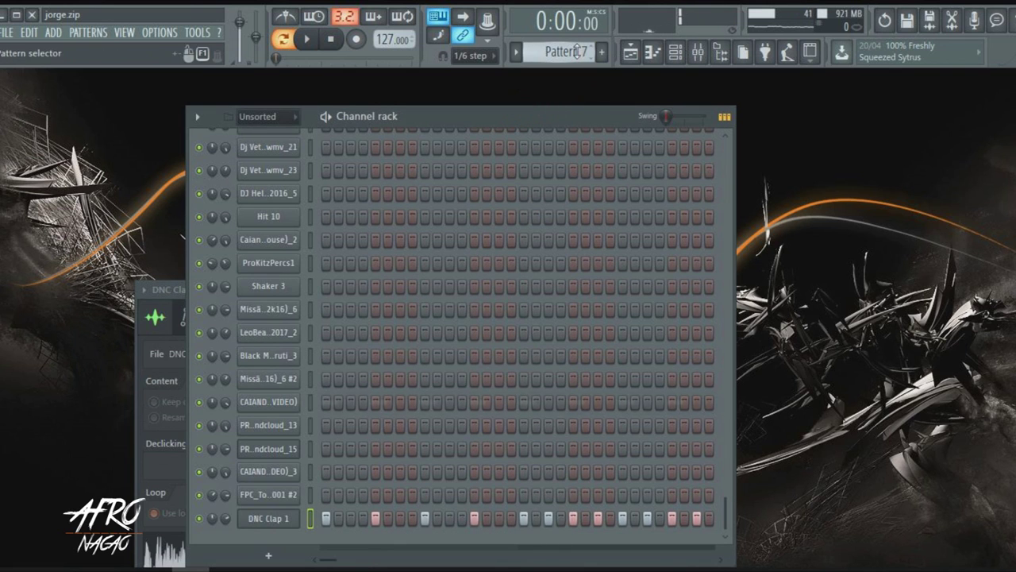
Switch to Pattern 8, play it and examine the CAIANDA - VOODOO channel's notes in the piano roll with the velocity lane enlarged.
{"action": "scroll", "coordinate": [577, 51], "scroll_direction": "down", "scroll_amount": 1}
{"action": "key", "text": "space"}
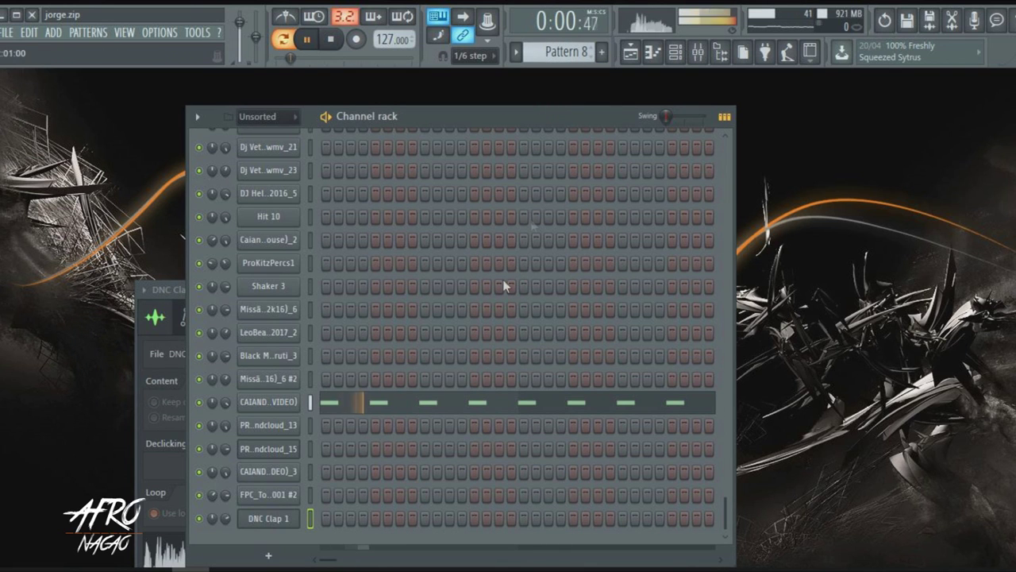
{"action": "left_click", "coordinate": [373, 405]}
{"action": "left_click_drag", "start_coordinate": [463, 564], "coordinate": [494, 366]}
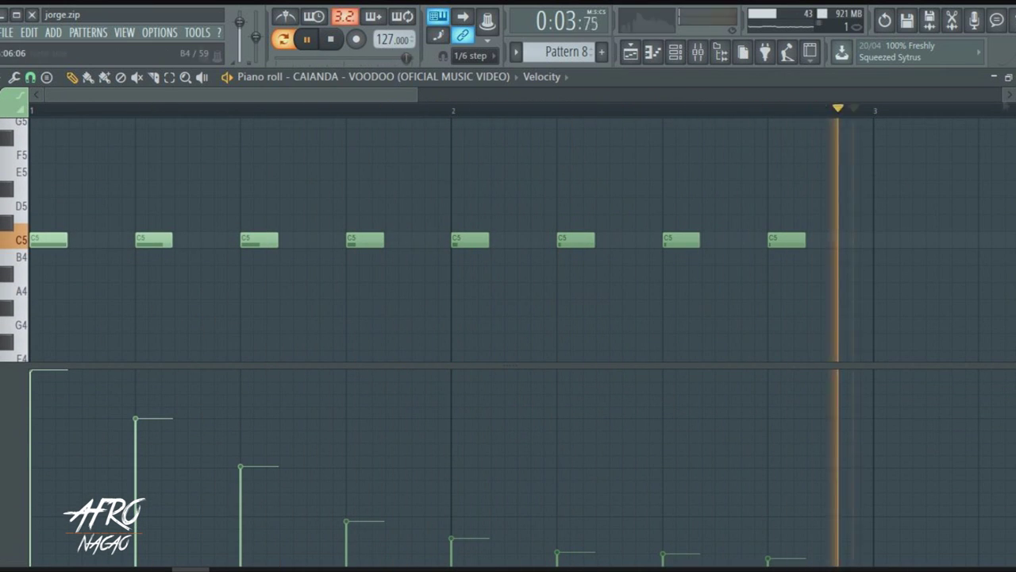
{"action": "key", "text": "Escape"}
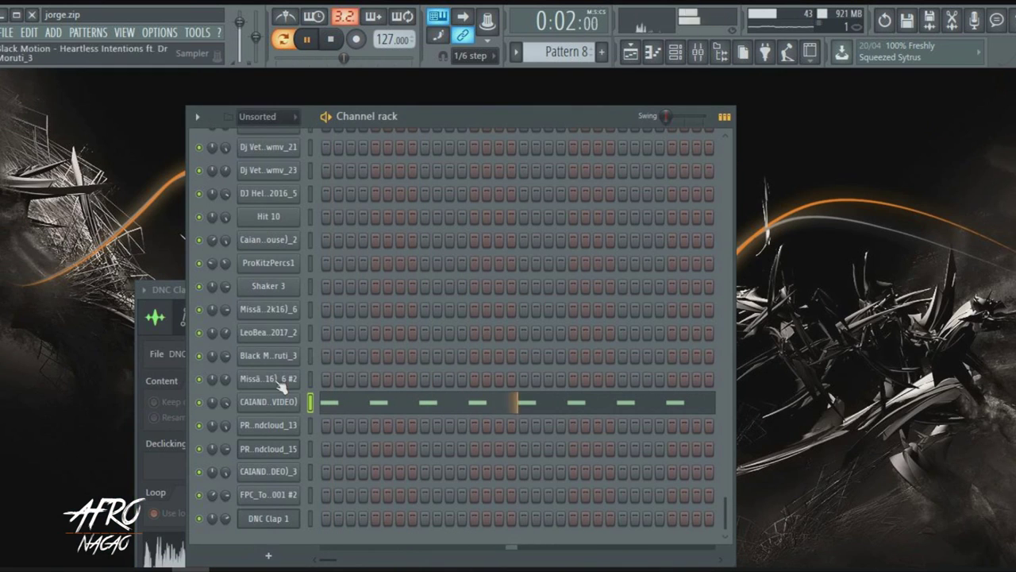
View the sample settings of the CAIANDA - VOODOO channel, stop playback and return to the channel rack.
{"action": "left_click", "coordinate": [266, 402]}
{"action": "key", "text": "space"}
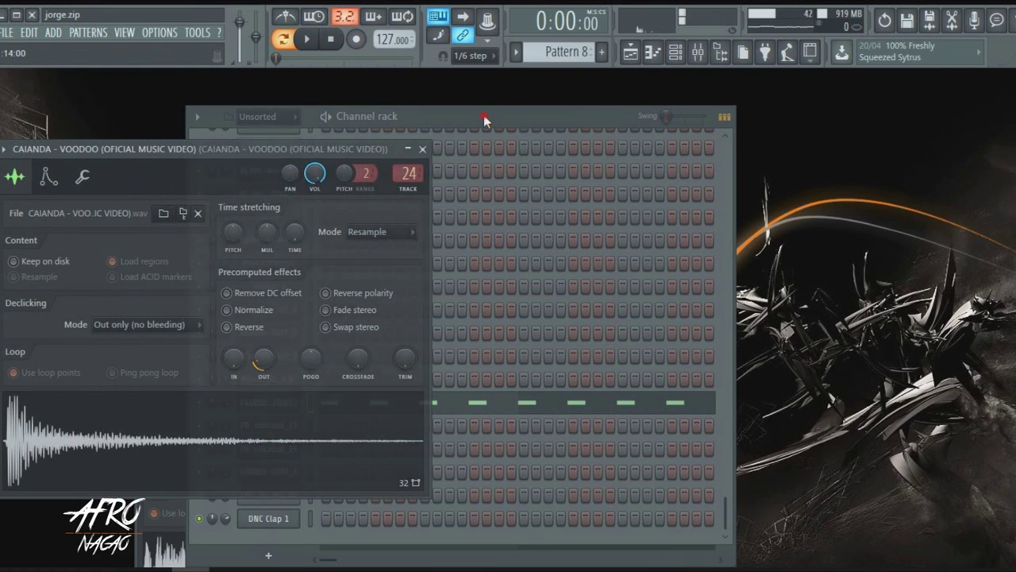
{"action": "left_click", "coordinate": [484, 116]}
Switch to Pattern 9, play it and toggle mutes on the active percussion channels from Dj Vet..wmv_21 down to Caian..ouse)_2.
{"action": "scroll", "coordinate": [576, 52], "scroll_direction": "down", "scroll_amount": 1}
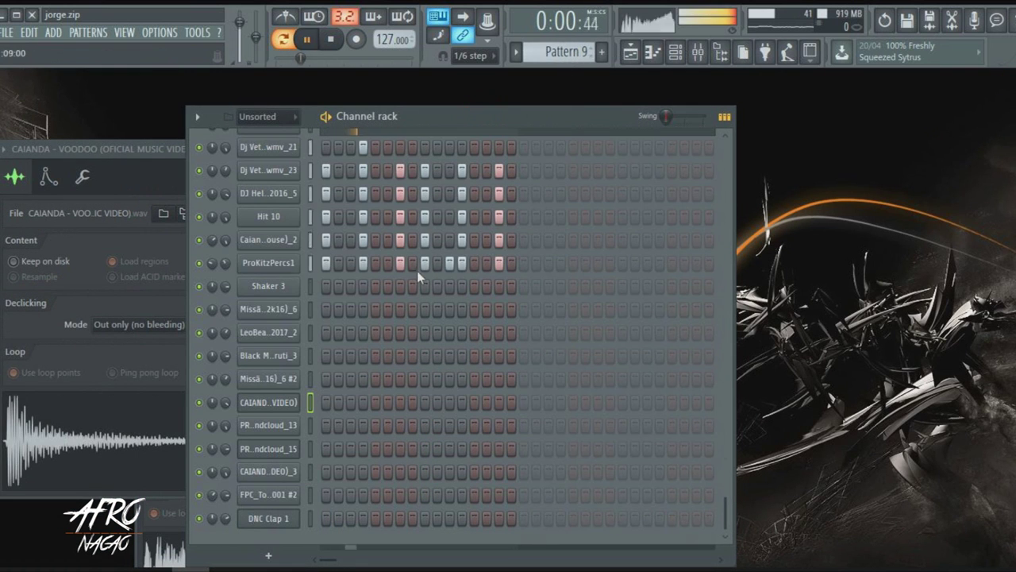
{"action": "scroll", "coordinate": [427, 247], "scroll_direction": "up", "scroll_amount": 2}
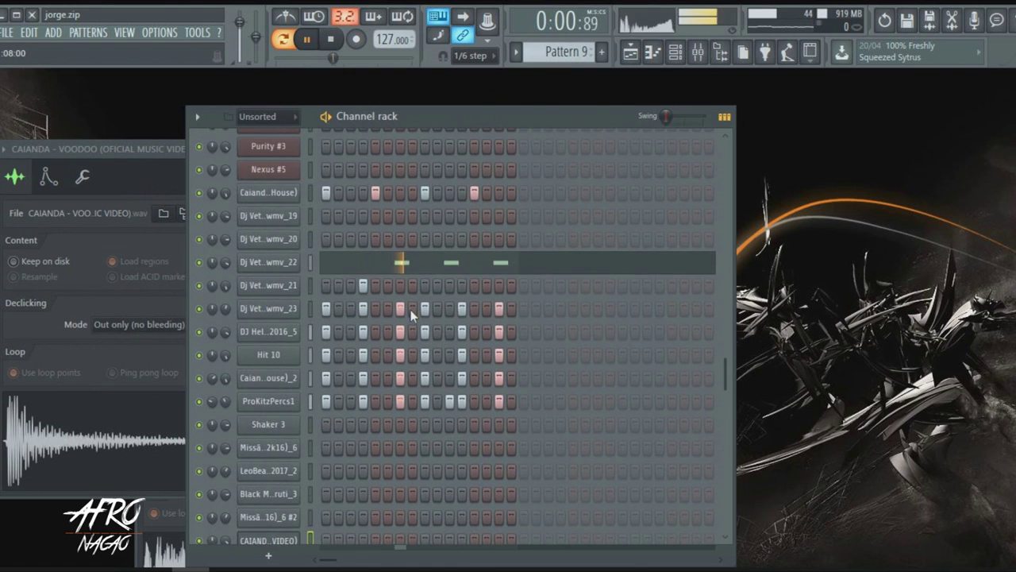
{"action": "left_click", "coordinate": [204, 294]}
{"action": "left_click", "coordinate": [200, 313]}
{"action": "left_click", "coordinate": [199, 336]}
{"action": "left_click", "coordinate": [197, 359]}
{"action": "left_click", "coordinate": [199, 382]}
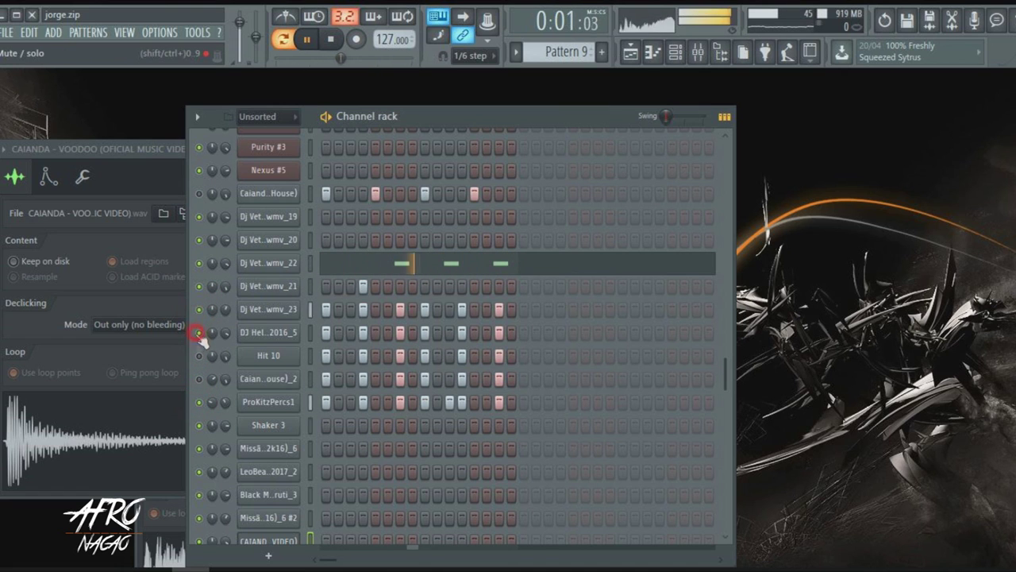
Isolate the DJ Hel..2016_5 channel by muting Dj Vet..wmv_21, _22 and _23, Hit 10, Caian..ouse)_2 and ProKitzPercs1.
{"action": "left_click", "coordinate": [199, 308]}
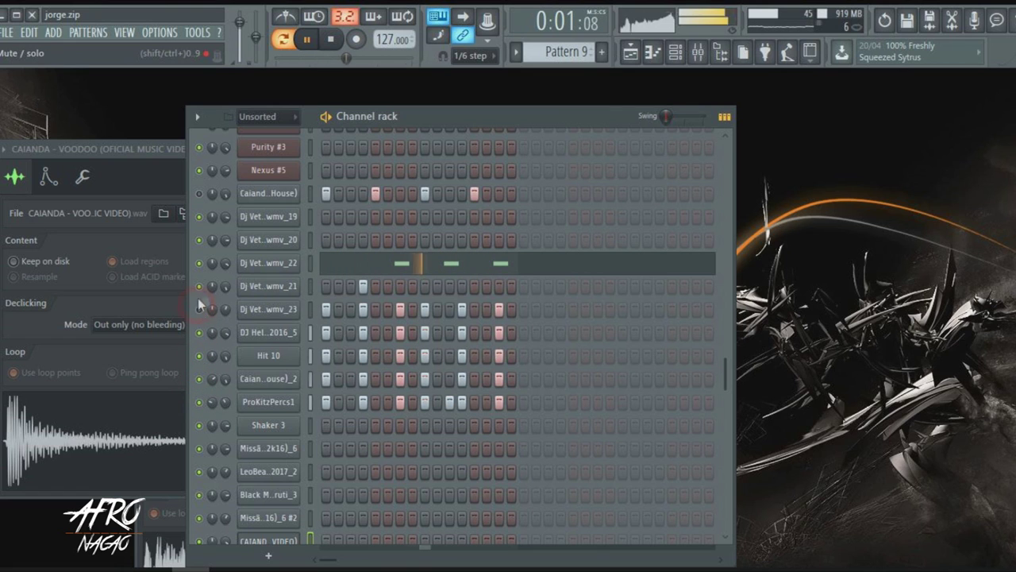
{"action": "left_click", "coordinate": [199, 356]}
{"action": "left_click", "coordinate": [200, 379]}
{"action": "left_click", "coordinate": [198, 402]}
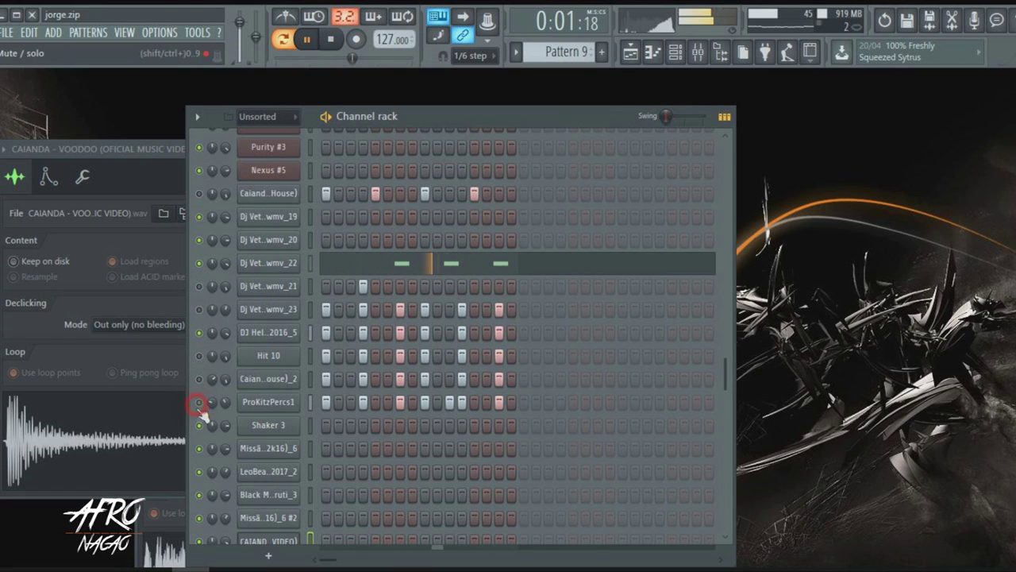
{"action": "left_click", "coordinate": [200, 263]}
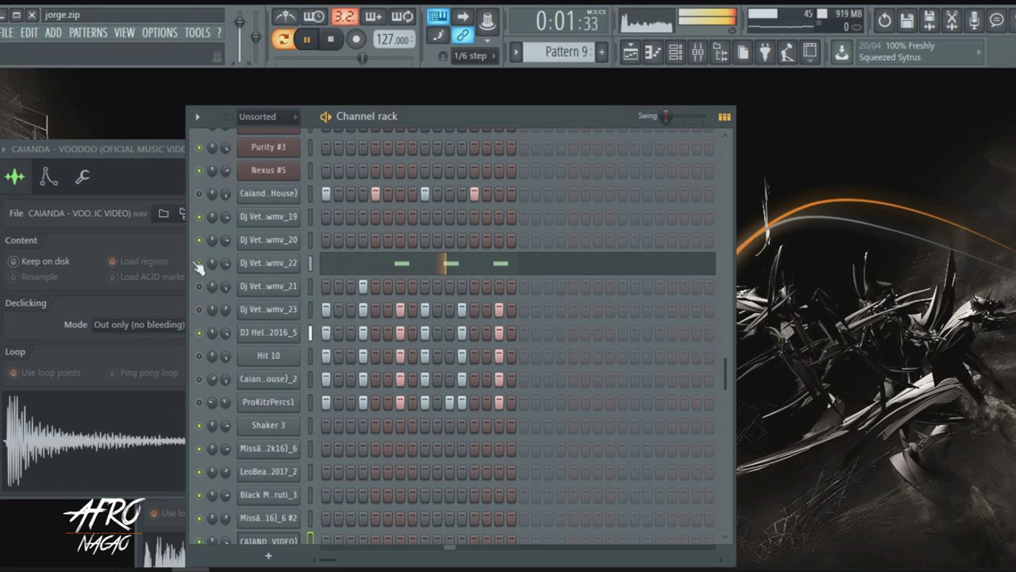
Open the DJ Helder kingsula Afrohouse BNPB 2016_5 channel settings and turn the quick fade-out down to zero.
{"action": "left_click", "coordinate": [269, 334]}
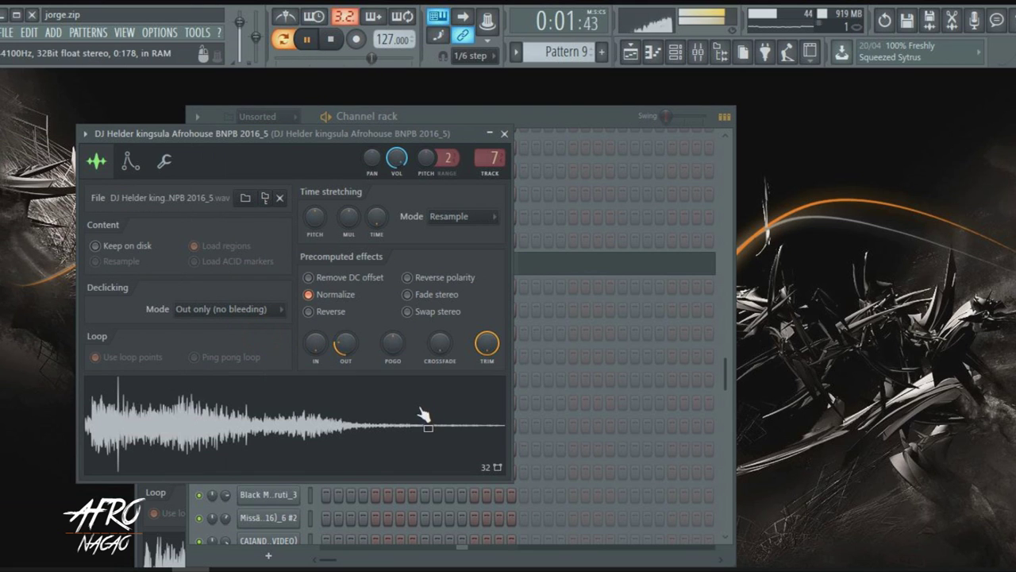
{"action": "mouse_move", "coordinate": [352, 350]}
{"action": "left_mouse_down"}
{"action": "mouse_move", "coordinate": [352, 324]}
{"action": "mouse_move", "coordinate": [351, 356]}
{"action": "mouse_move", "coordinate": [361, 357]}
{"action": "left_mouse_up"}
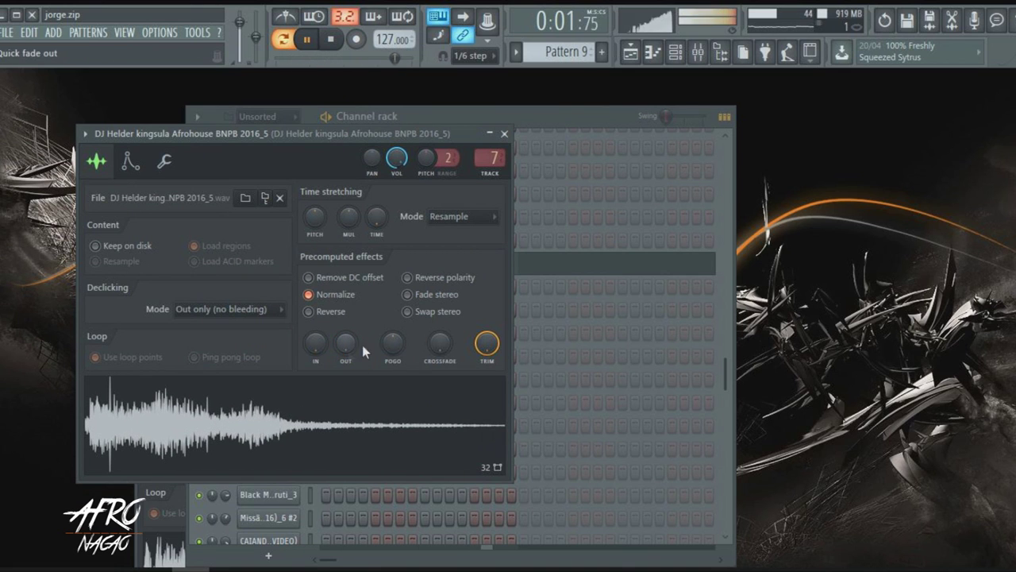
Open Edison on the master, load the DJ Helder kingsula sample into it and play the sample.
{"action": "left_click", "coordinate": [956, 24]}
{"action": "left_click_drag", "start_coordinate": [489, 75], "coordinate": [714, 118]}
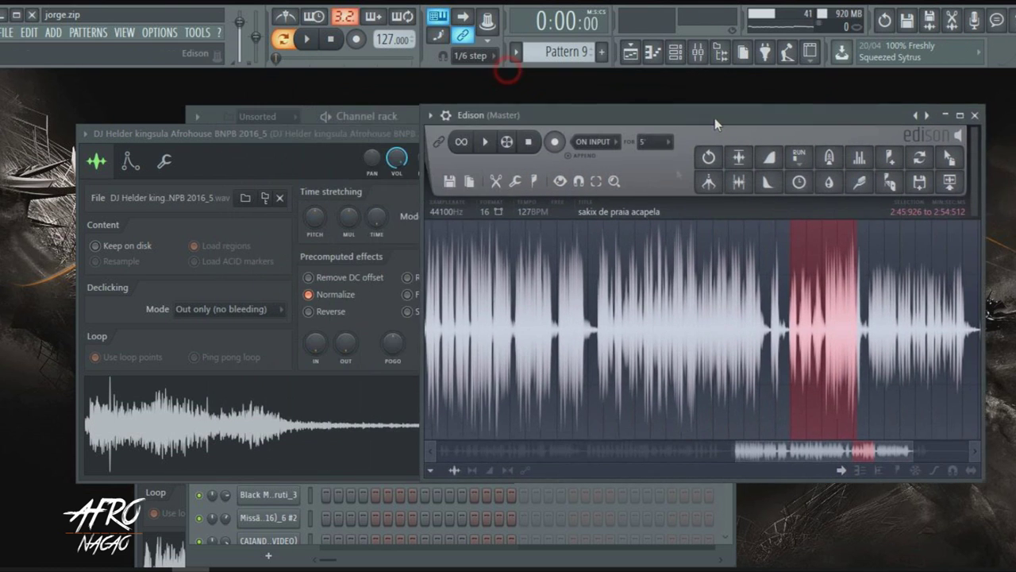
{"action": "left_click_drag", "start_coordinate": [317, 409], "coordinate": [818, 339]}
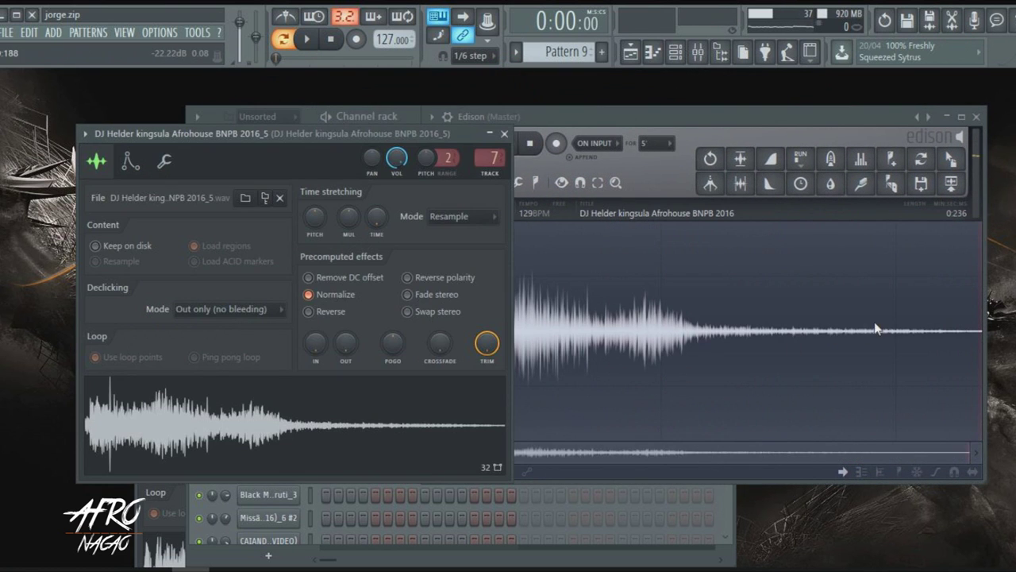
{"action": "left_click", "coordinate": [874, 324]}
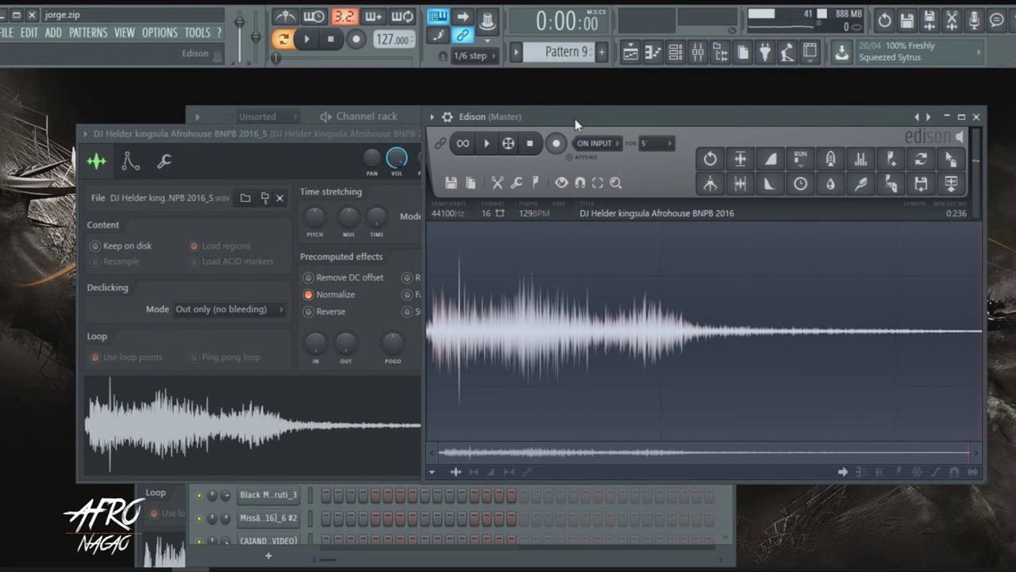
{"action": "left_click", "coordinate": [489, 144]}
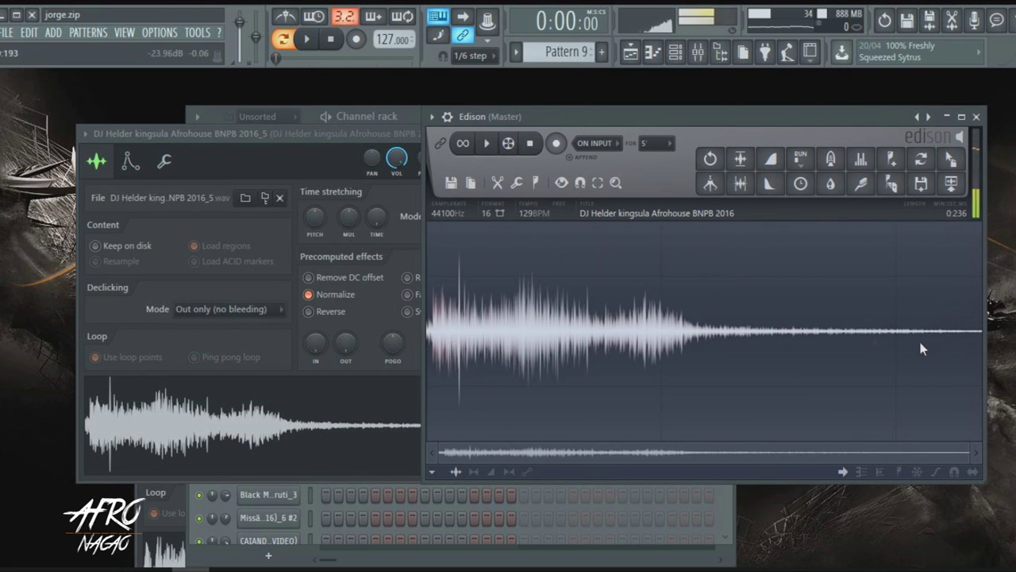
Replace the DJ Helder kingsula channel's sample with the Edison selection from 0:000 to 0:229 and play Pattern 9.
{"action": "left_click_drag", "start_coordinate": [965, 329], "coordinate": [763, 335]}
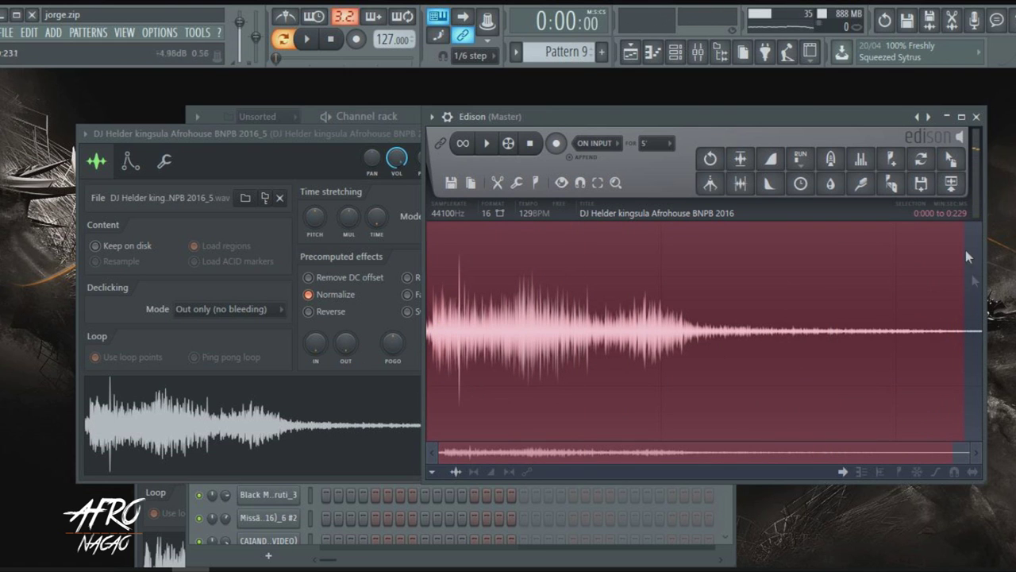
{"action": "left_click_drag", "start_coordinate": [953, 159], "coordinate": [460, 432]}
{"action": "key", "text": "space"}
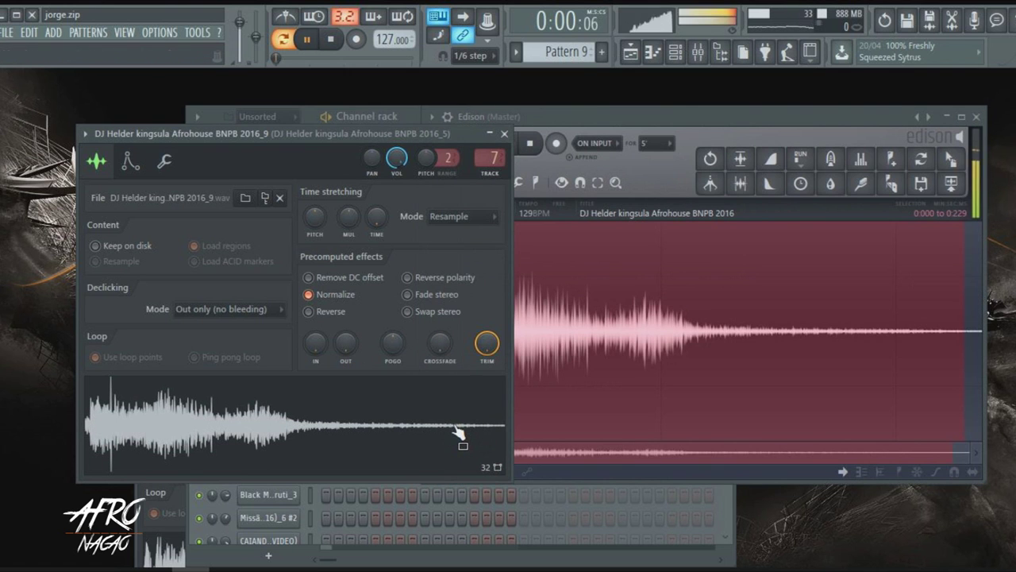
{"action": "key", "text": "space"}
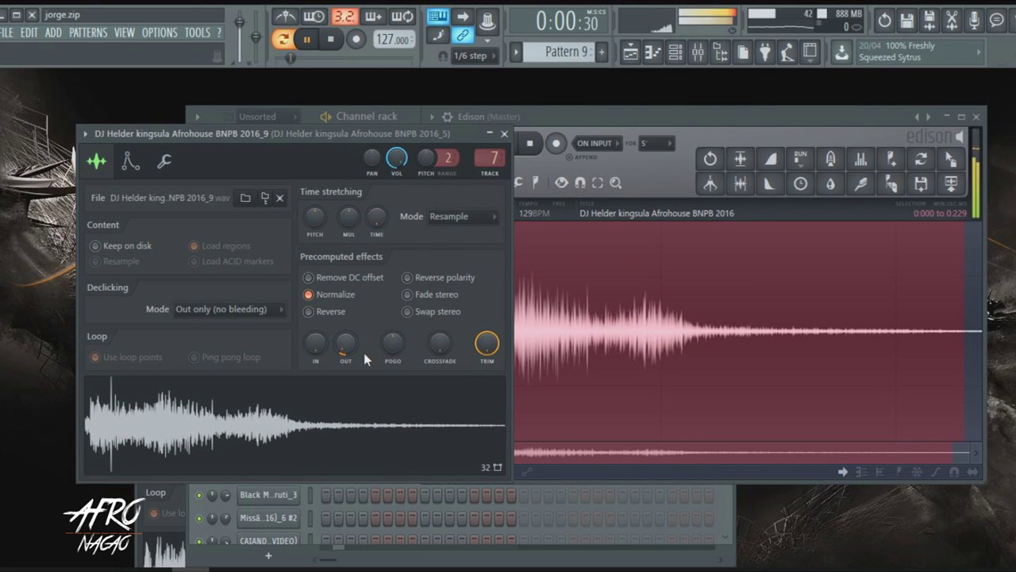
Add a quick fade-out to the DJ Helder kingsula channel and replace its sample with the full Edison audio, 0:000 to 0:236.
{"action": "left_click_drag", "start_coordinate": [345, 350], "coordinate": [345, 339]}
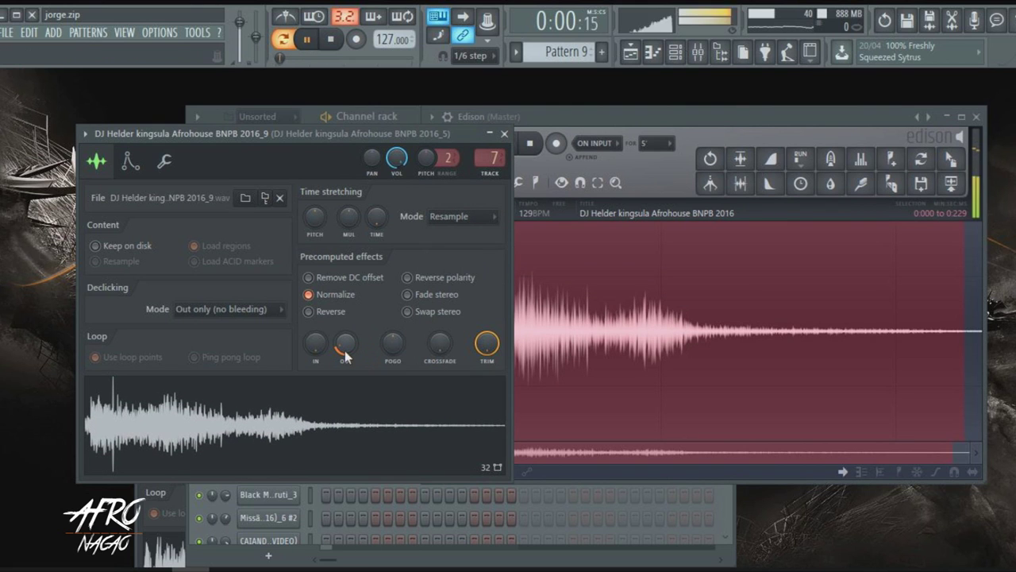
{"action": "left_click", "coordinate": [919, 342]}
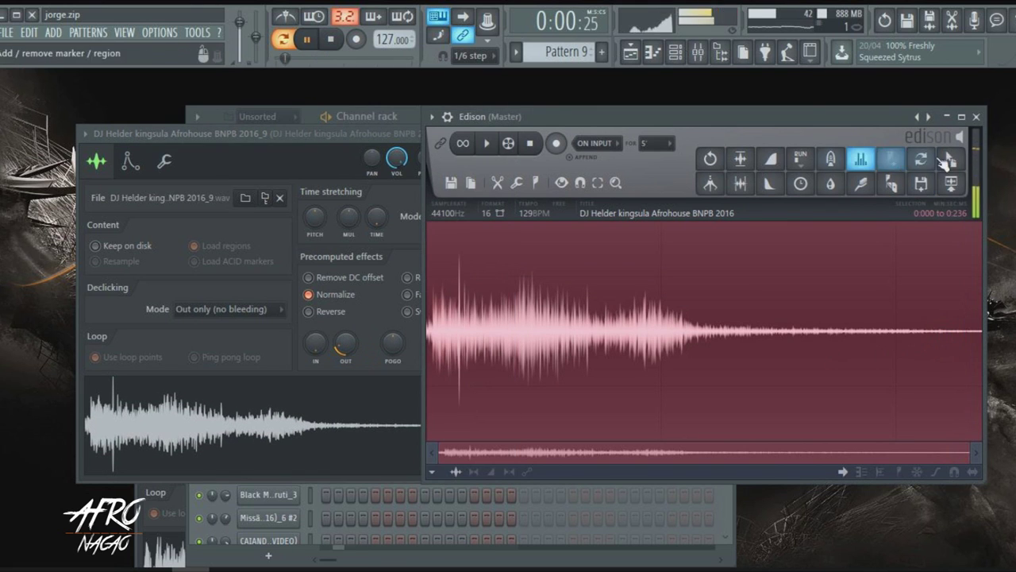
{"action": "left_click_drag", "start_coordinate": [880, 209], "coordinate": [345, 389]}
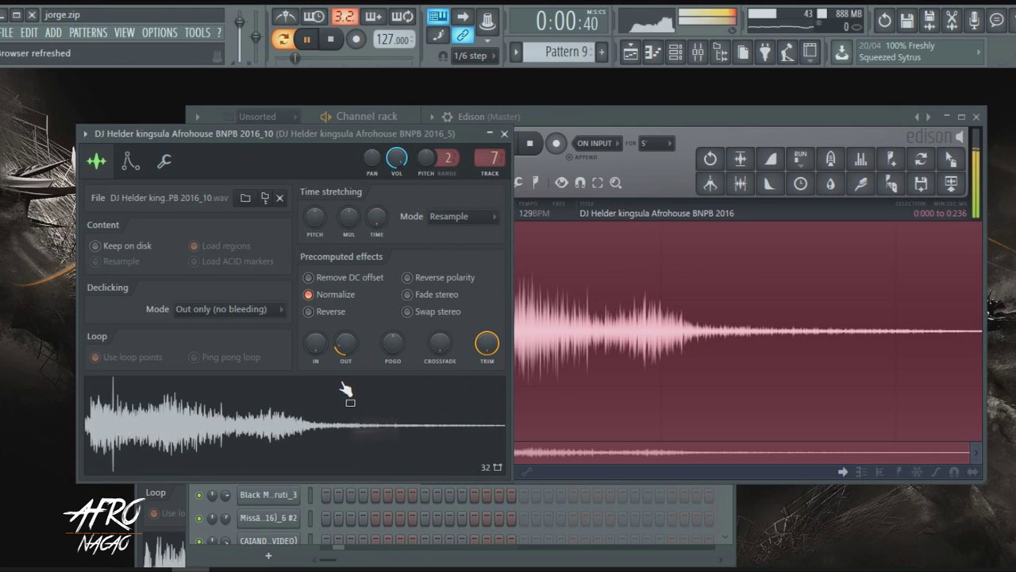
Lower the DJ Helder kingsula channel's silence trimming threshold and readjust its quick fade-out while Pattern 9 plays.
{"action": "key", "text": "space"}
{"action": "left_click_drag", "start_coordinate": [487, 347], "coordinate": [487, 413]}
{"action": "key", "text": "space"}
{"action": "left_click_drag", "start_coordinate": [487, 348], "coordinate": [487, 286]}
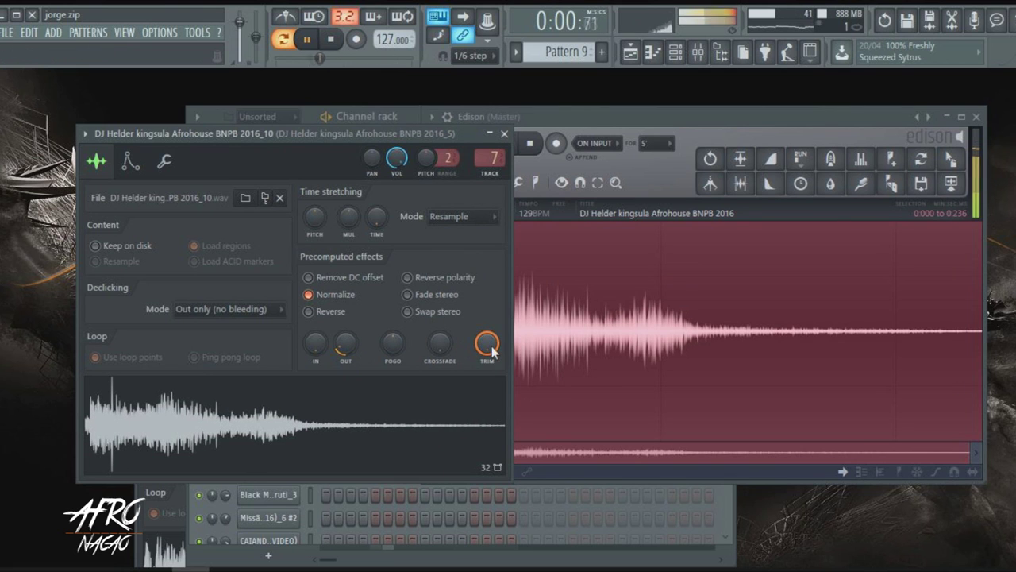
{"action": "left_click_drag", "start_coordinate": [487, 343], "coordinate": [486, 401]}
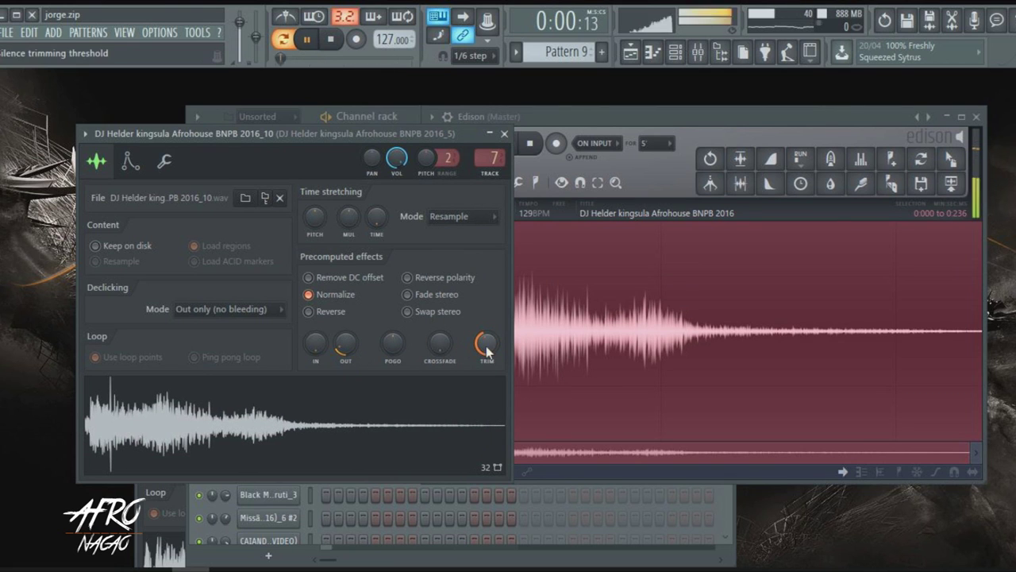
{"action": "mouse_move", "coordinate": [355, 347]}
{"action": "left_mouse_down"}
{"action": "mouse_move", "coordinate": [355, 330]}
{"action": "mouse_move", "coordinate": [349, 373]}
{"action": "mouse_move", "coordinate": [354, 355]}
{"action": "mouse_move", "coordinate": [341, 349]}
{"action": "left_mouse_up"}
{"action": "left_click_drag", "start_coordinate": [493, 356], "coordinate": [484, 347]}
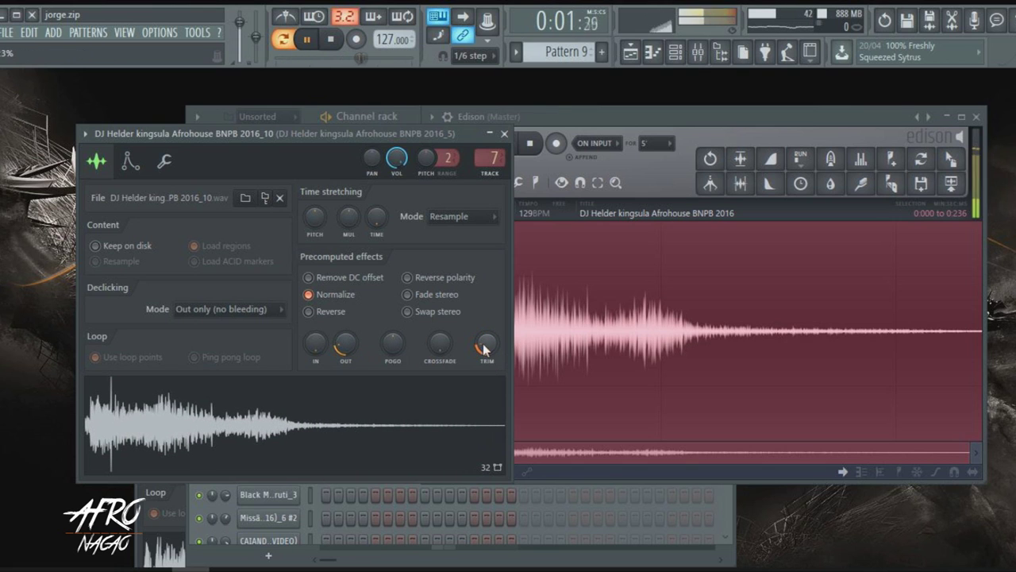
Unmute Dj Vet..wmv_21, _22 and _23, Hit 10, Caian..ouse)_2 and ProKitzPercs1 in the channel rack and play Pattern 9.
{"action": "left_click", "coordinate": [684, 52]}
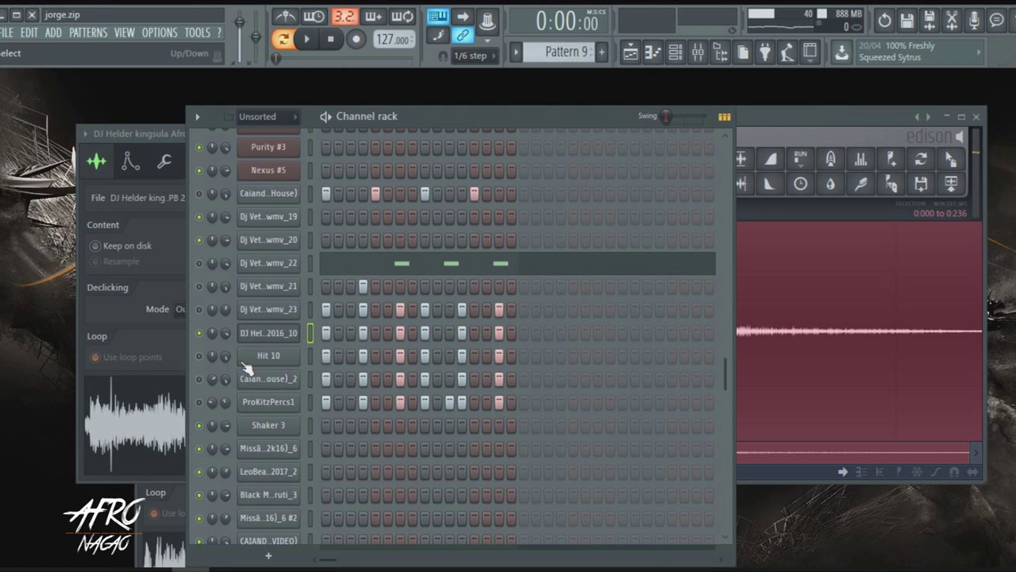
{"action": "left_click", "coordinate": [200, 402]}
{"action": "left_click", "coordinate": [199, 286]}
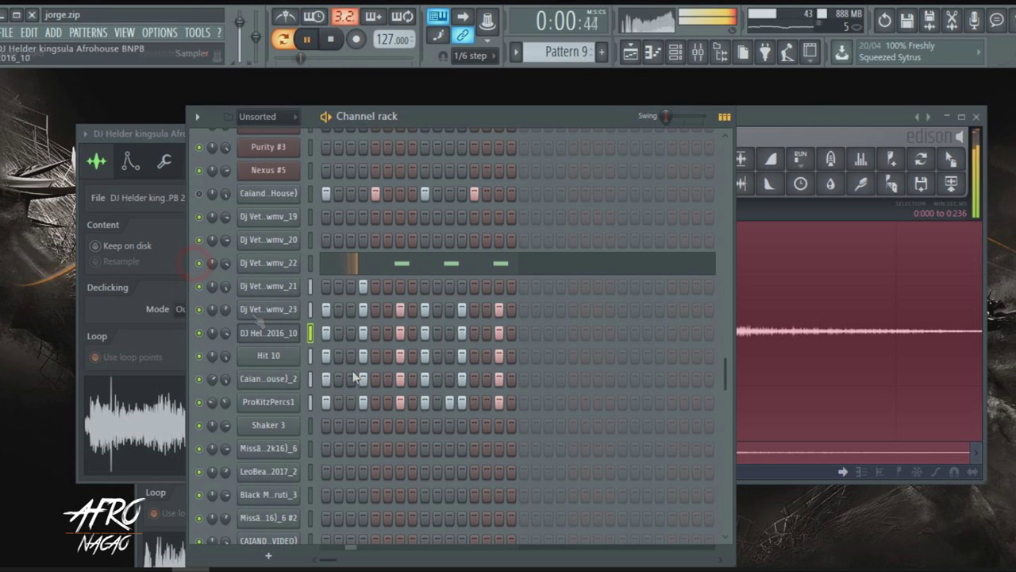
{"action": "scroll", "coordinate": [405, 401], "scroll_direction": "down", "scroll_amount": 2}
{"action": "scroll", "coordinate": [389, 383], "scroll_direction": "up", "scroll_amount": 2}
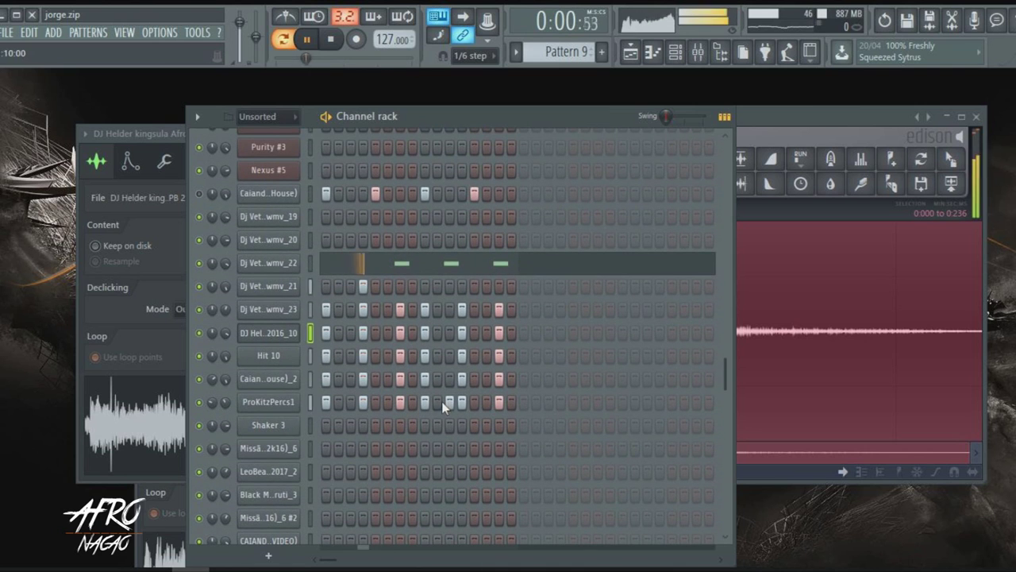
Stop playback and audition the ProKitzPercs1 sample in its channel settings.
{"action": "key", "text": "space"}
{"action": "left_click", "coordinate": [268, 402]}
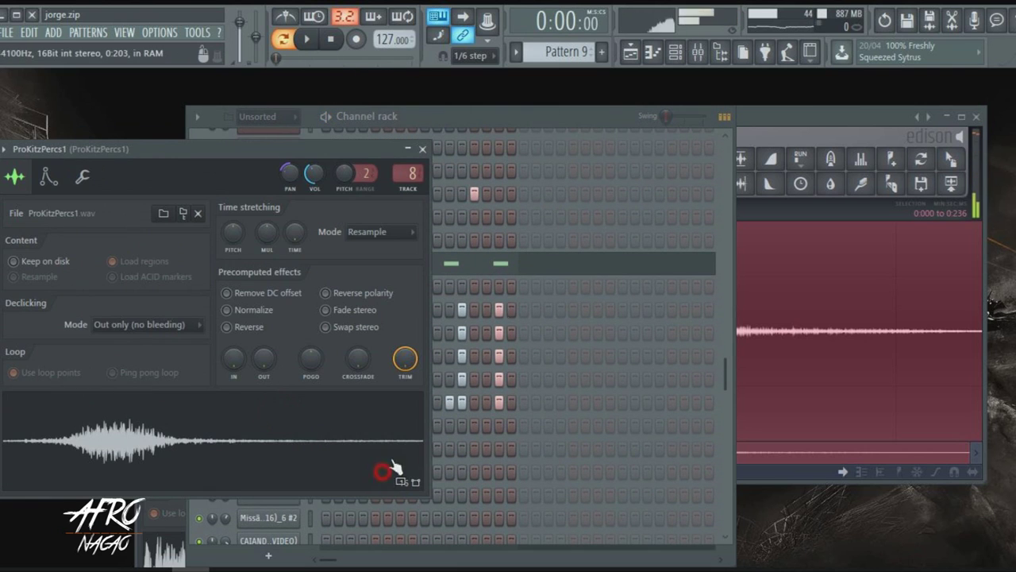
{"action": "left_click", "coordinate": [535, 120]}
{"action": "key", "text": "space"}
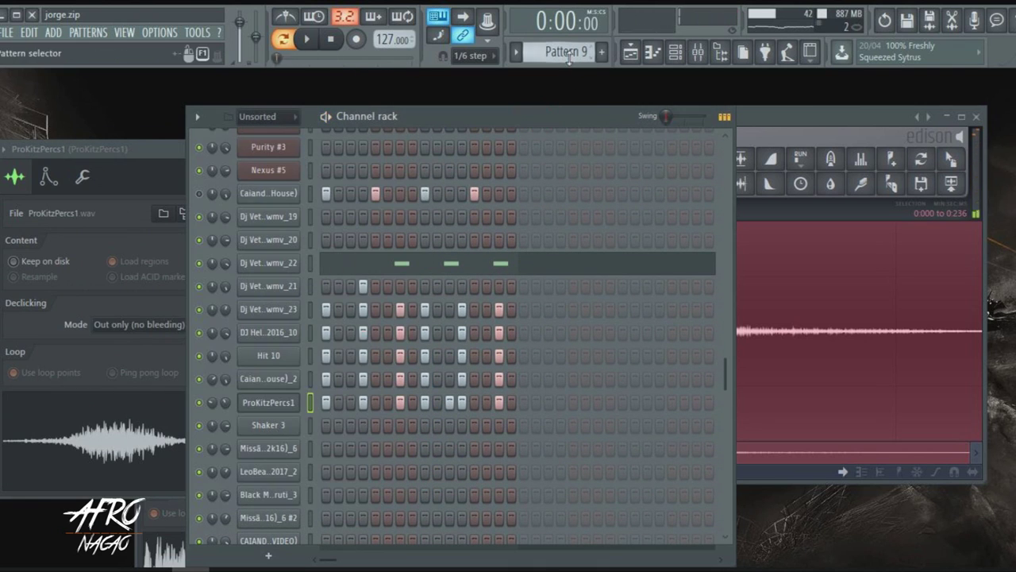
Switch to Pattern 10, play it and find its Nexus #3 notes in the channel rack.
{"action": "scroll", "coordinate": [568, 58], "scroll_direction": "down", "scroll_amount": 1}
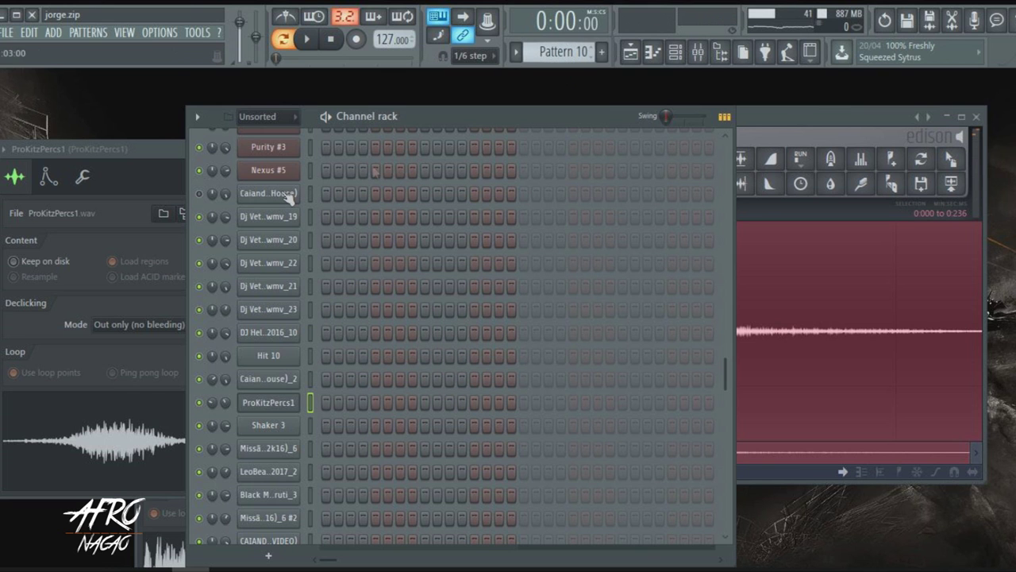
{"action": "scroll", "coordinate": [428, 345], "scroll_direction": "down", "scroll_amount": 3}
{"action": "key", "text": "space"}
{"action": "scroll", "coordinate": [428, 345], "scroll_direction": "up", "scroll_amount": 6}
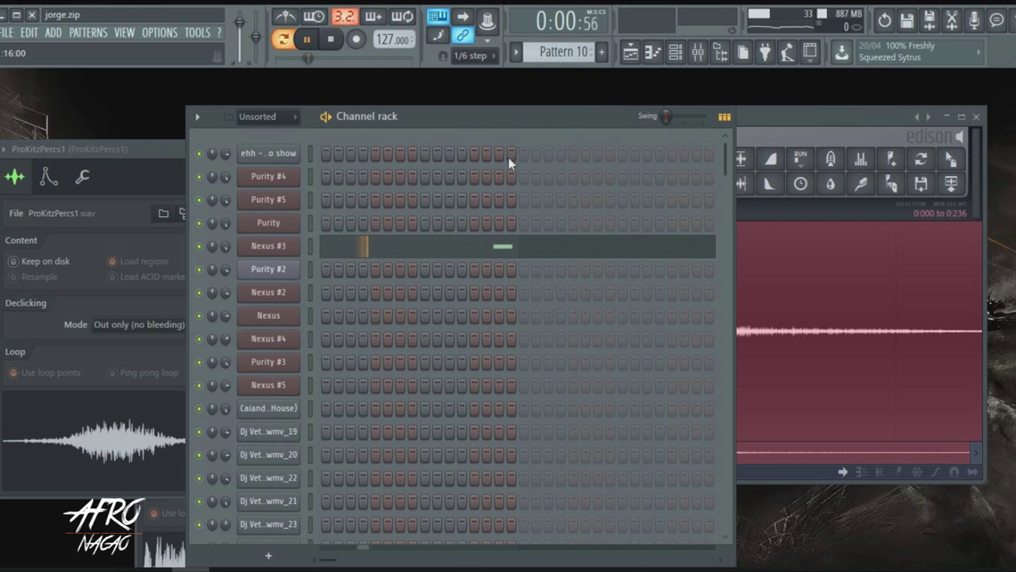
{"action": "key", "text": "space"}
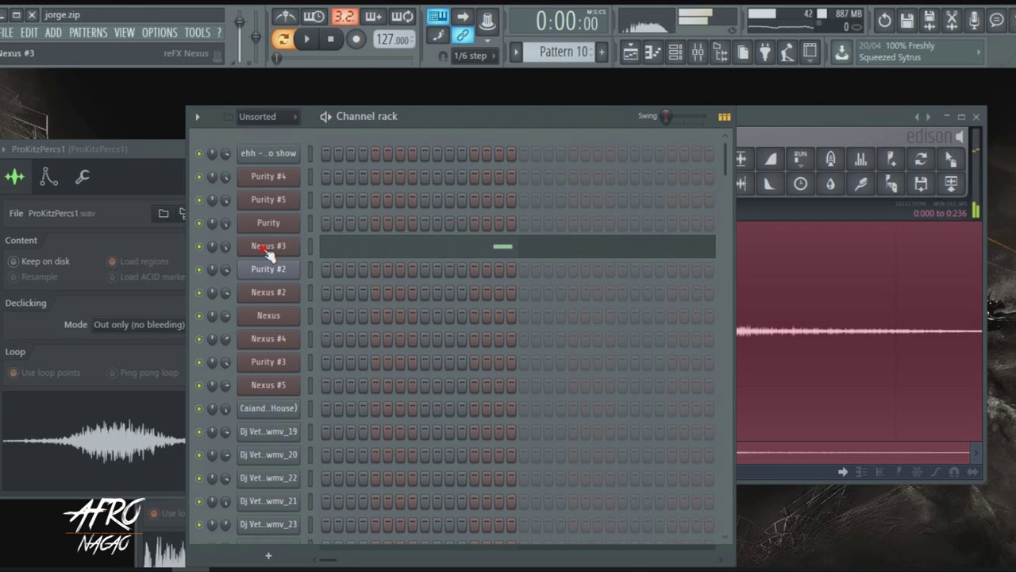
Open the Nexus #3 instrument, audition its loaded preset with a few notes, and close it.
{"action": "left_click", "coordinate": [263, 247]}
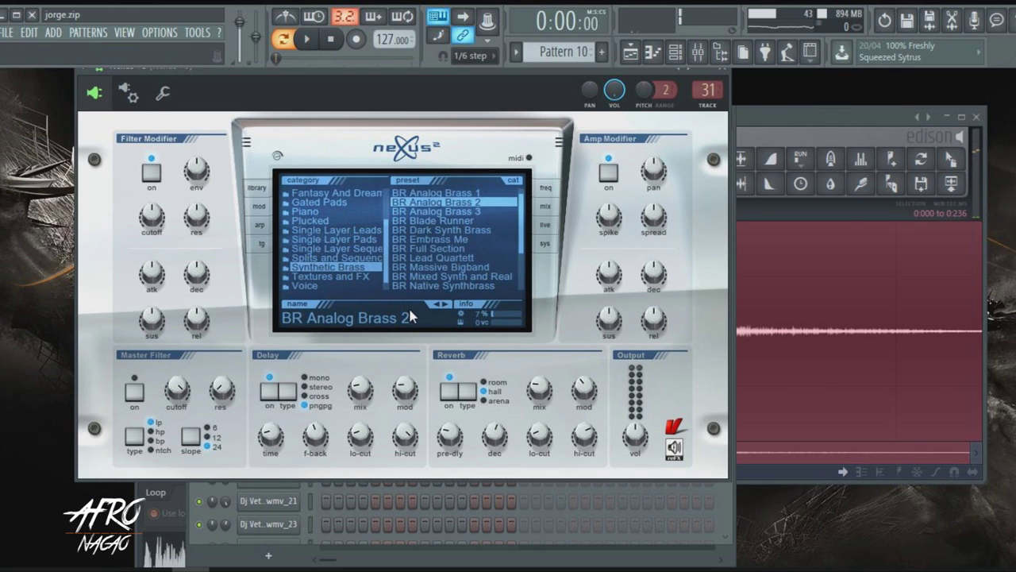
{"action": "key", "text": "q"}
{"action": "key", "text": "s"}
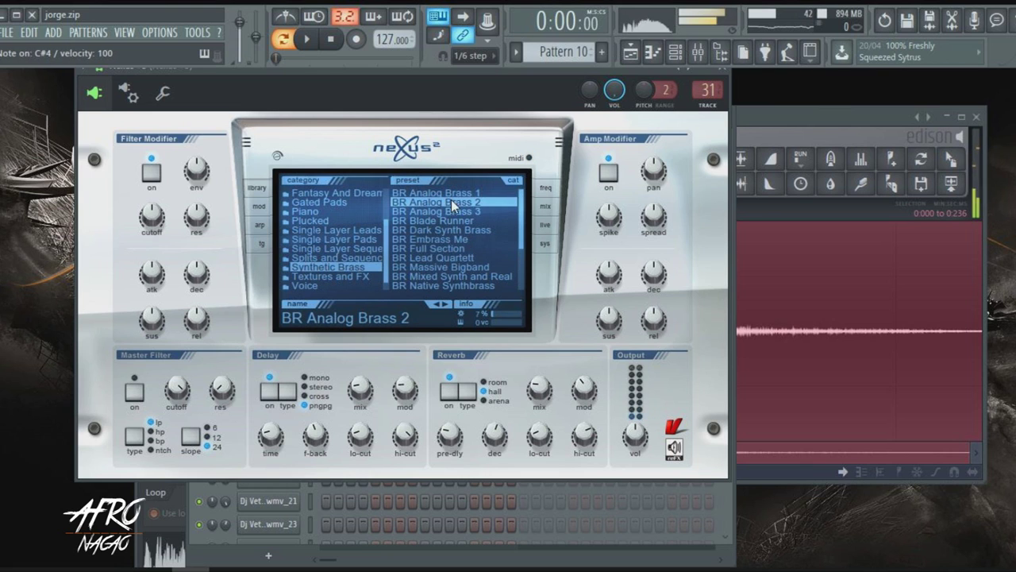
{"action": "key", "text": "s"}
{"action": "scroll", "coordinate": [361, 230], "scroll_direction": "up", "scroll_amount": 5}
{"action": "scroll", "coordinate": [361, 230], "scroll_direction": "down", "scroll_amount": 5}
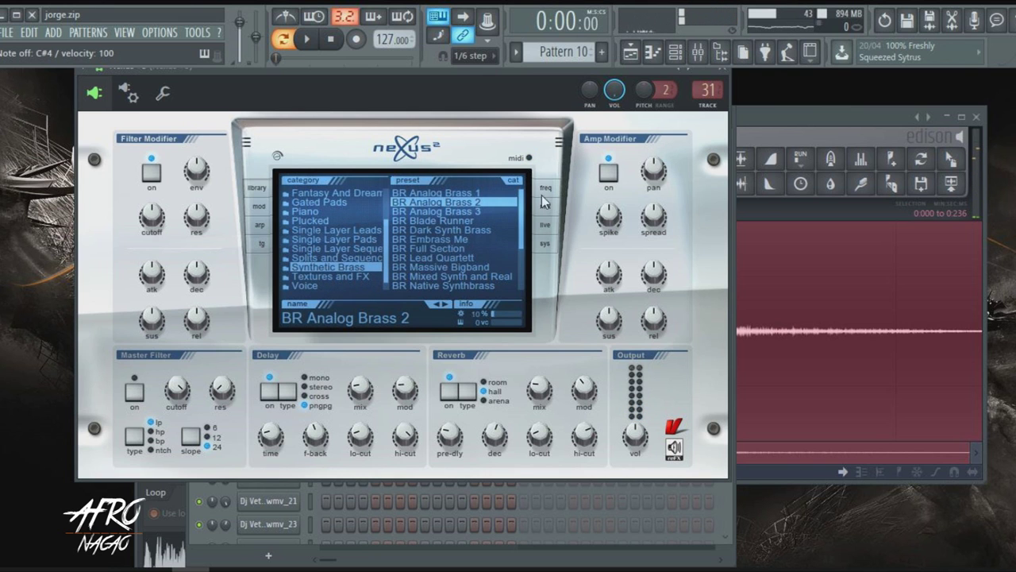
{"action": "left_click", "coordinate": [726, 72]}
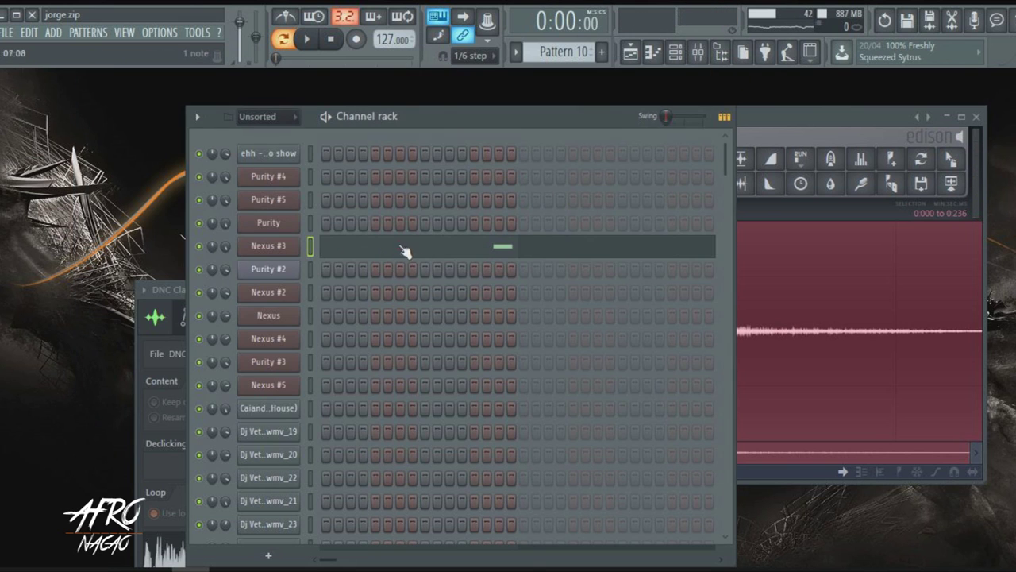
Inspect the Nexus #3 note in the piano roll, play Pattern 10, and return to the channel rack with playback stopped.
{"action": "left_click", "coordinate": [400, 247]}
{"action": "left_click", "coordinate": [27, 271]}
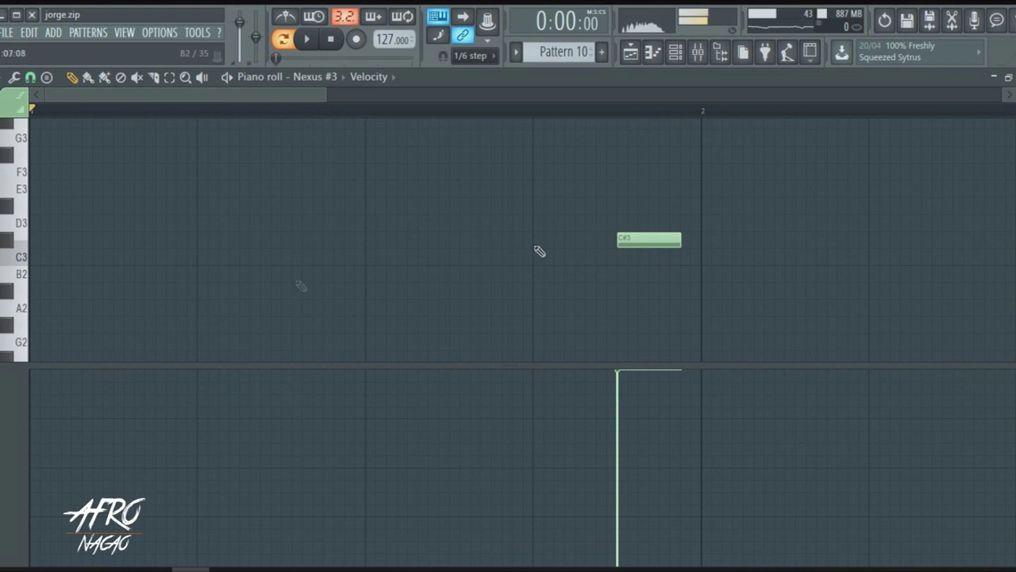
{"action": "left_click", "coordinate": [675, 53]}
{"action": "key", "text": "space"}
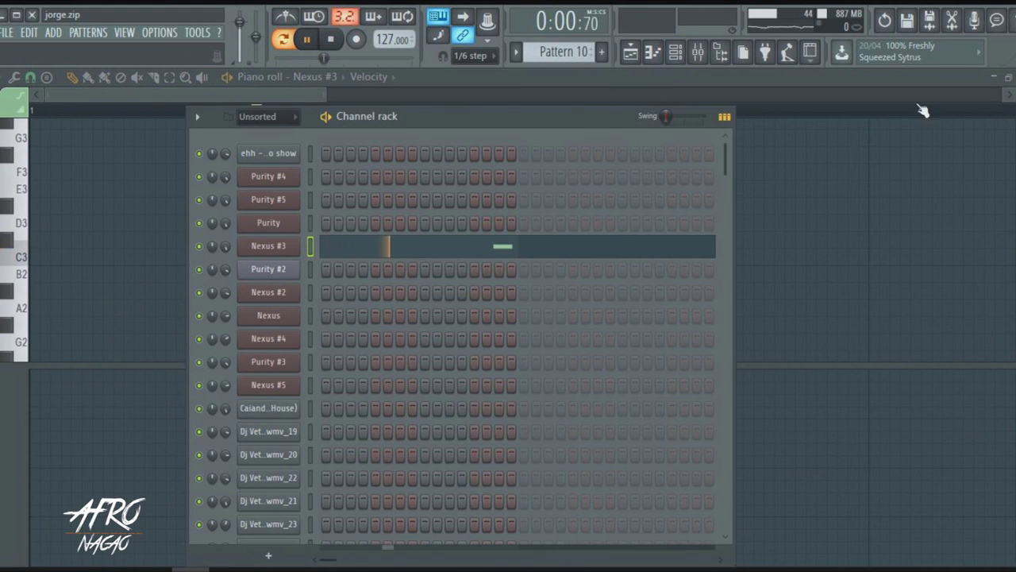
{"action": "left_click", "coordinate": [1015, 77]}
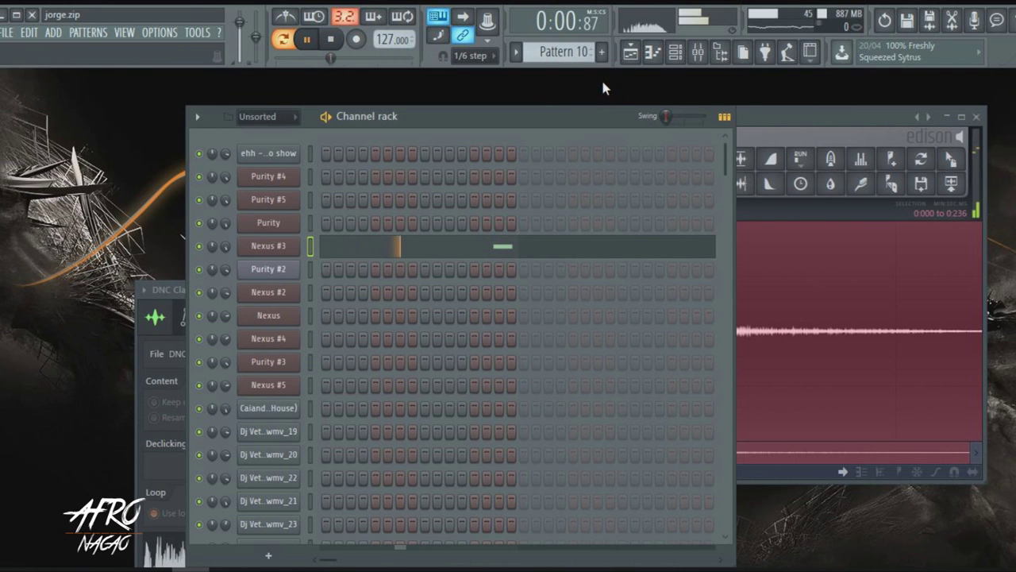
{"action": "key", "text": "space"}
Switch to Pattern 11, play it, and examine the preset loaded in the Nexus #2 instrument.
{"action": "scroll", "coordinate": [572, 49], "scroll_direction": "down", "scroll_amount": 1}
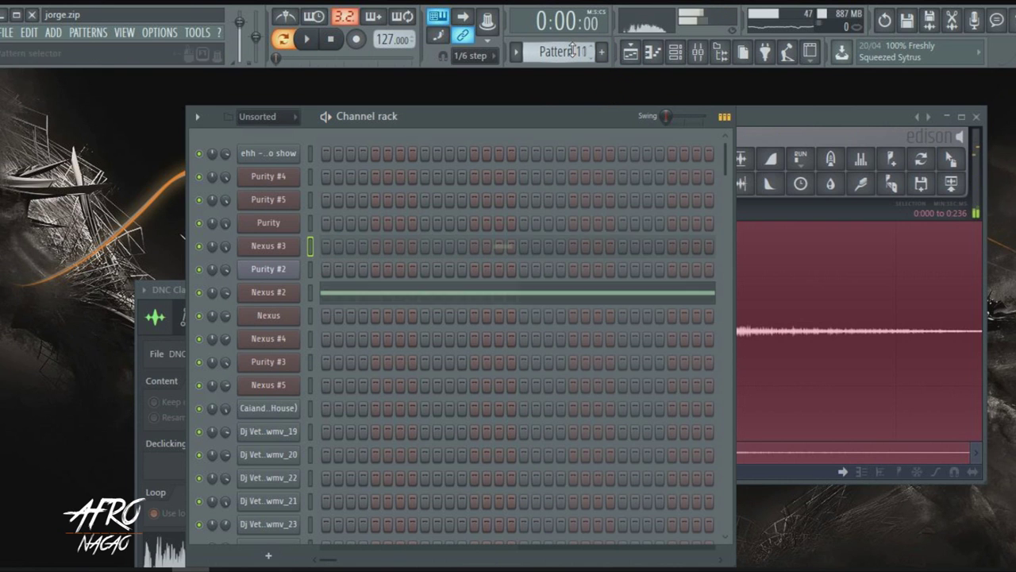
{"action": "key", "text": "space"}
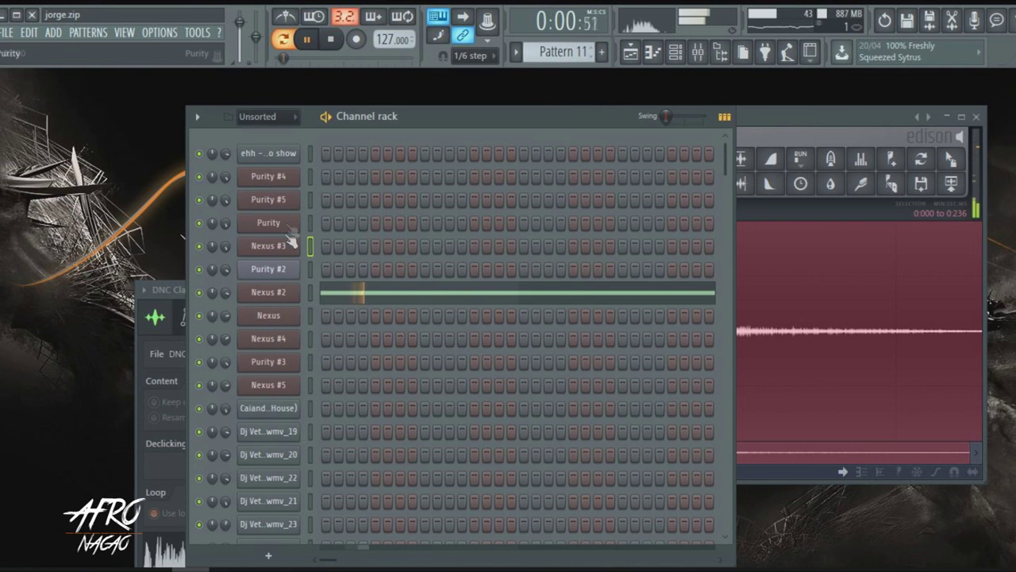
{"action": "left_click", "coordinate": [280, 293]}
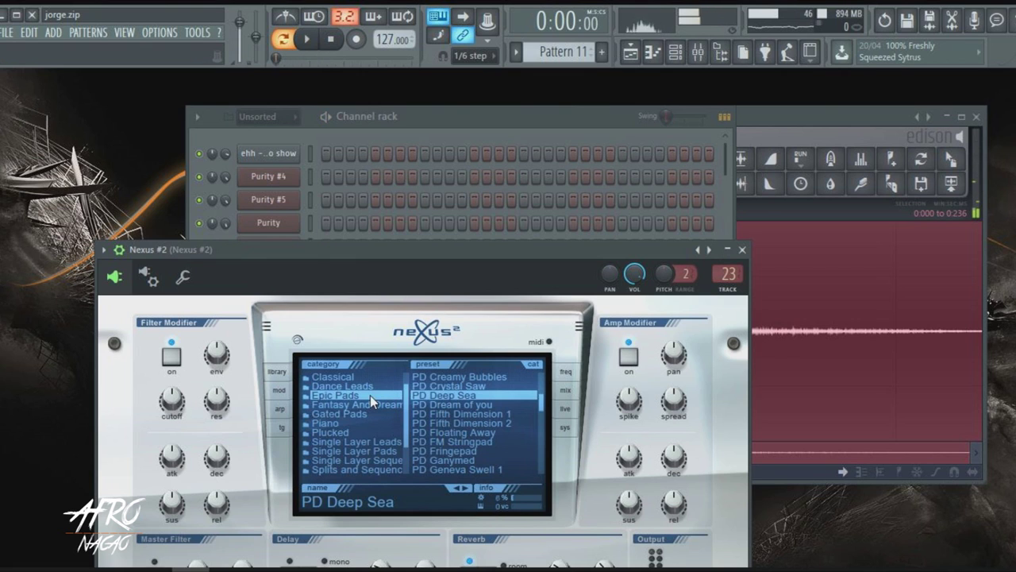
{"action": "left_click", "coordinate": [473, 397]}
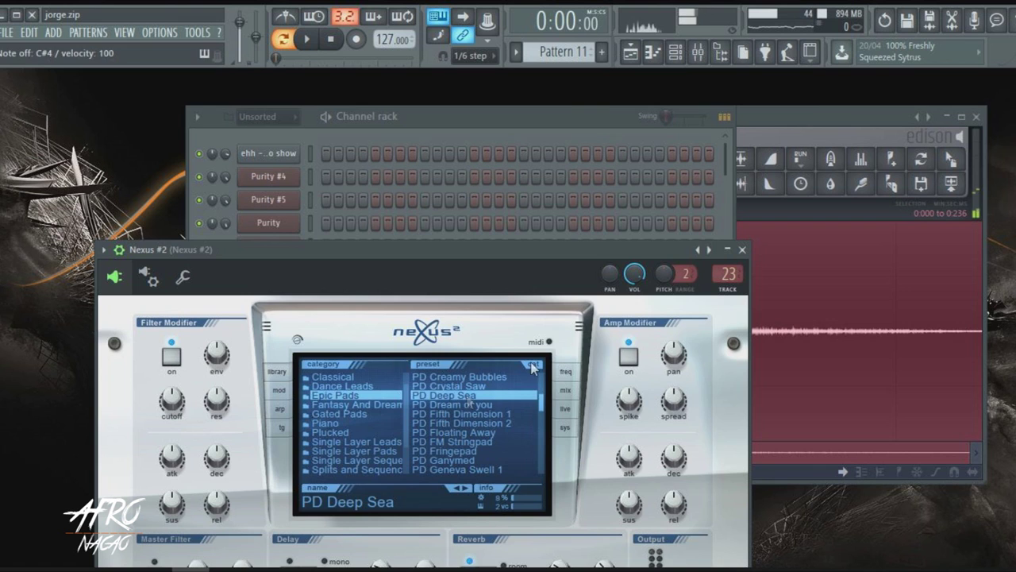
Inspect the Nexus #2 channel's long note in the piano roll and return to the channel rack.
{"action": "left_click", "coordinate": [582, 119]}
{"action": "left_click", "coordinate": [510, 297]}
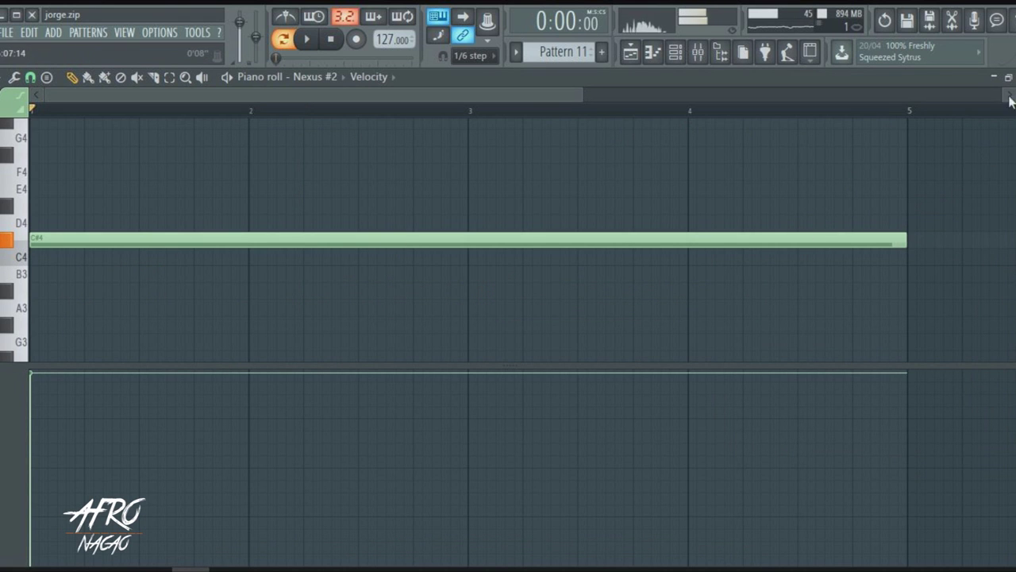
{"action": "key", "text": "Escape"}
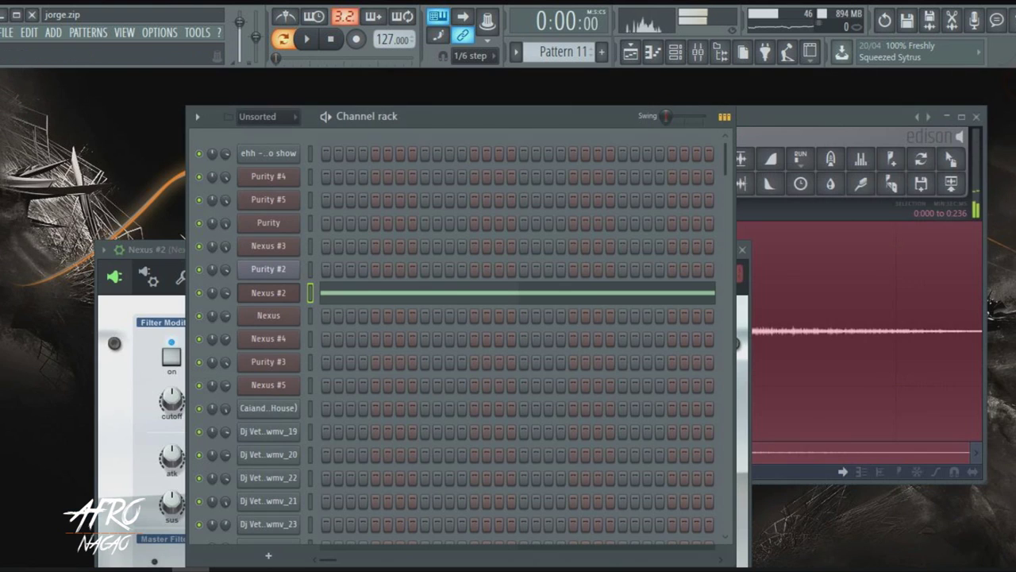
Switch to Pattern 12, play it, and audition the Purity channel's loaded preset in its instrument window.
{"action": "scroll", "coordinate": [551, 45], "scroll_direction": "down", "scroll_amount": 1}
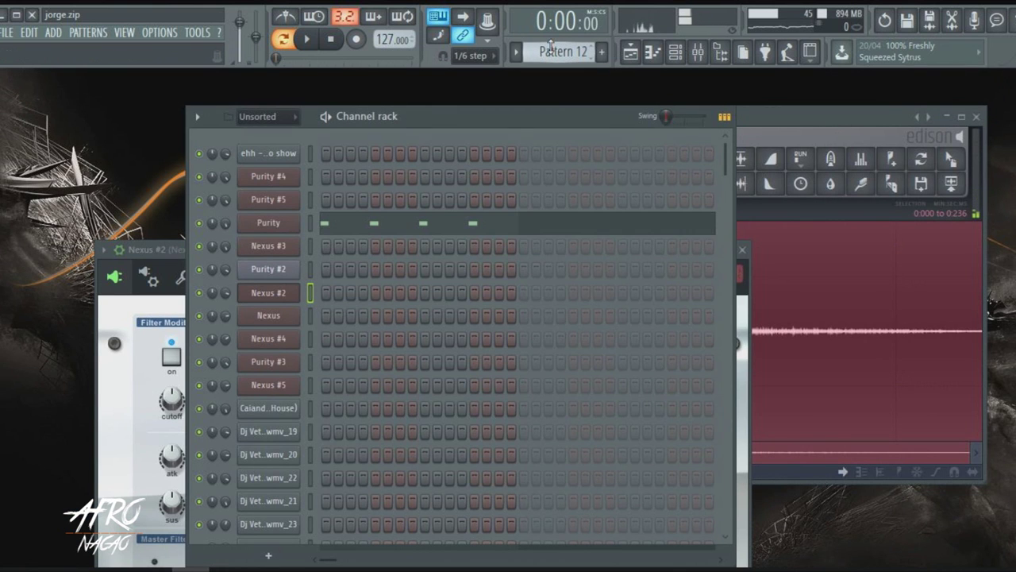
{"action": "key", "text": "space"}
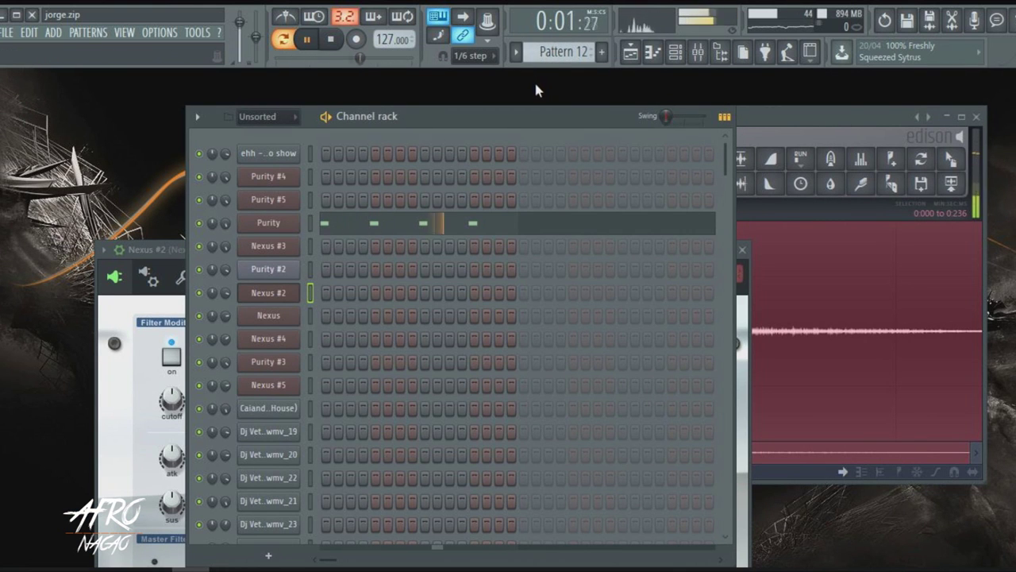
{"action": "key", "text": "space"}
{"action": "left_click", "coordinate": [293, 228]}
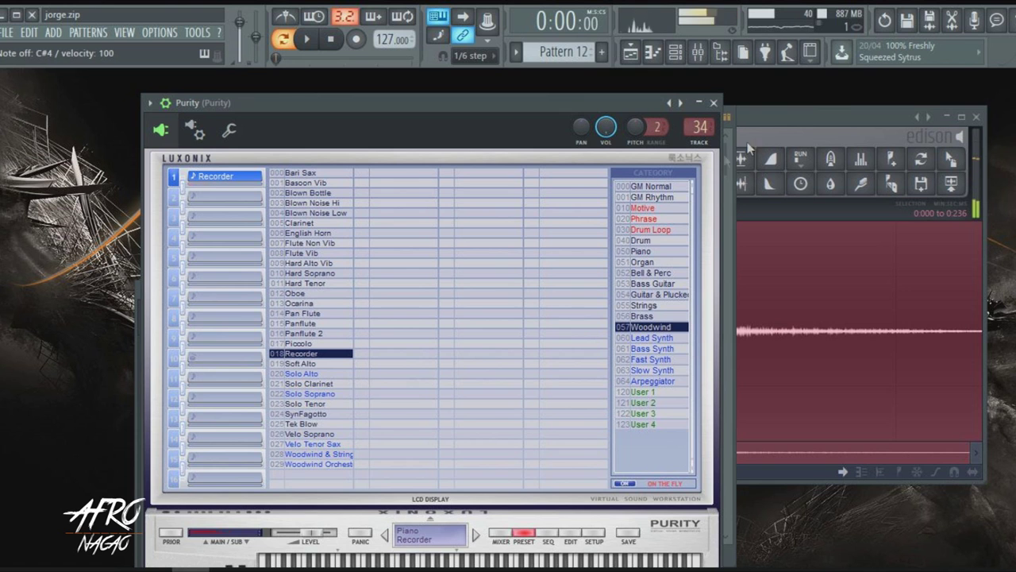
{"action": "left_click", "coordinate": [713, 103]}
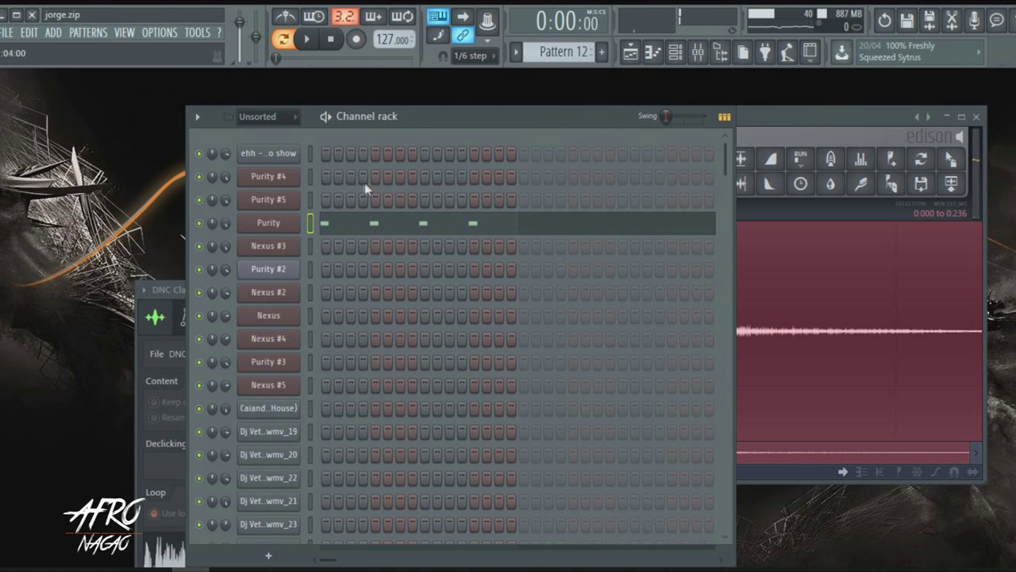
Examine and play the Purity channel's notes in the piano roll, and return to the channel rack.
{"action": "left_click", "coordinate": [393, 239]}
{"action": "key", "text": "space"}
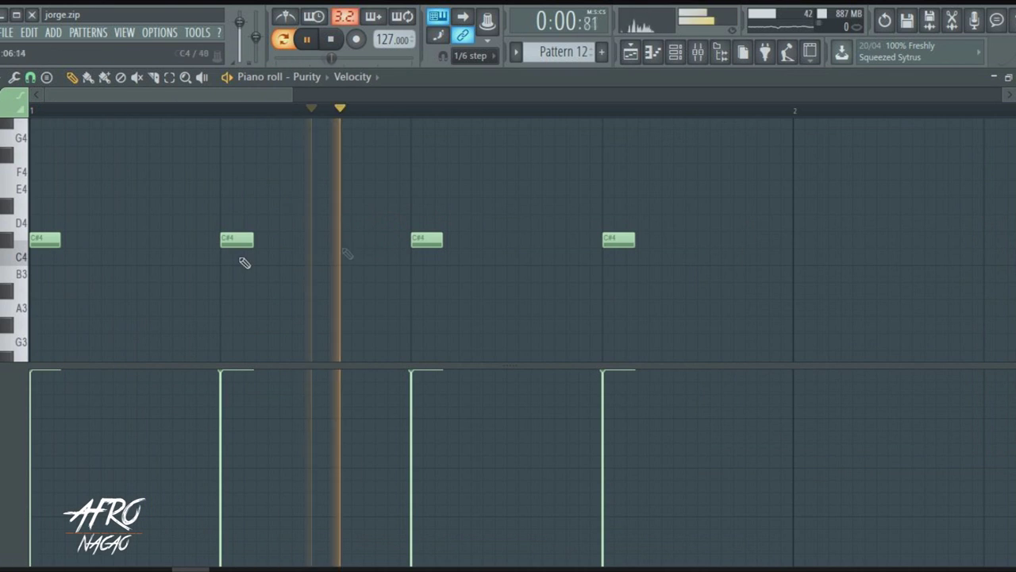
{"action": "key", "text": "space"}
{"action": "left_click", "coordinate": [7, 242]}
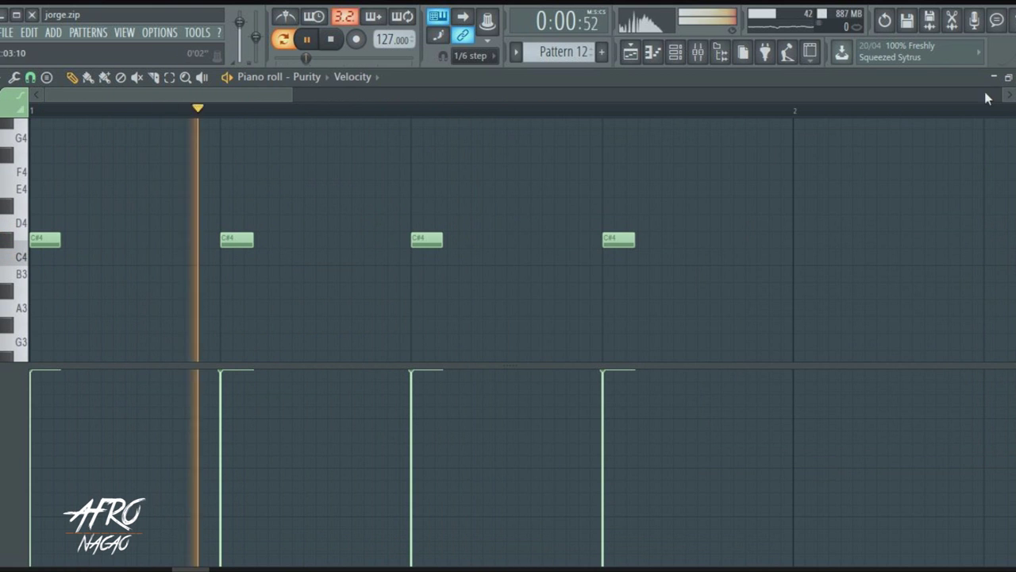
{"action": "left_click", "coordinate": [1015, 77]}
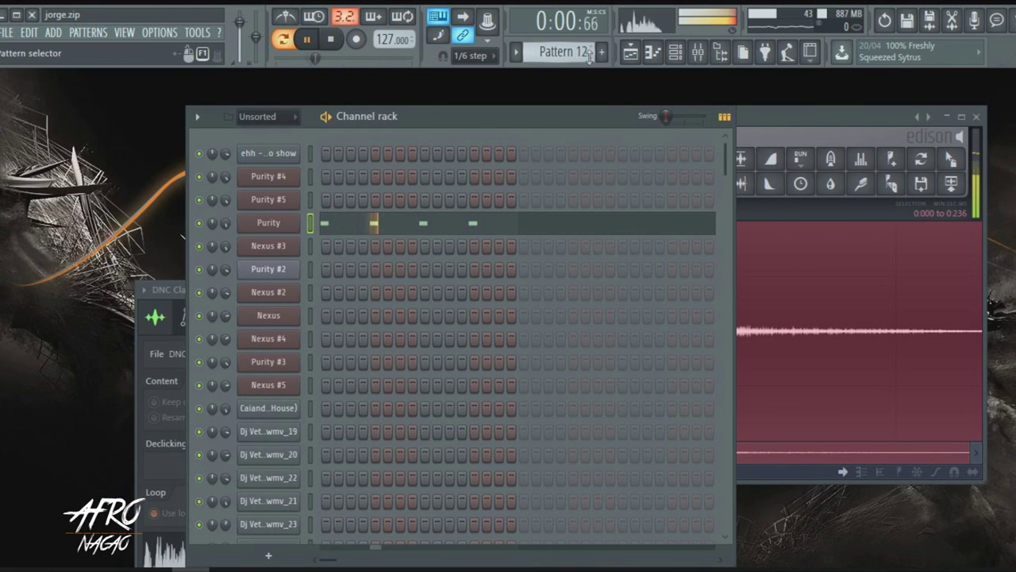
Switch to Pattern 13, play the Purity #2 notes in the piano roll, and enlarge the note area to examine the melody.
{"action": "scroll", "coordinate": [576, 53], "scroll_direction": "up", "scroll_amount": 1}
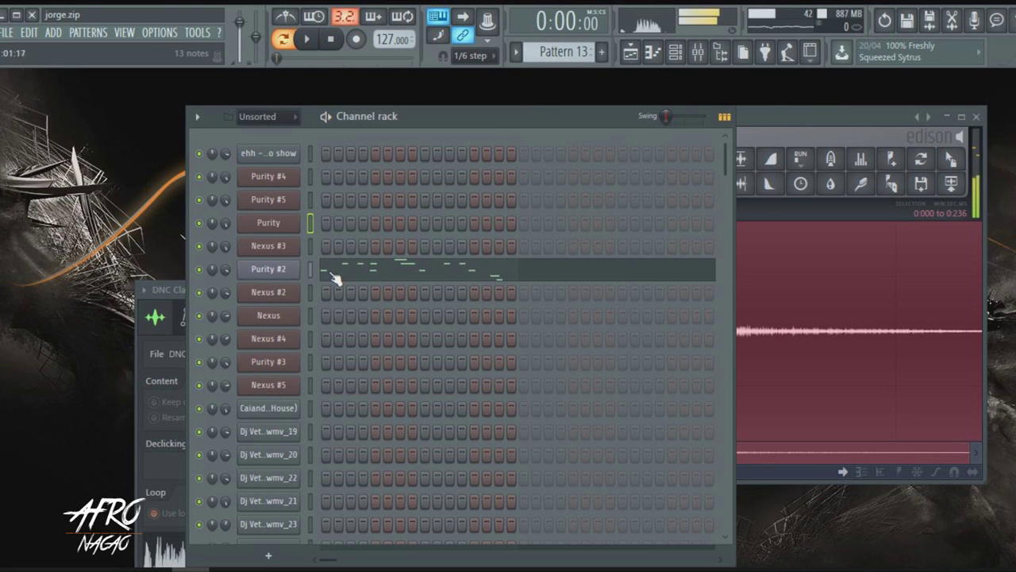
{"action": "left_click", "coordinate": [372, 273]}
{"action": "key", "text": "space"}
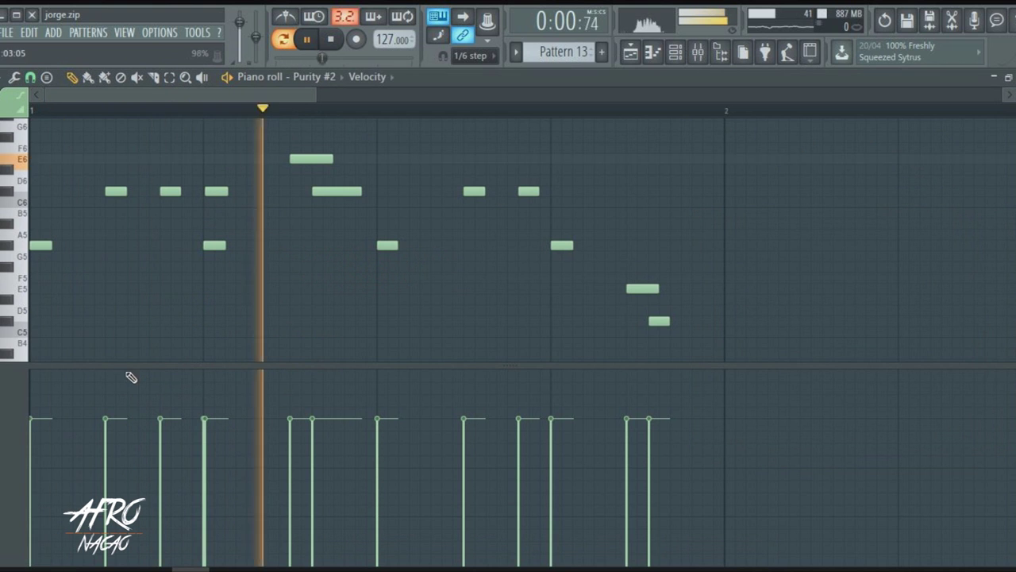
{"action": "left_click_drag", "start_coordinate": [126, 366], "coordinate": [122, 449]}
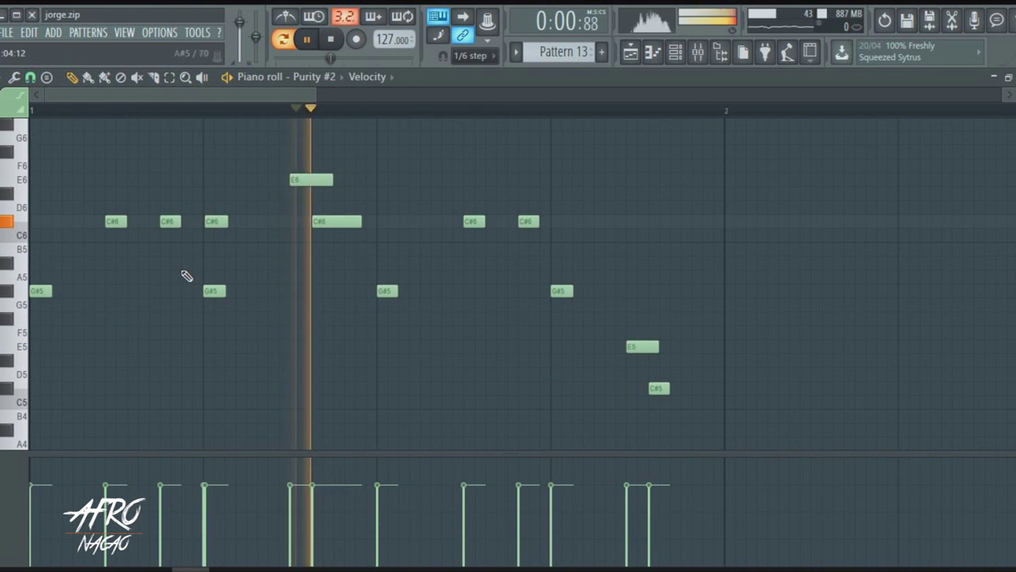
{"action": "scroll", "coordinate": [186, 275], "scroll_direction": "up", "scroll_amount": 1}
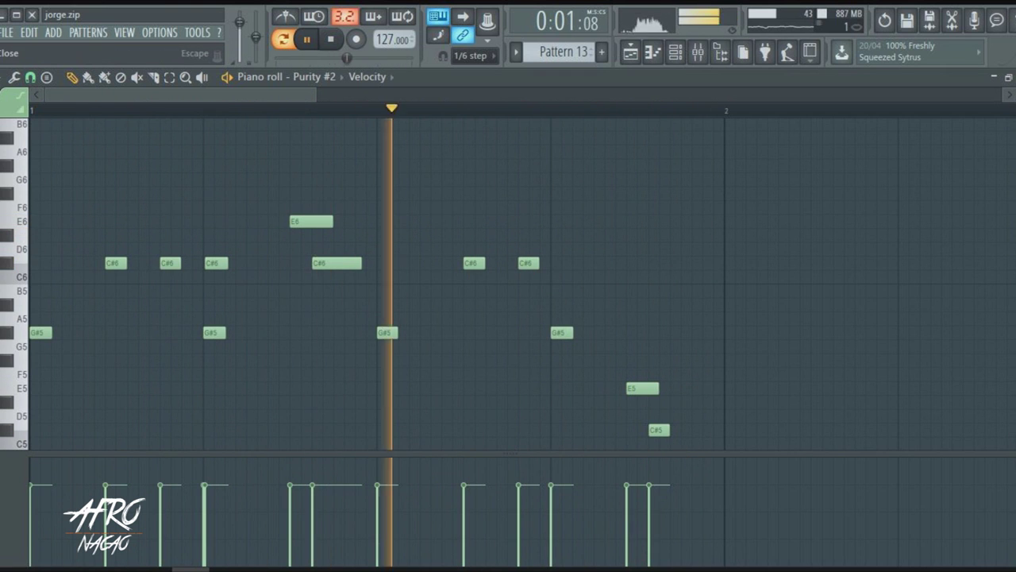
{"action": "left_click", "coordinate": [1015, 77]}
Examine the Purity #2 instrument's loaded preset while Pattern 13 plays, close its window, and stop playback.
{"action": "key", "text": "space"}
{"action": "left_click", "coordinate": [288, 270]}
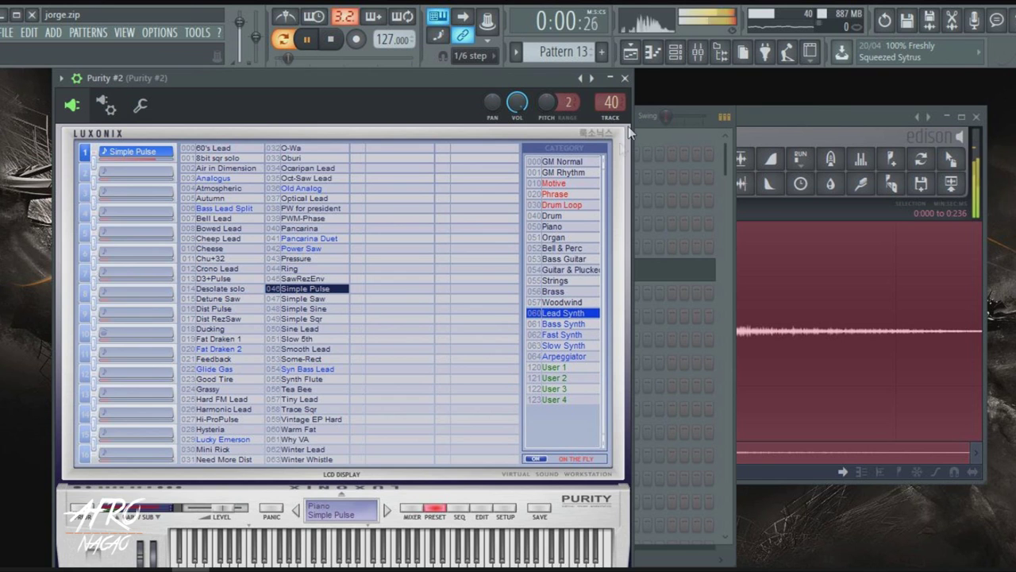
{"action": "left_click", "coordinate": [625, 79]}
{"action": "key", "text": "space"}
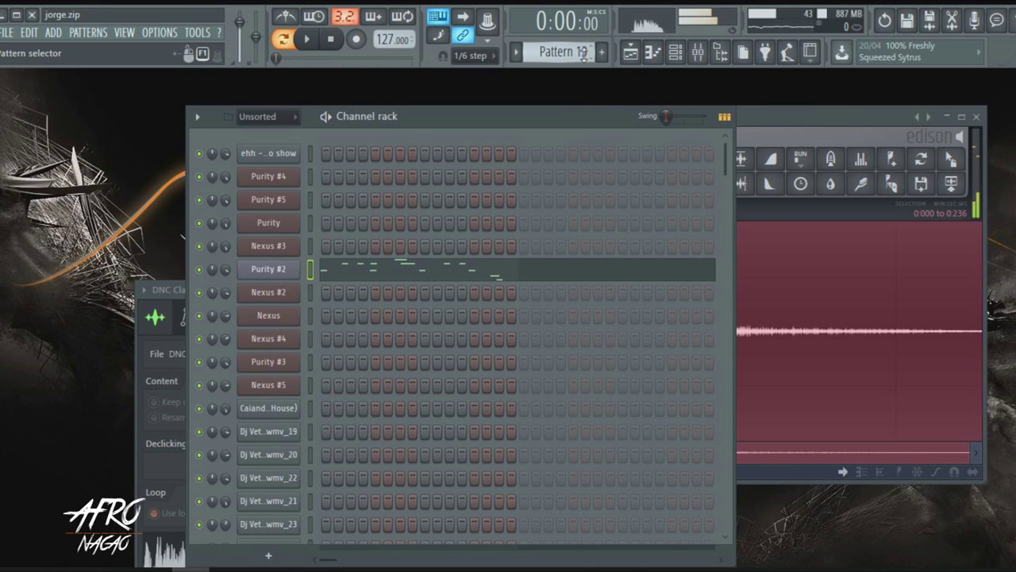
Switch to Pattern 14 and examine the Nexus channel's loaded preset and its piano roll note during playback.
{"action": "scroll", "coordinate": [584, 54], "scroll_direction": "down", "scroll_amount": 1}
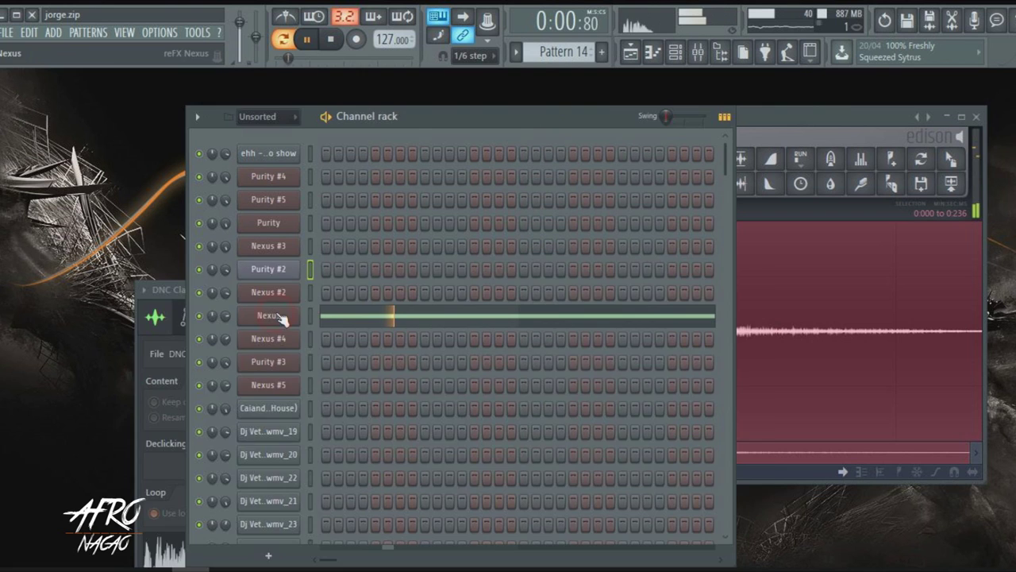
{"action": "left_click", "coordinate": [280, 317]}
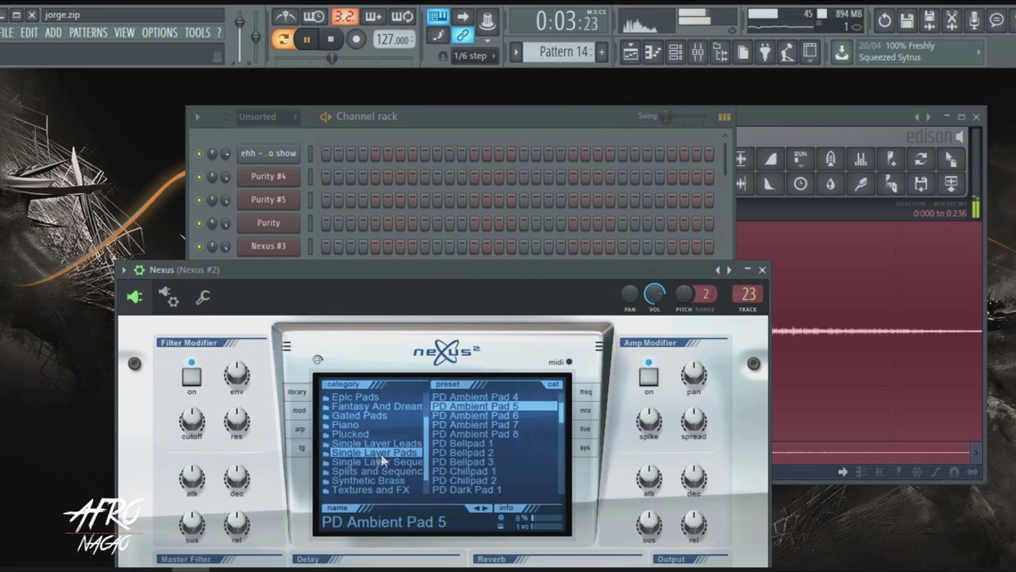
{"action": "left_click", "coordinate": [498, 120]}
{"action": "left_click", "coordinate": [460, 315]}
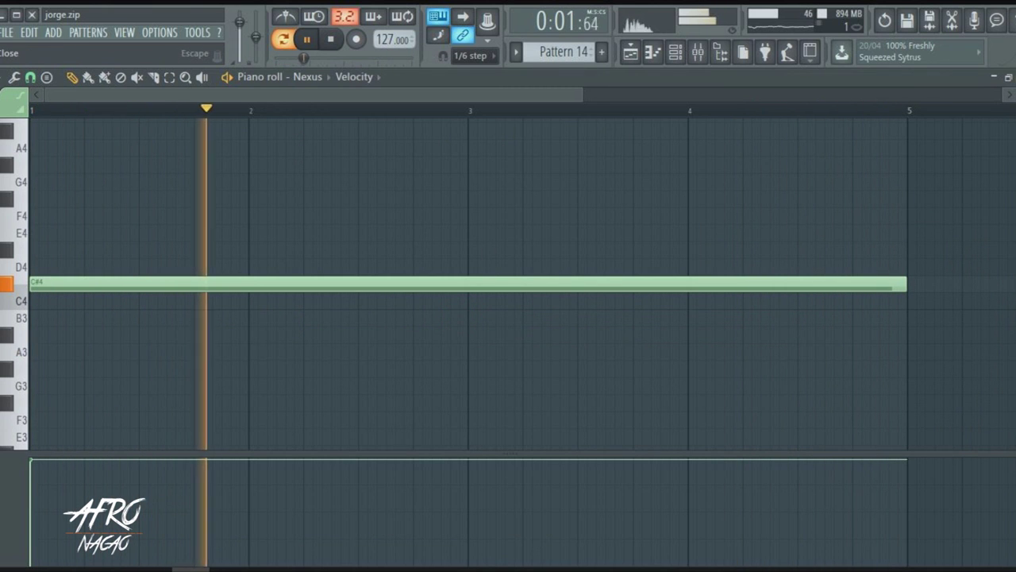
{"action": "left_click", "coordinate": [1014, 77]}
{"action": "key", "text": "space"}
Switch to Pattern 15 and examine the layered presets in the Purity #3 instrument while the pattern plays.
{"action": "scroll", "coordinate": [557, 51], "scroll_direction": "down", "scroll_amount": 1}
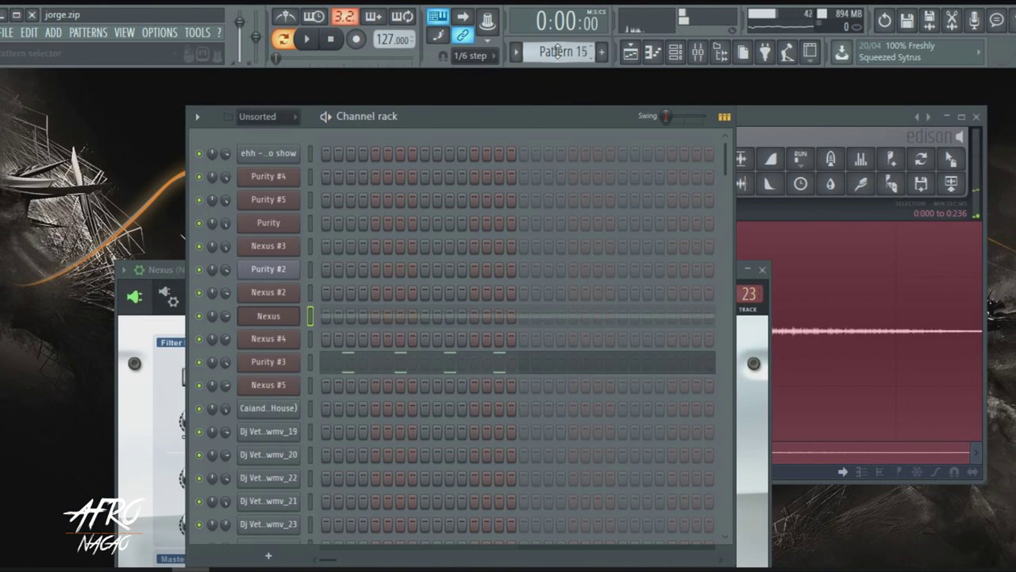
{"action": "left_click", "coordinate": [269, 362]}
{"action": "left_click", "coordinate": [107, 161]}
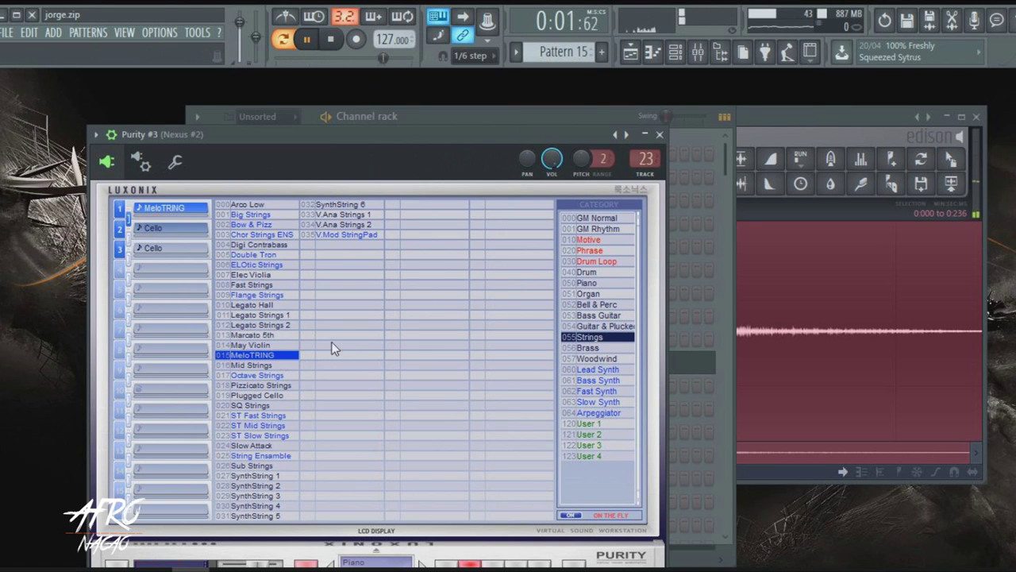
{"action": "left_click", "coordinate": [659, 134]}
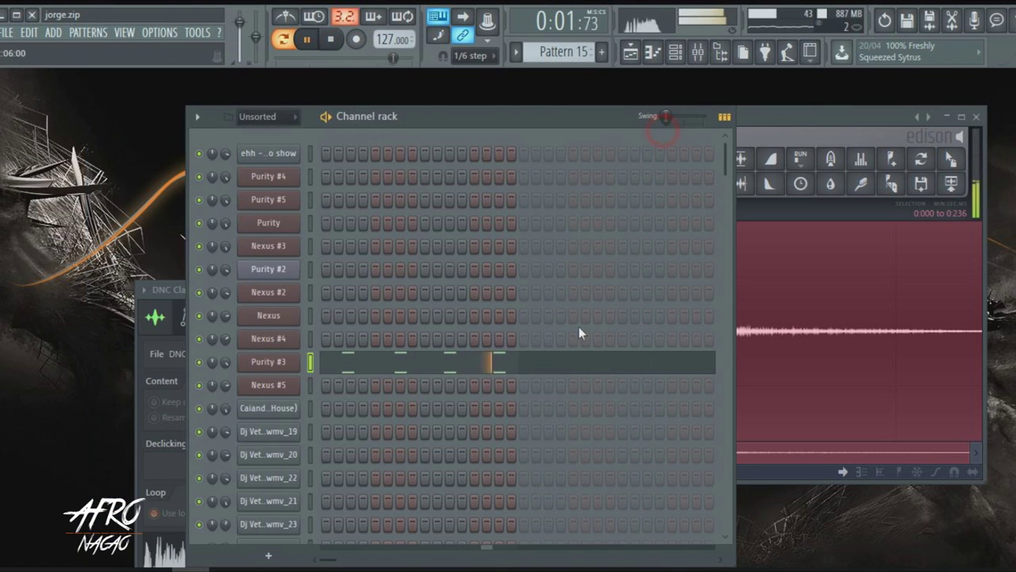
Examine the Purity #3 notes in the piano roll, replay Pattern 15, and return to the channel rack.
{"action": "left_click", "coordinate": [563, 361]}
{"action": "key", "text": "space"}
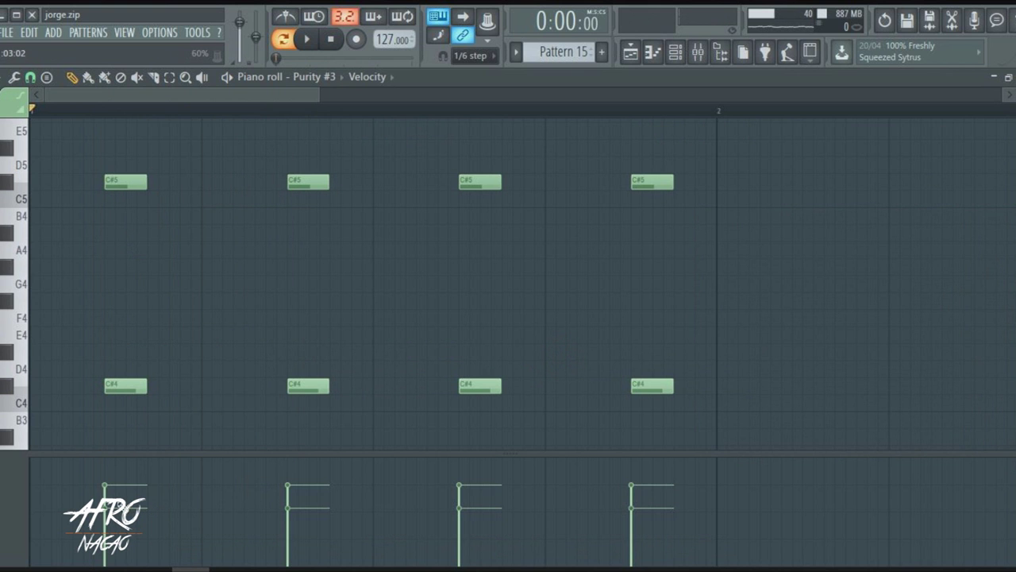
{"action": "key", "text": "space"}
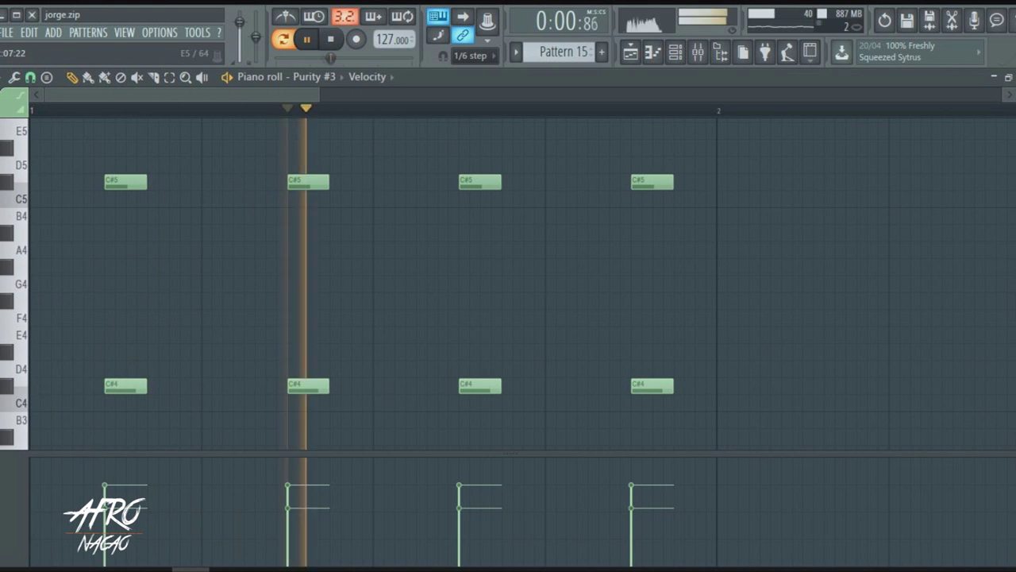
{"action": "left_click", "coordinate": [1015, 77]}
Switch to Pattern 16, stop playback, and examine the Nexus #5 instrument's loaded preset.
{"action": "scroll", "coordinate": [560, 61], "scroll_direction": "up", "scroll_amount": 1}
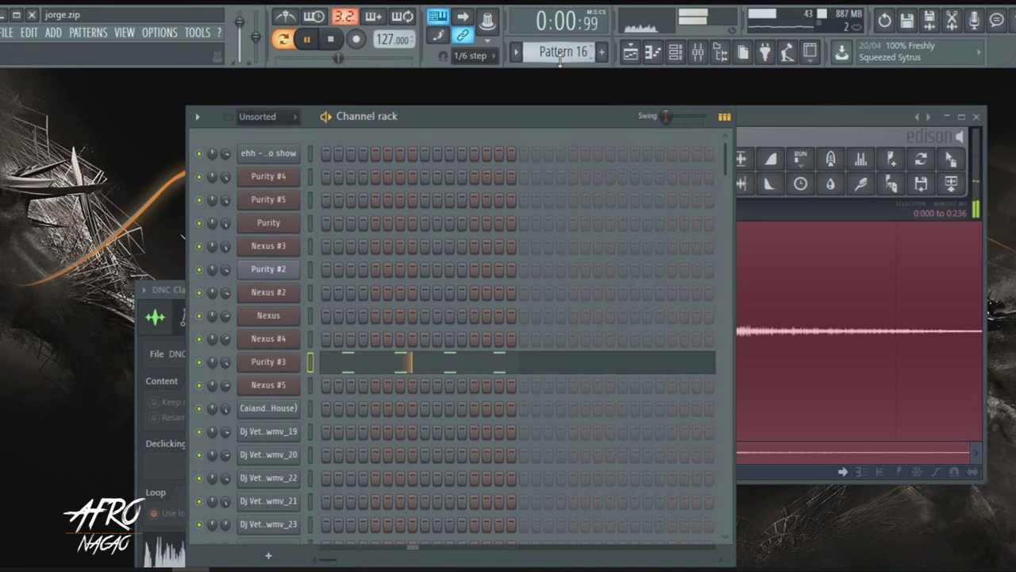
{"action": "key", "text": "space"}
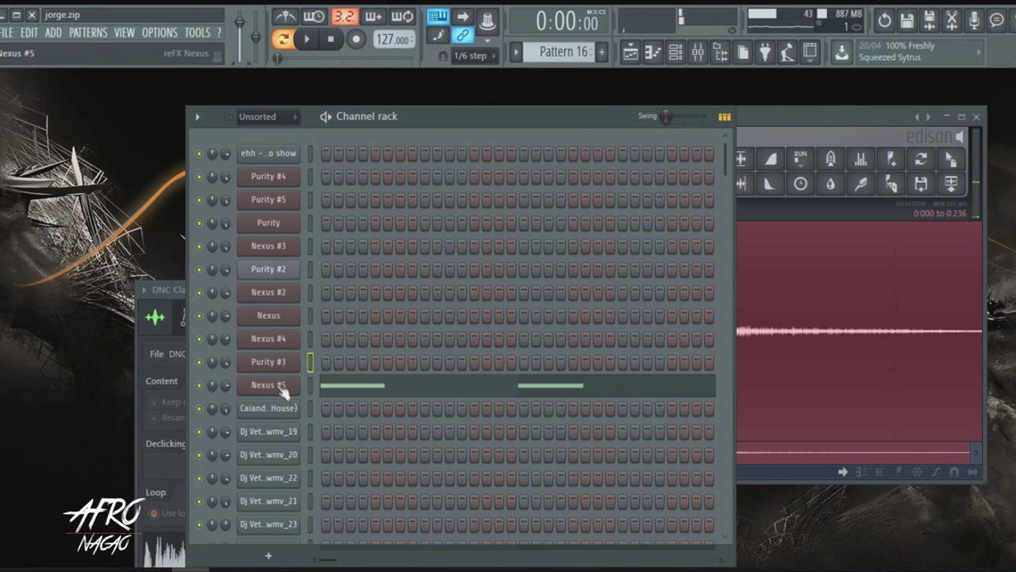
{"action": "left_click", "coordinate": [277, 385]}
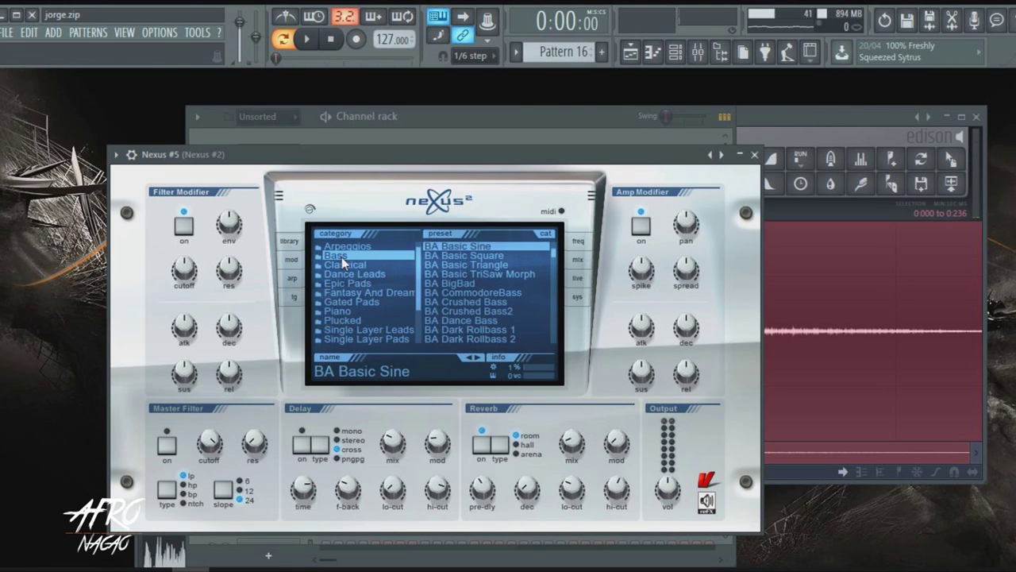
{"action": "scroll", "coordinate": [492, 245], "scroll_direction": "up", "scroll_amount": 1}
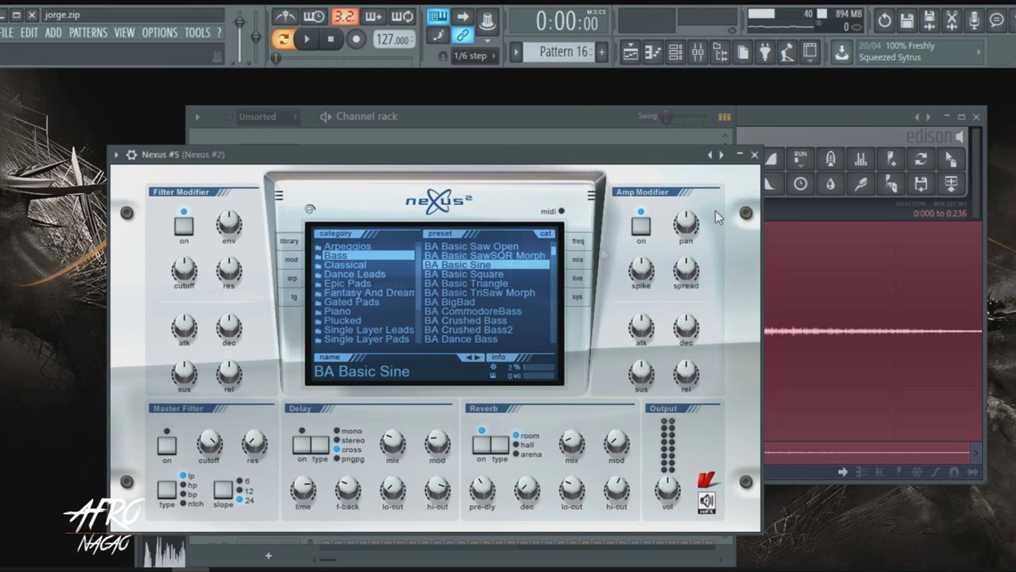
{"action": "left_click", "coordinate": [754, 155]}
Play Pattern 16 and examine the Nexus #5 notes in the piano roll.
{"action": "key", "text": "space"}
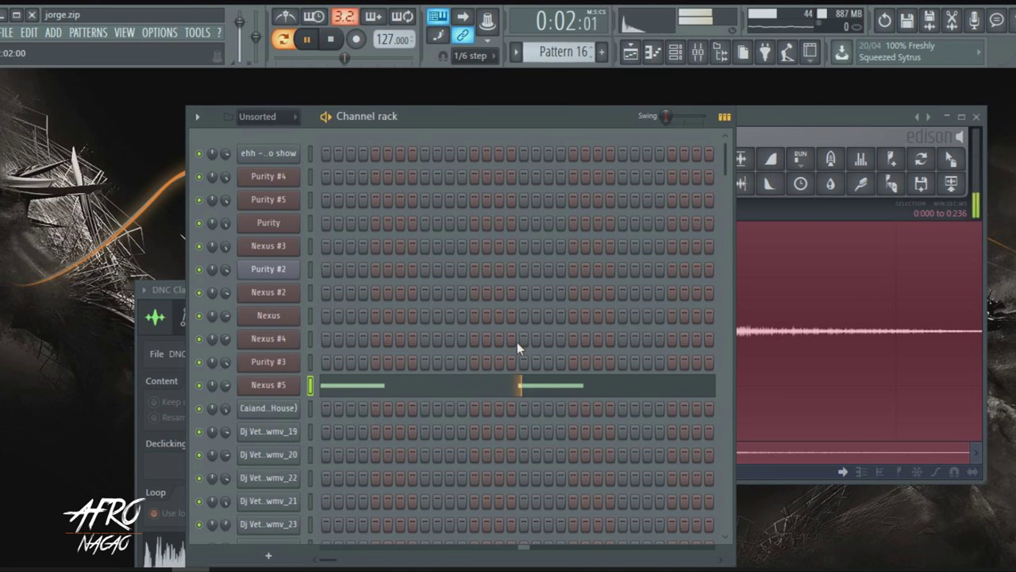
{"action": "left_click", "coordinate": [524, 386]}
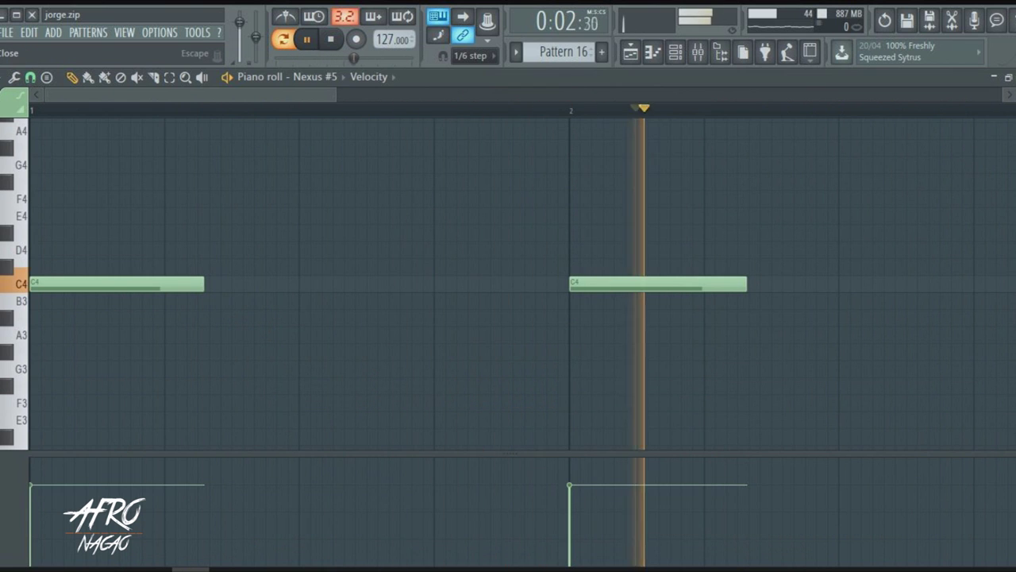
{"action": "left_click", "coordinate": [1015, 77]}
Switch to Pattern 17, stop playback, and examine and audition the Purity #4 instrument's loaded preset.
{"action": "scroll", "coordinate": [559, 54], "scroll_direction": "up", "scroll_amount": 1}
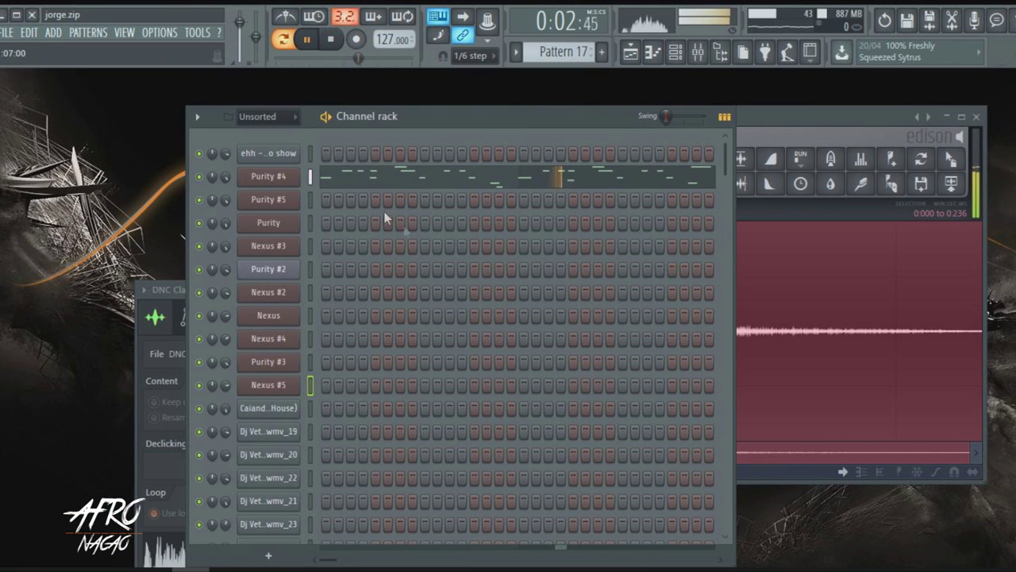
{"action": "key", "text": "space"}
{"action": "left_click", "coordinate": [282, 178]}
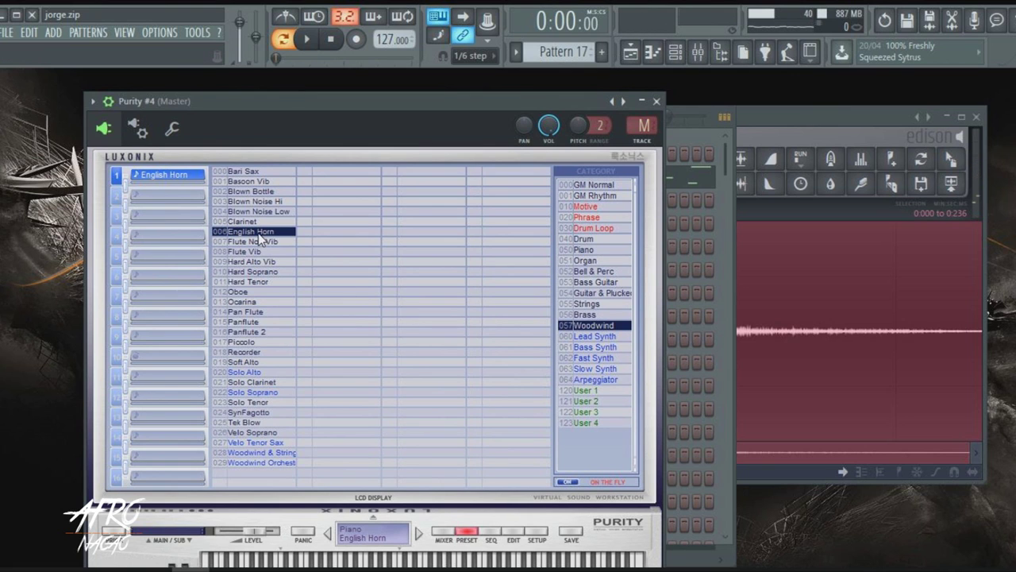
{"action": "key", "text": "g"}
{"action": "key", "text": "n"}
{"action": "key", "text": "2"}
{"action": "left_click", "coordinate": [656, 101]}
Play Pattern 17, examine the Purity #4 notes in the piano roll, and stop playback.
{"action": "key", "text": "space"}
{"action": "left_click", "coordinate": [476, 178]}
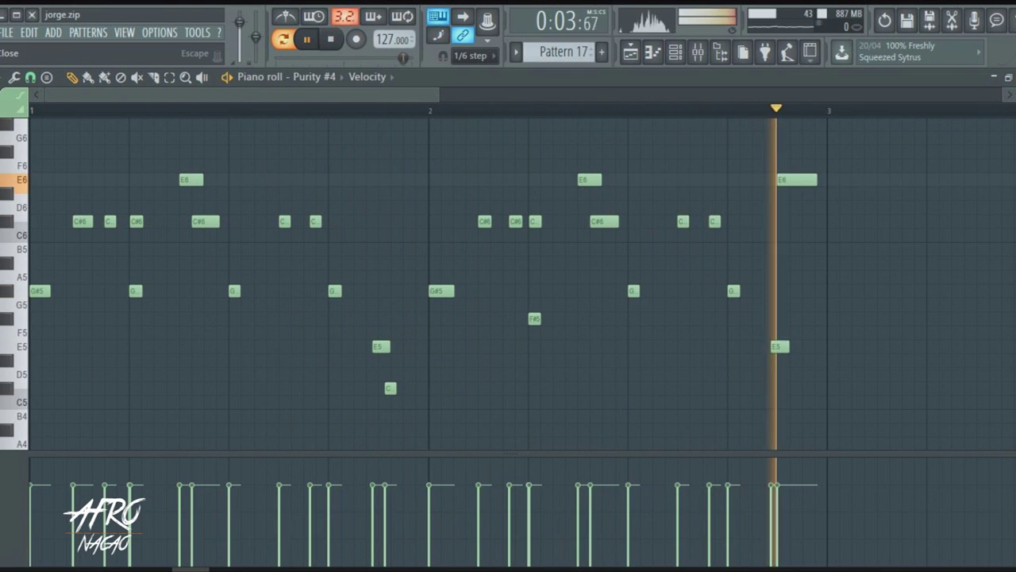
{"action": "left_click", "coordinate": [994, 80]}
{"action": "key", "text": "space"}
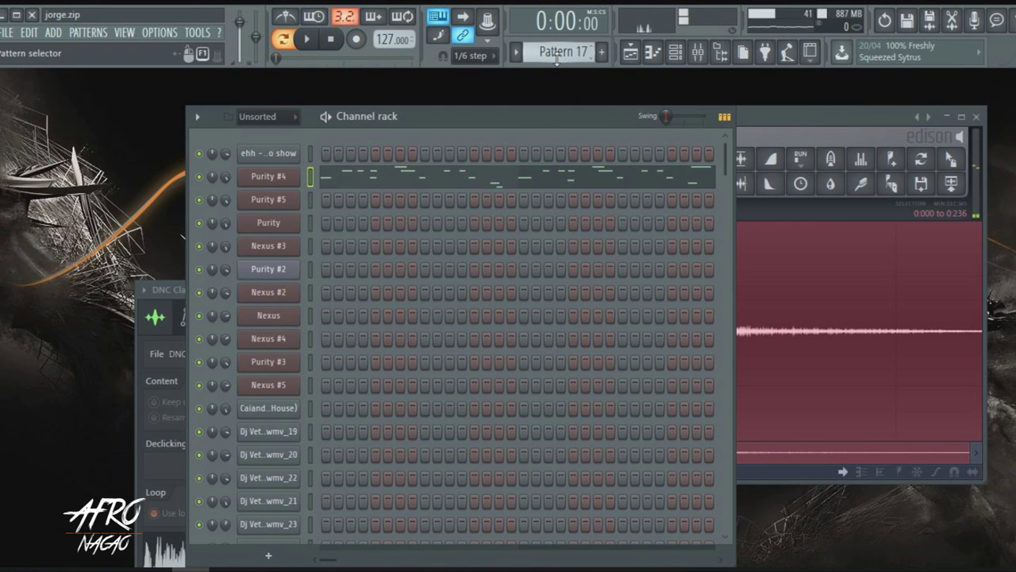
Play Pattern 18 and examine its Purity #2 notes in the piano roll.
{"action": "scroll", "coordinate": [556, 57], "scroll_direction": "down", "scroll_amount": 1}
{"action": "key", "text": "space"}
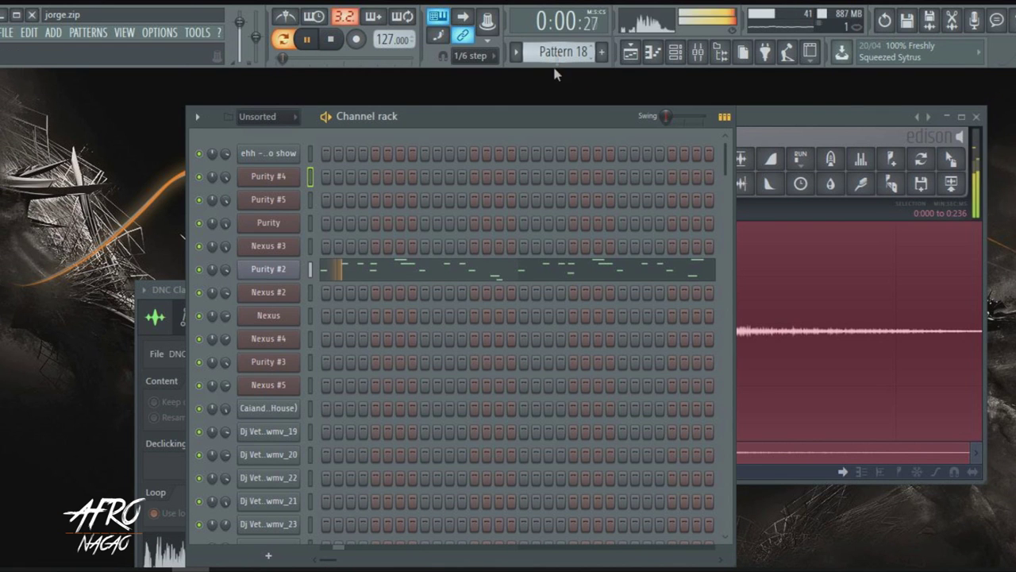
{"action": "left_click", "coordinate": [389, 274]}
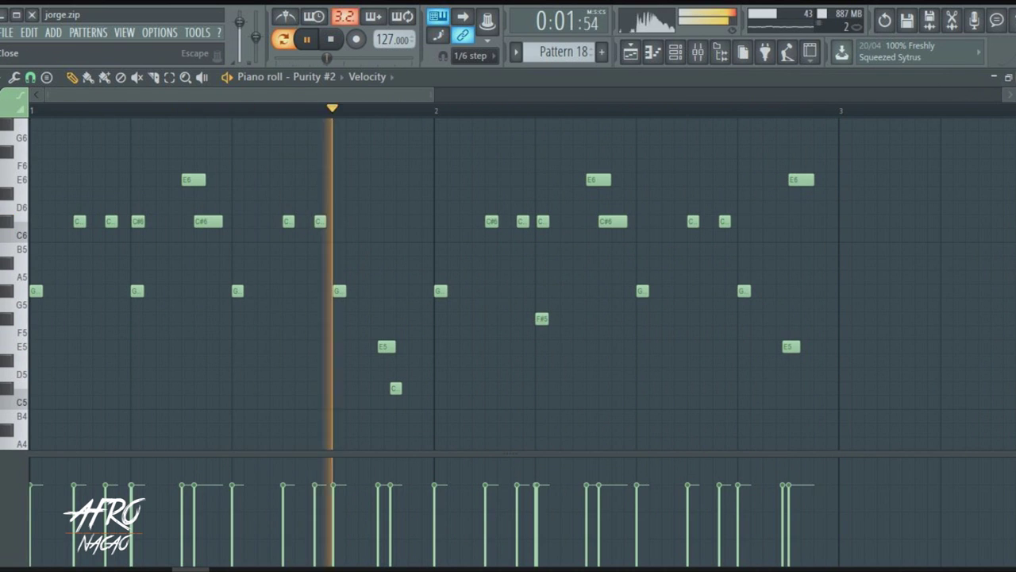
{"action": "left_click", "coordinate": [1015, 77]}
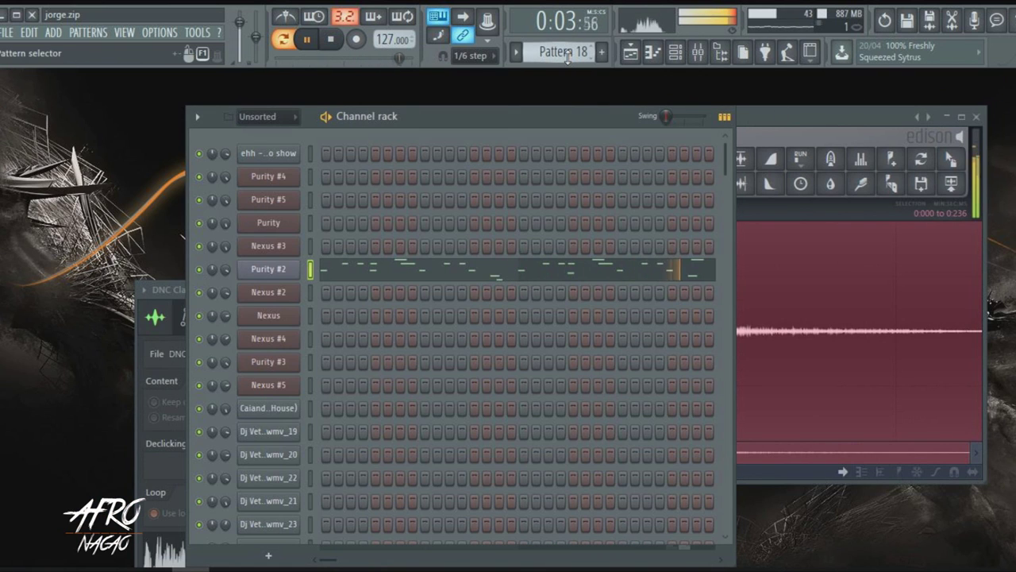
Switch to Pattern 19 and examine the Nexus #4 instrument's loaded preset during playback.
{"action": "scroll", "coordinate": [566, 57], "scroll_direction": "down", "scroll_amount": 1}
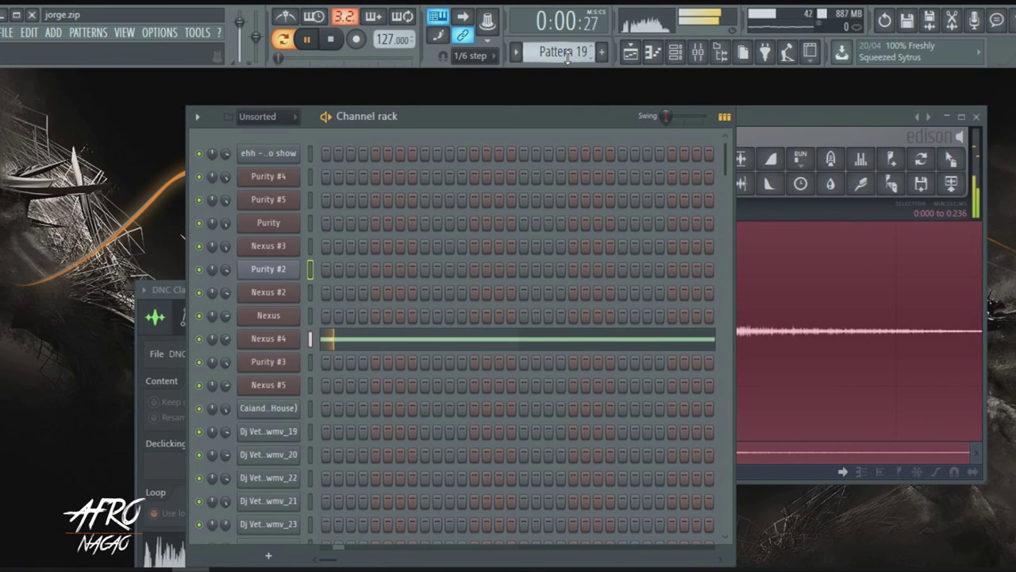
{"action": "left_click", "coordinate": [267, 344]}
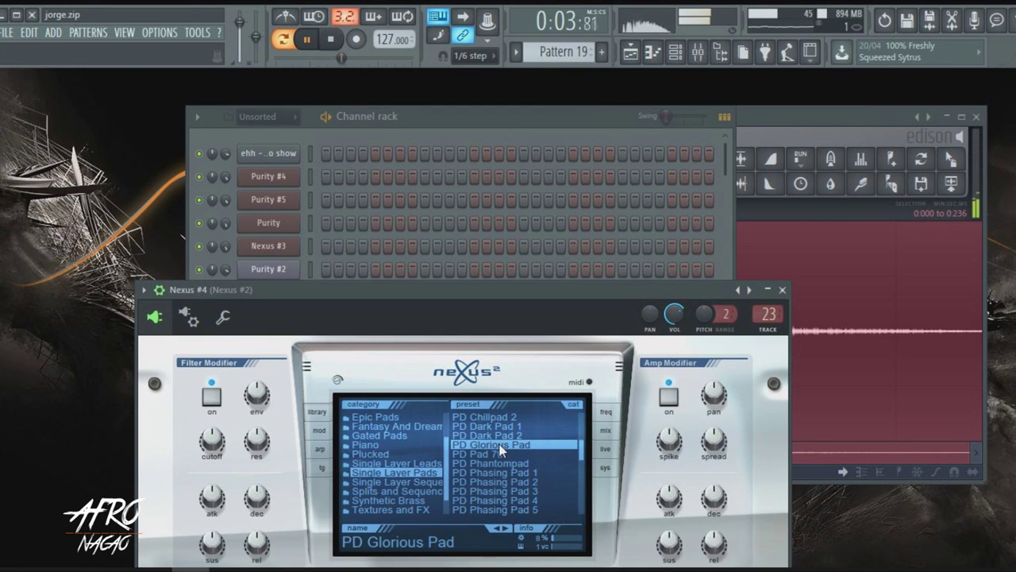
{"action": "left_click", "coordinate": [556, 116]}
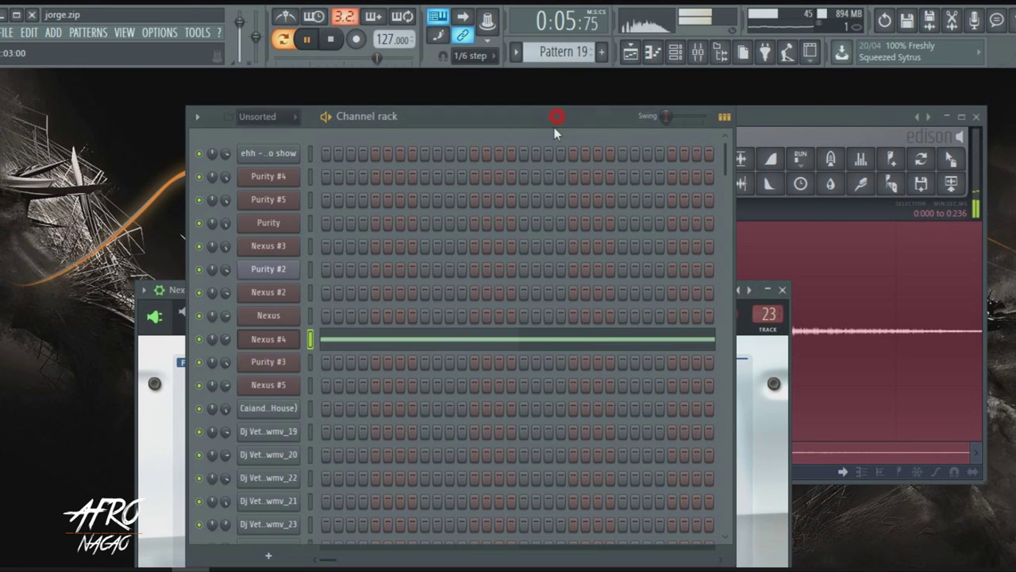
Examine the Nexus #4 note in Pattern 19's piano roll, stop playback, and return to the channel rack.
{"action": "left_click", "coordinate": [483, 350]}
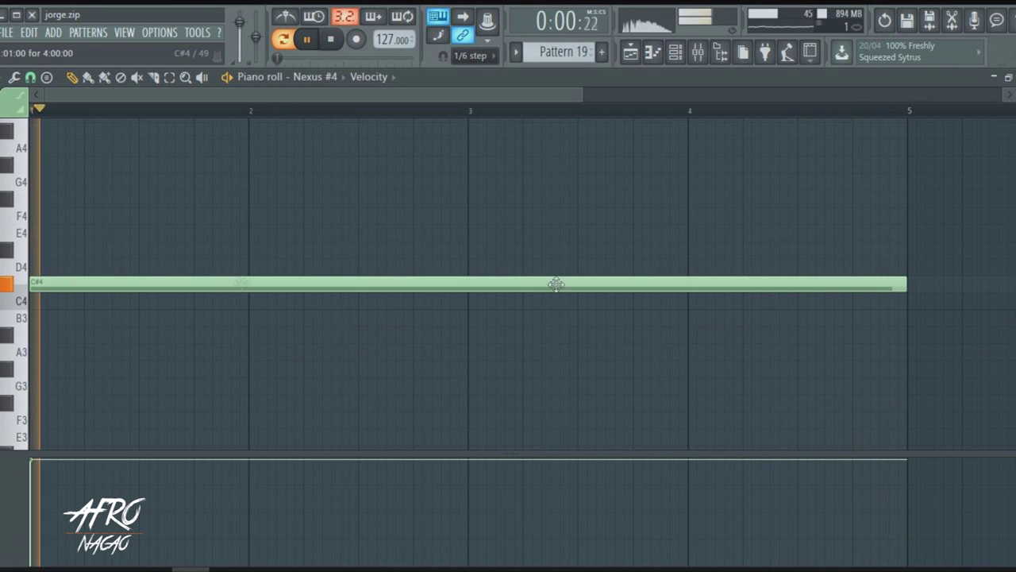
{"action": "key", "text": "space"}
{"action": "left_click", "coordinate": [32, 15]}
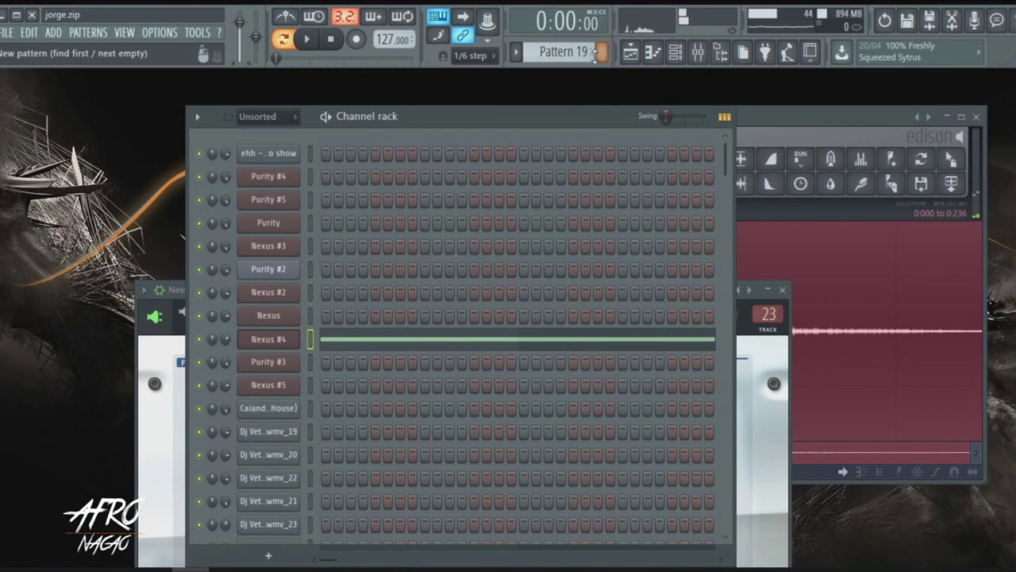
Play Pattern 20 and examine its Purity #2 notes in the piano roll.
{"action": "scroll", "coordinate": [569, 51], "scroll_direction": "down", "scroll_amount": 1}
{"action": "key", "text": "space"}
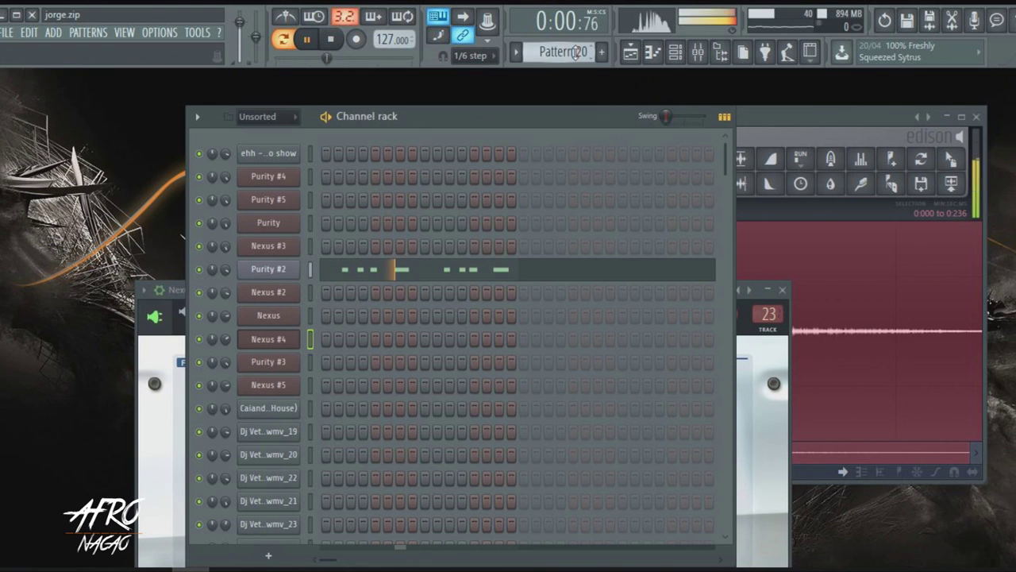
{"action": "left_click", "coordinate": [396, 268]}
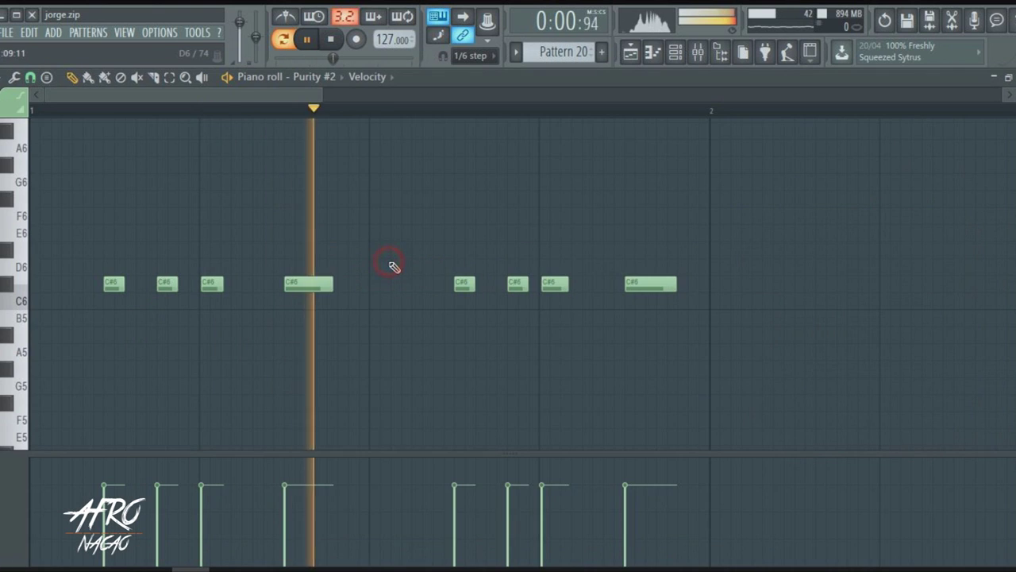
{"action": "left_click", "coordinate": [32, 15]}
Switch to Pattern 21 and examine its Purity #2 notes in the piano roll during playback.
{"action": "scroll", "coordinate": [581, 52], "scroll_direction": "down", "scroll_amount": 1}
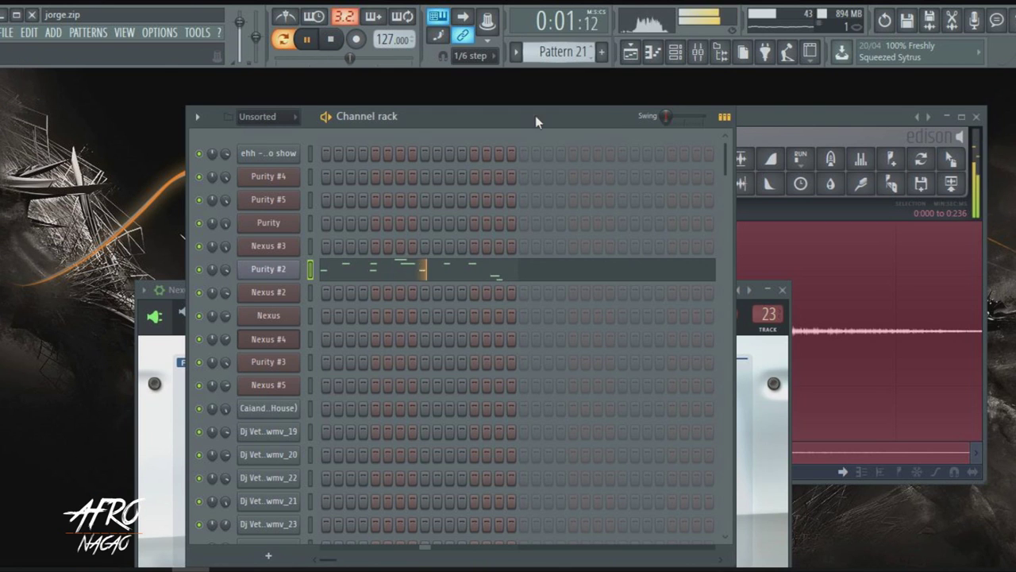
{"action": "left_click", "coordinate": [426, 274]}
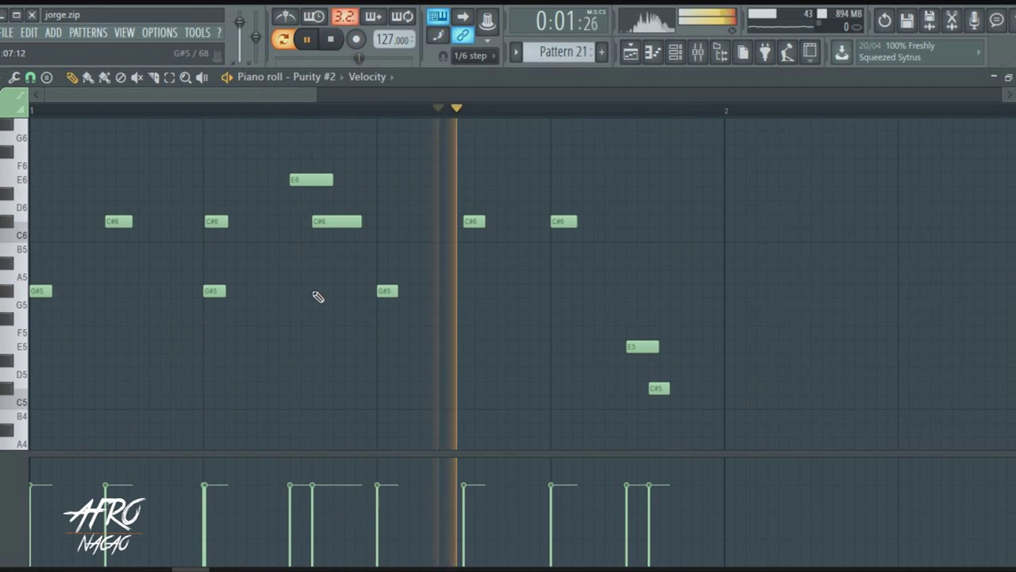
{"action": "scroll", "coordinate": [204, 113], "scroll_direction": "up", "scroll_amount": 4}
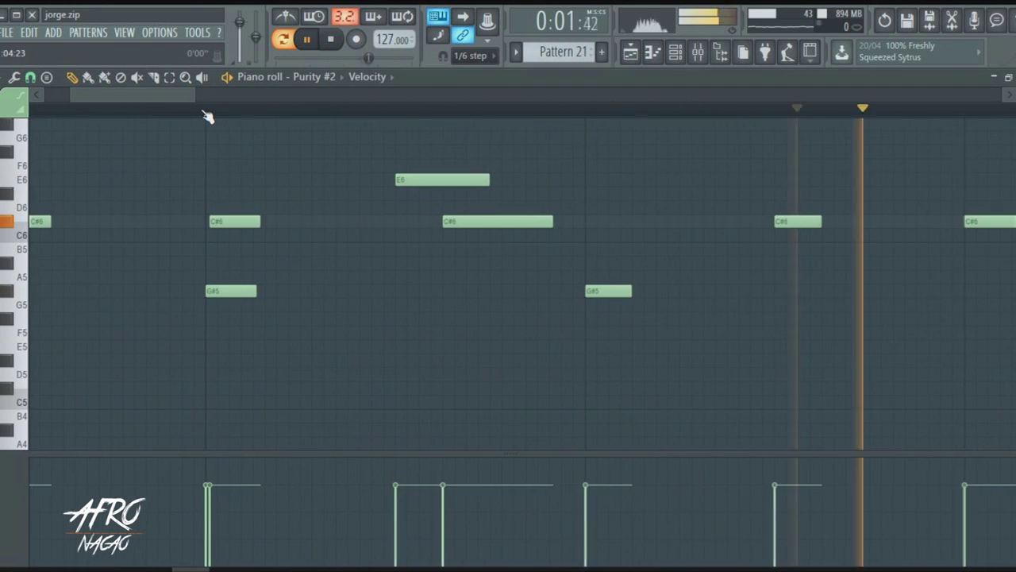
{"action": "scroll", "coordinate": [204, 112], "scroll_direction": "down", "scroll_amount": 1}
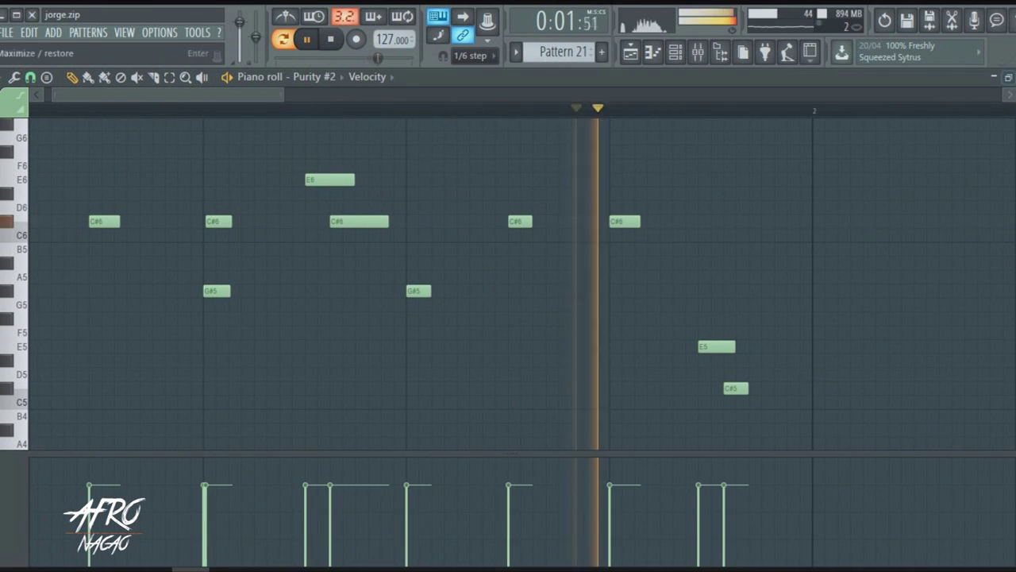
{"action": "left_click", "coordinate": [1014, 78]}
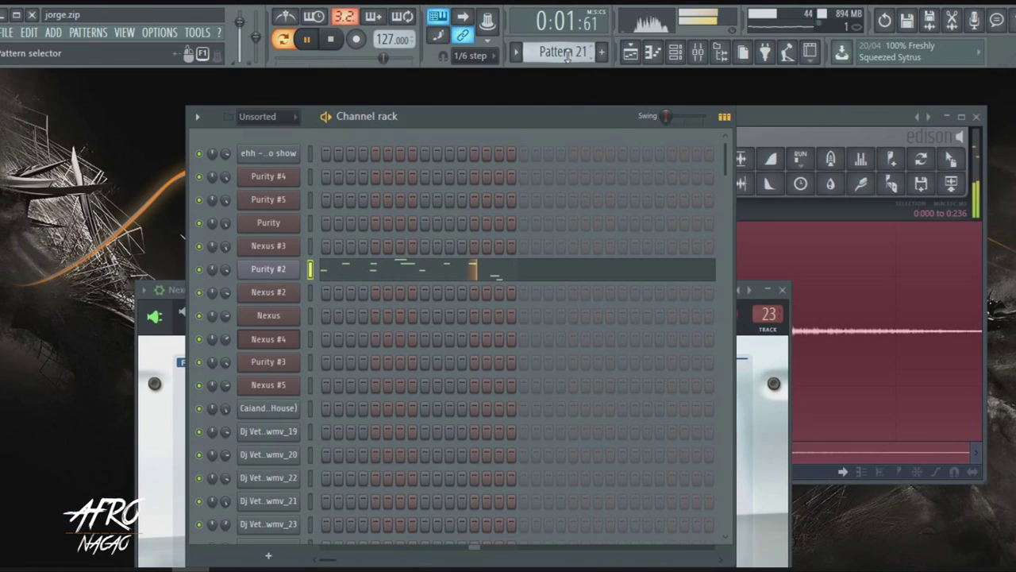
Switch to Pattern 22, examine and audition the reversed "ehh - preto show" sample, and replay the pattern.
{"action": "scroll", "coordinate": [565, 54], "scroll_direction": "down", "scroll_amount": 1}
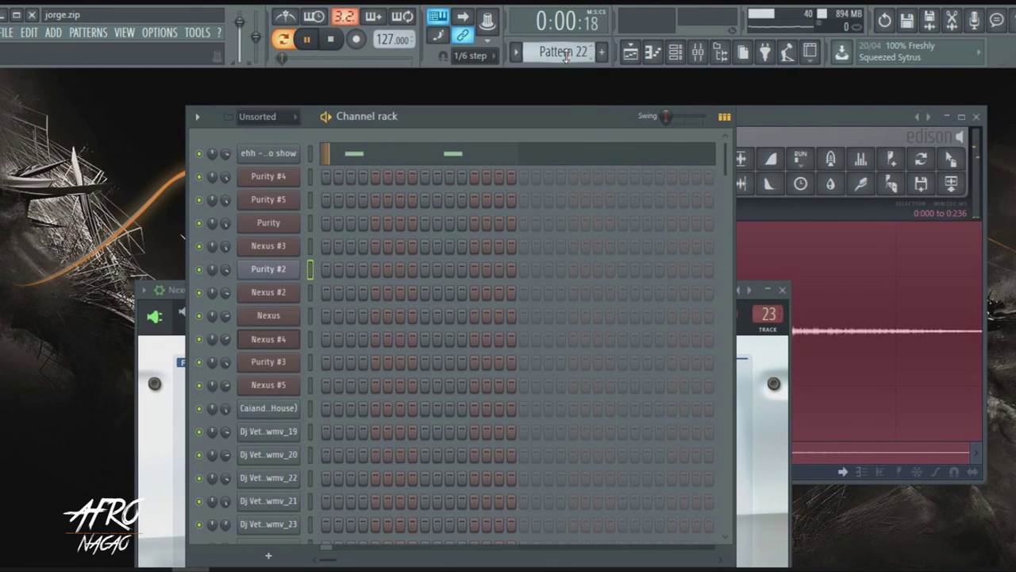
{"action": "key", "text": "space"}
{"action": "left_click", "coordinate": [270, 154]}
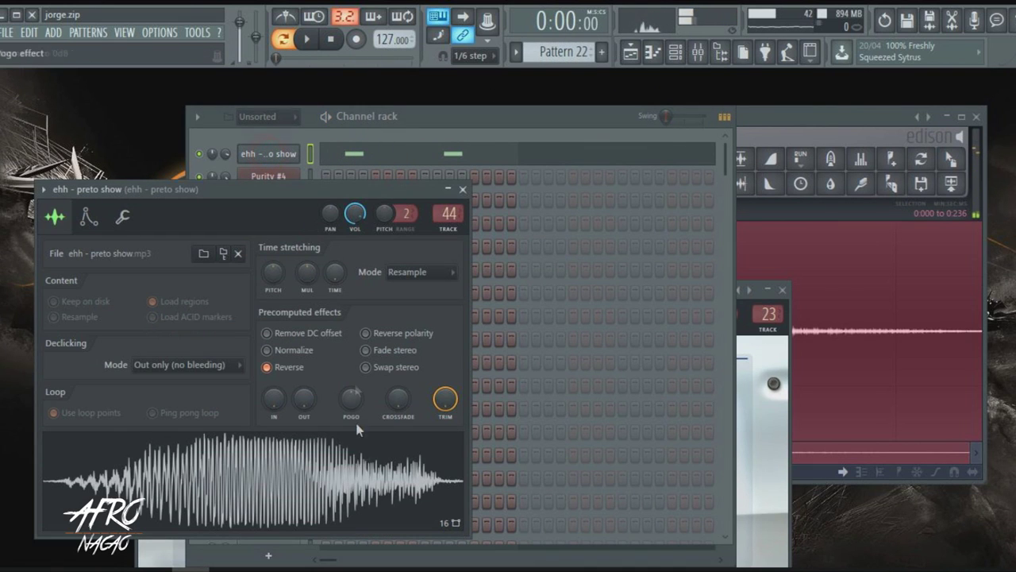
{"action": "left_click", "coordinate": [355, 440]}
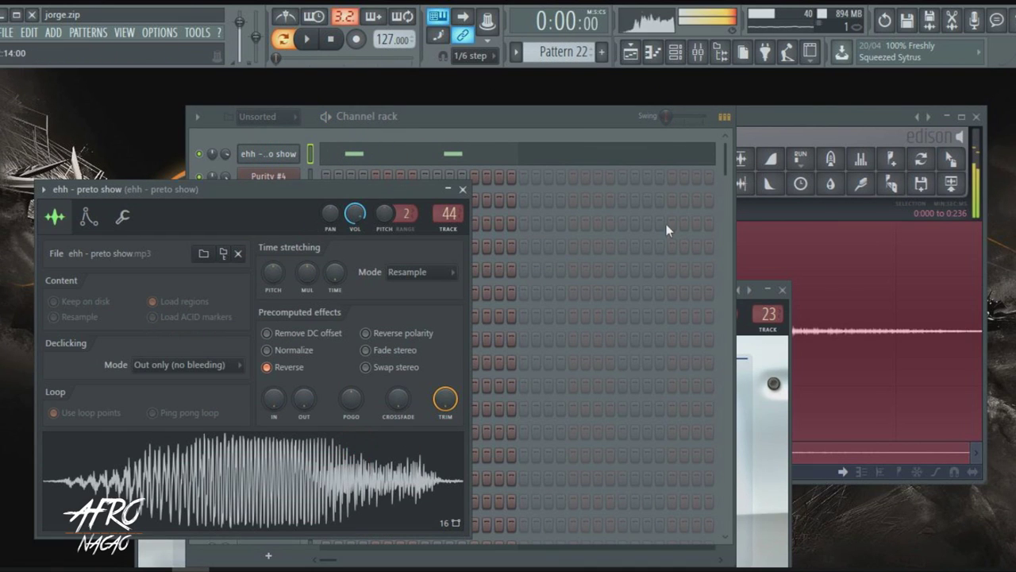
{"action": "left_click", "coordinate": [576, 122]}
{"action": "key", "text": "space"}
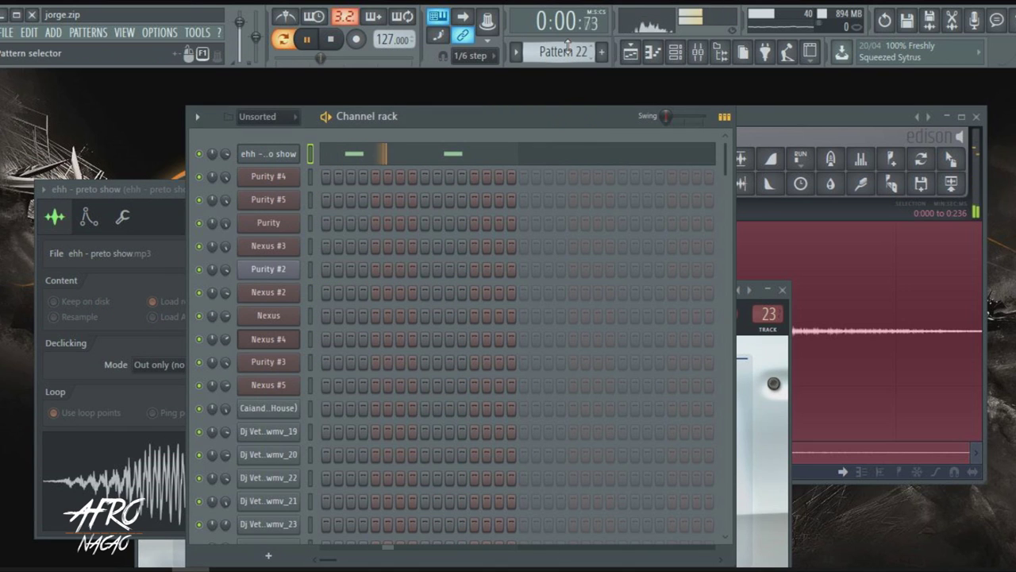
Check the pattern list for any patterns beyond Pattern 22 and stop playback.
{"action": "left_click", "coordinate": [568, 46]}
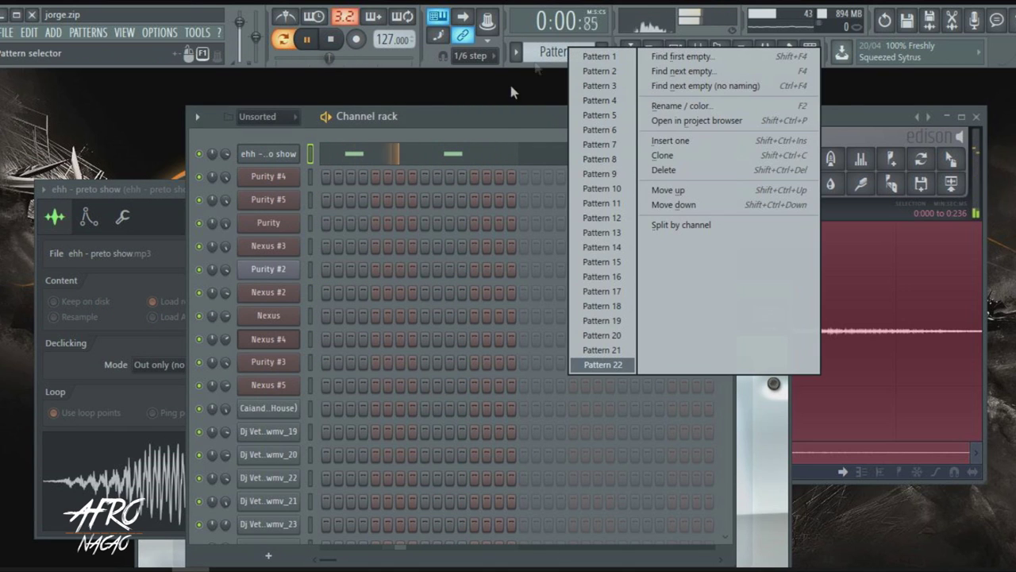
{"action": "left_click", "coordinate": [506, 120]}
{"action": "scroll", "coordinate": [567, 46], "scroll_direction": "up", "scroll_amount": 1}
{"action": "scroll", "coordinate": [567, 46], "scroll_direction": "down", "scroll_amount": 1}
{"action": "key", "text": "space"}
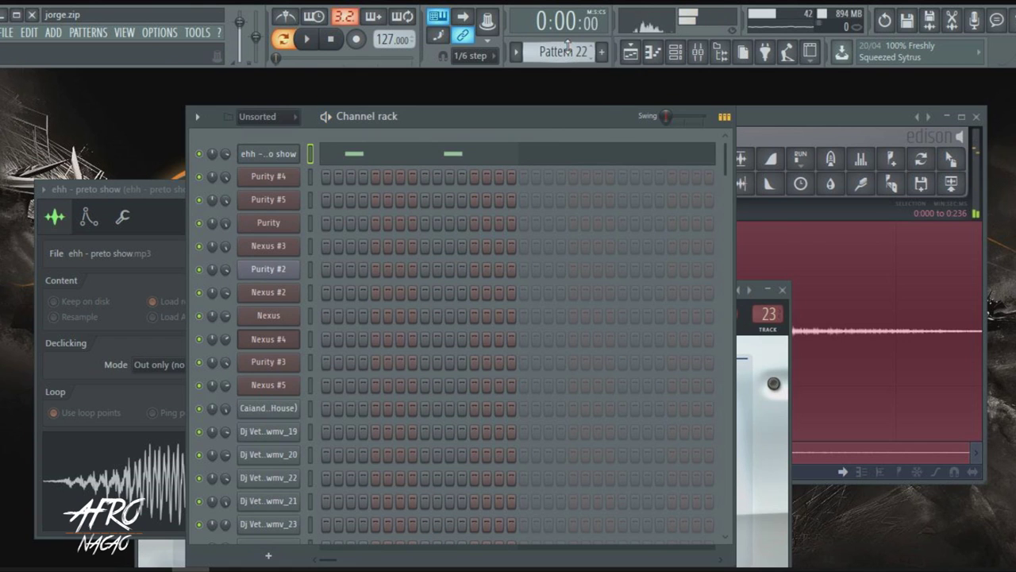
Show the playlist and examine the sample settings of the African Tanzania Vocals Music_12 clip, auditioning its waveform.
{"action": "left_click", "coordinate": [629, 51]}
{"action": "scroll", "coordinate": [328, 267], "scroll_direction": "up", "scroll_amount": 5}
{"action": "scroll", "coordinate": [257, 242], "scroll_direction": "up", "scroll_amount": 2}
{"action": "double_click", "coordinate": [195, 186]}
{"action": "left_click", "coordinate": [349, 545]}
{"action": "left_click_drag", "start_coordinate": [451, 295], "coordinate": [813, 176]}
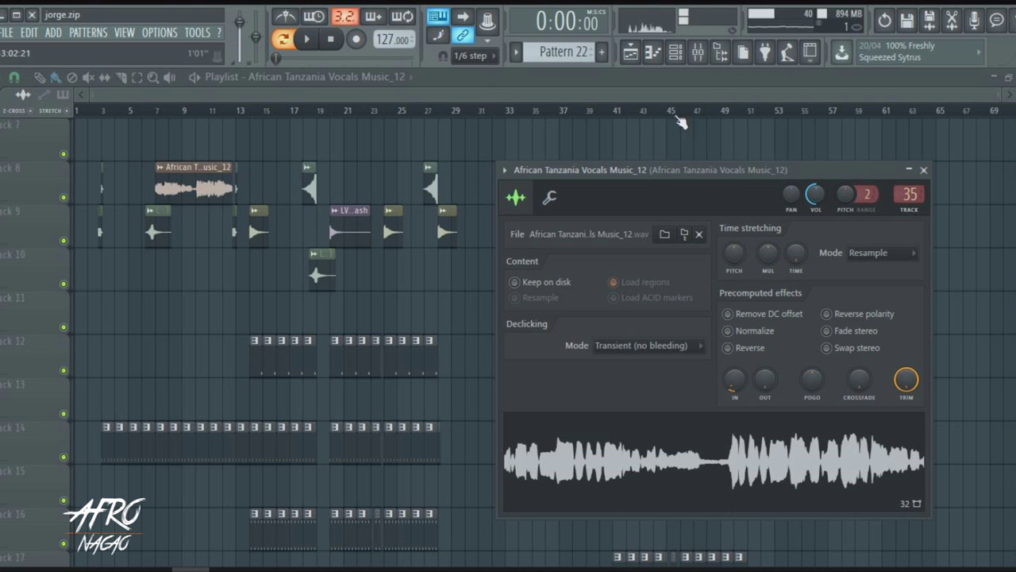
Check the audio clip channels in the channel rack and examine the sample settings of the playlist's Track 5 clip.
{"action": "left_click", "coordinate": [679, 59]}
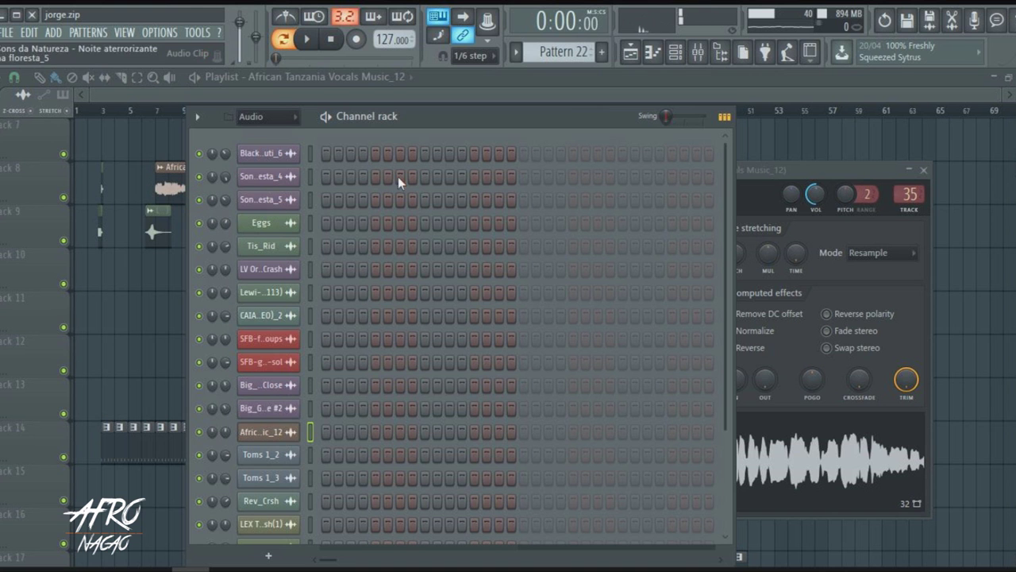
{"action": "left_click", "coordinate": [567, 105]}
{"action": "scroll", "coordinate": [281, 323], "scroll_direction": "up", "scroll_amount": 3}
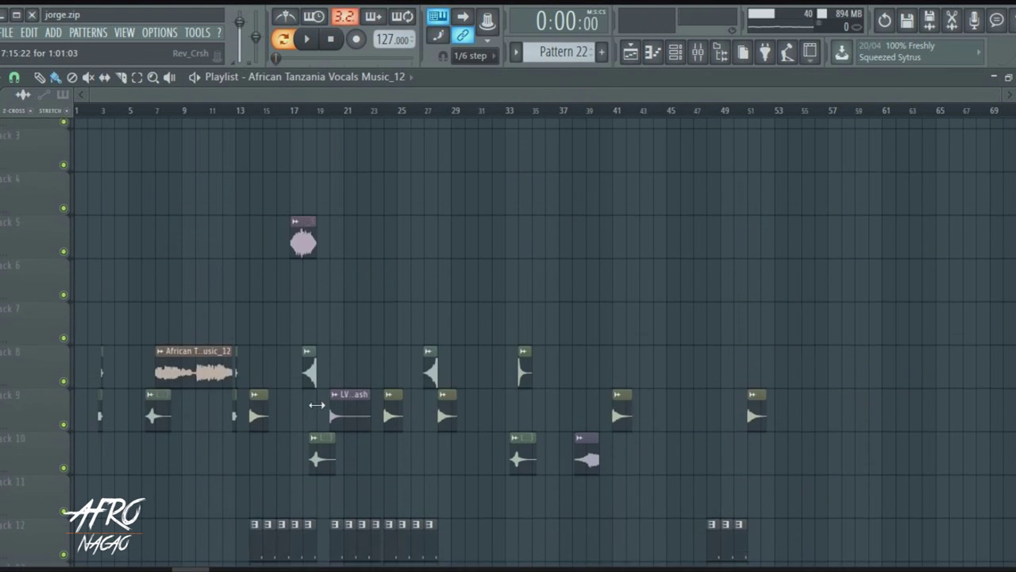
{"action": "double_click", "coordinate": [303, 190]}
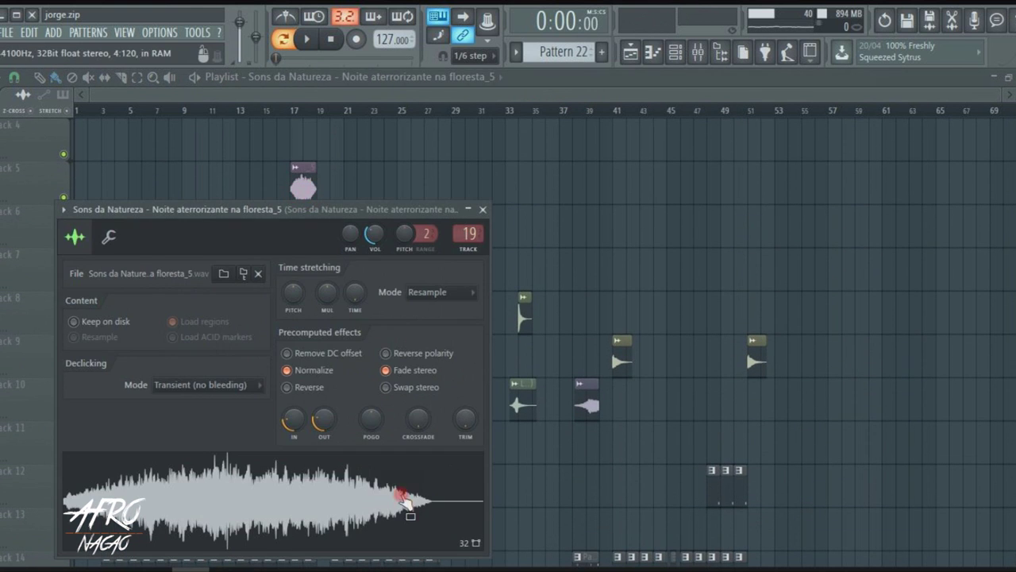
Examine the sample settings of the Tis_Rid sample, auditioning its waveform, and of the Lewi-V Sound (113) clip on Track 9.
{"action": "left_click", "coordinate": [461, 96]}
{"action": "scroll", "coordinate": [332, 283], "scroll_direction": "up", "scroll_amount": 3}
{"action": "scroll", "coordinate": [302, 333], "scroll_direction": "down", "scroll_amount": 5}
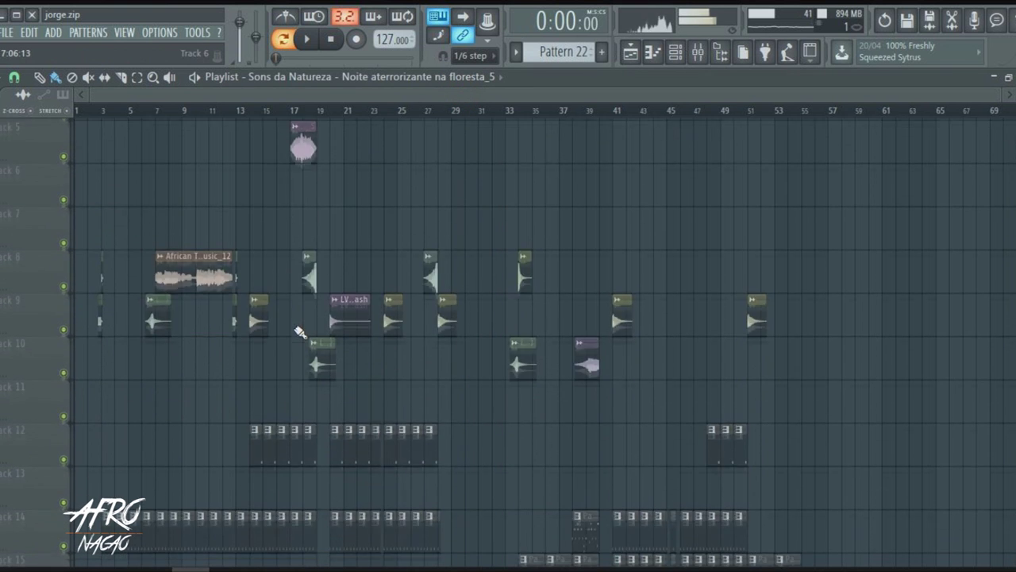
{"action": "scroll", "coordinate": [235, 238], "scroll_direction": "down", "scroll_amount": 2}
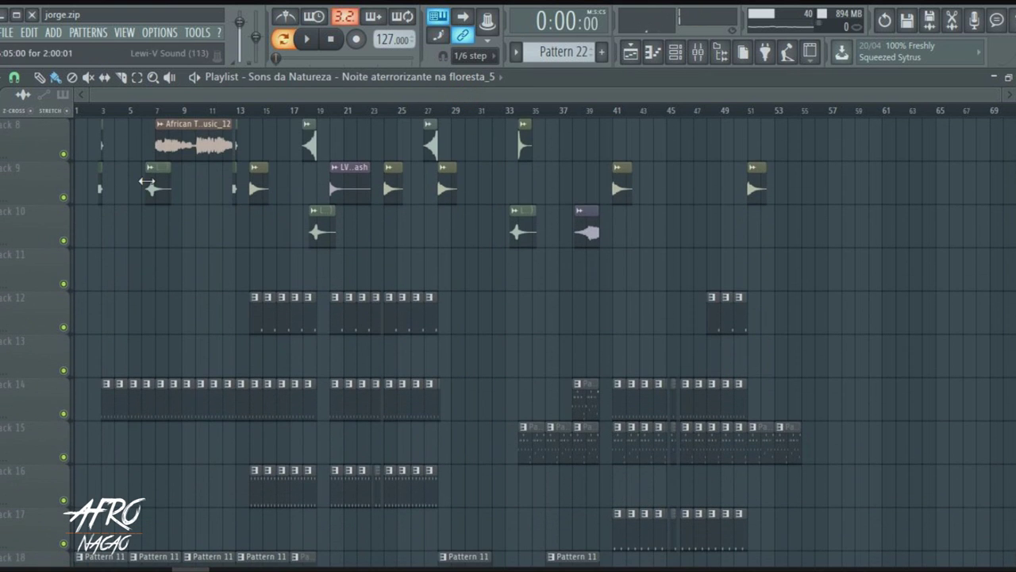
{"action": "left_click", "coordinate": [338, 530]}
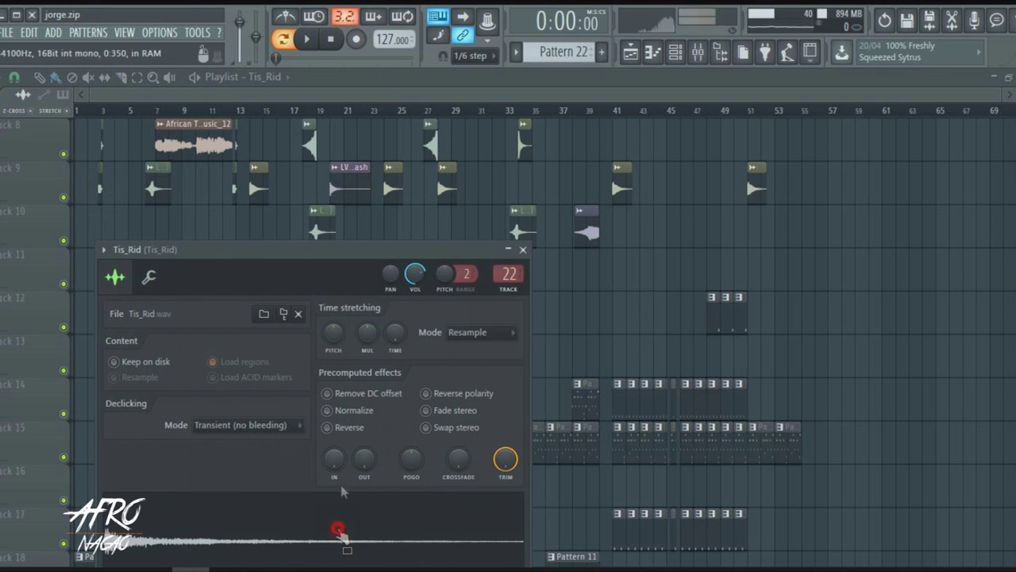
{"action": "left_click", "coordinate": [163, 189]}
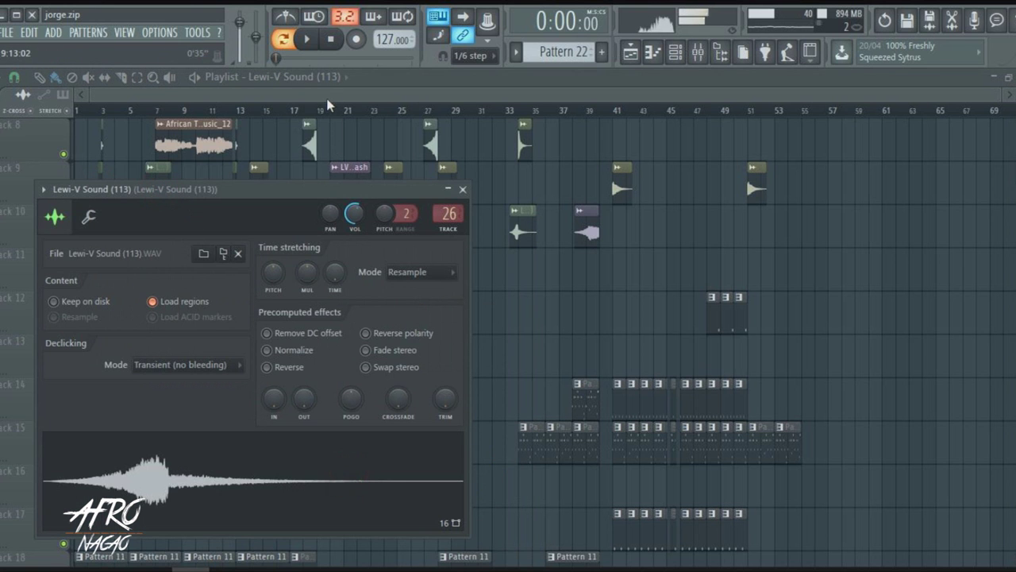
Examine the sample settings of the LV Orch Crash clip and the TransFx (Sizzle) clip in the playlist.
{"action": "left_click", "coordinate": [328, 95]}
{"action": "left_click", "coordinate": [342, 182]}
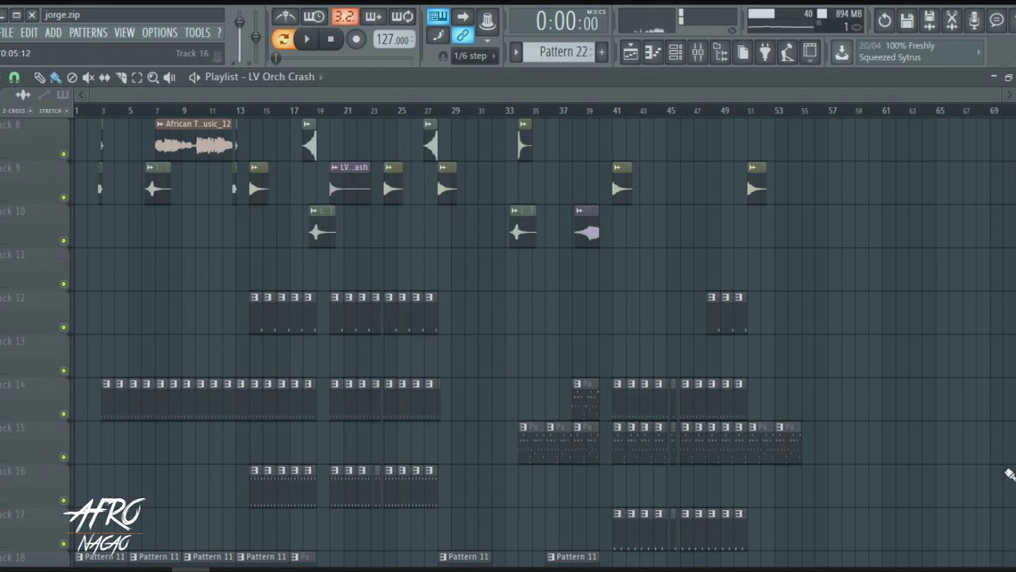
{"action": "left_click", "coordinate": [593, 245]}
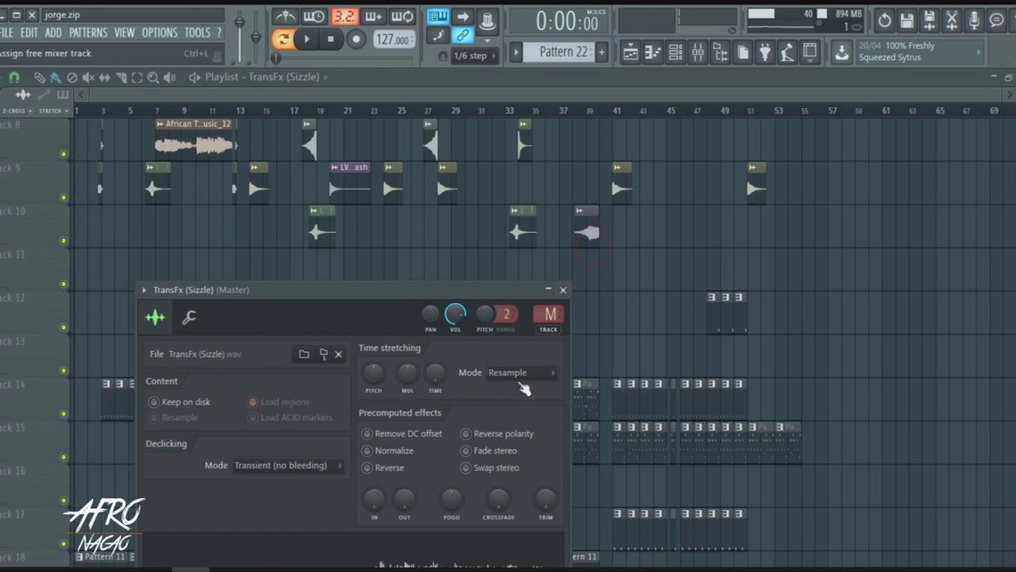
{"action": "left_click", "coordinate": [556, 93]}
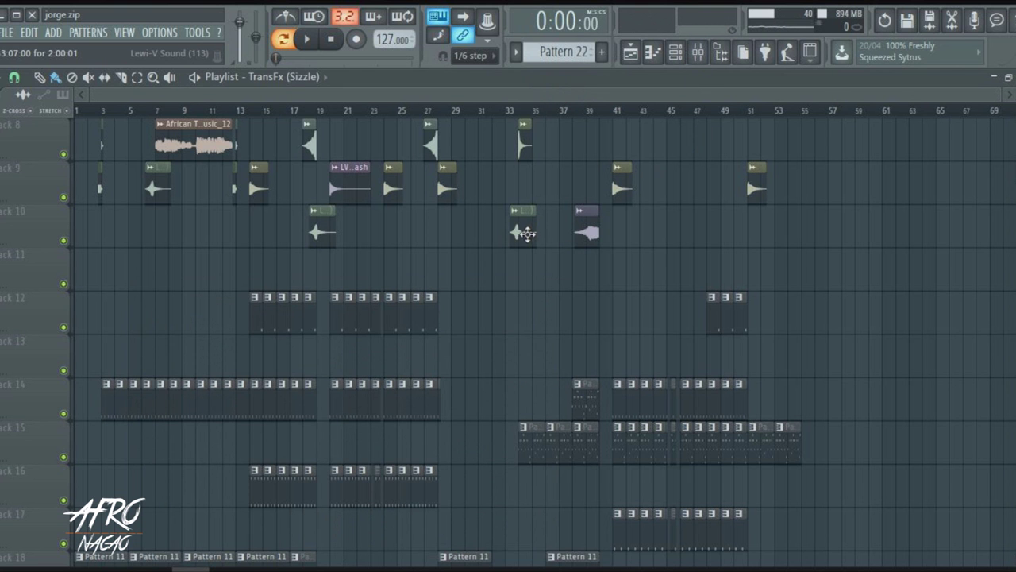
Play the whole arrangement from bar 1 and look over the pattern clips on the playlist tracks.
{"action": "scroll", "coordinate": [517, 289], "scroll_direction": "down", "scroll_amount": 8}
{"action": "scroll", "coordinate": [388, 313], "scroll_direction": "down", "scroll_amount": 4}
{"action": "scroll", "coordinate": [317, 317], "scroll_direction": "up", "scroll_amount": 8}
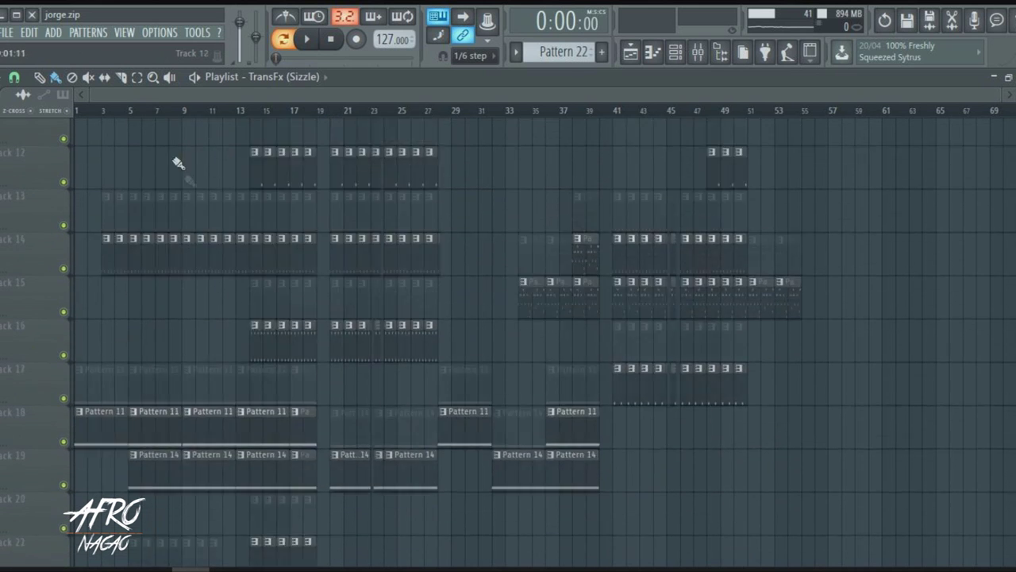
{"action": "scroll", "coordinate": [178, 161], "scroll_direction": "up", "scroll_amount": 3}
{"action": "scroll", "coordinate": [102, 345], "scroll_direction": "down", "scroll_amount": 3}
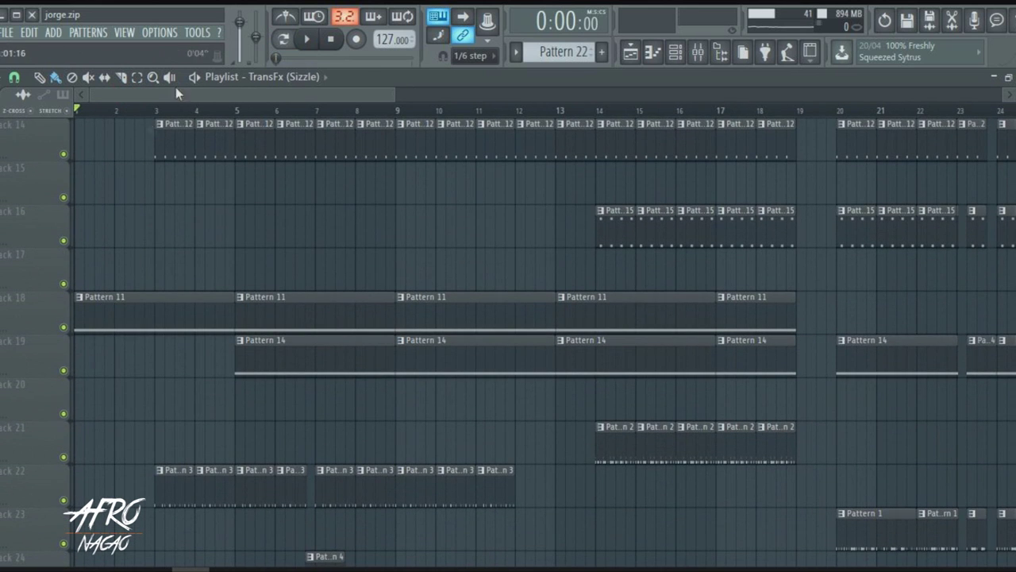
{"action": "scroll", "coordinate": [211, 211], "scroll_direction": "up", "scroll_amount": 2}
{"action": "scroll", "coordinate": [199, 209], "scroll_direction": "down", "scroll_amount": 8}
{"action": "scroll", "coordinate": [214, 228], "scroll_direction": "up", "scroll_amount": 1}
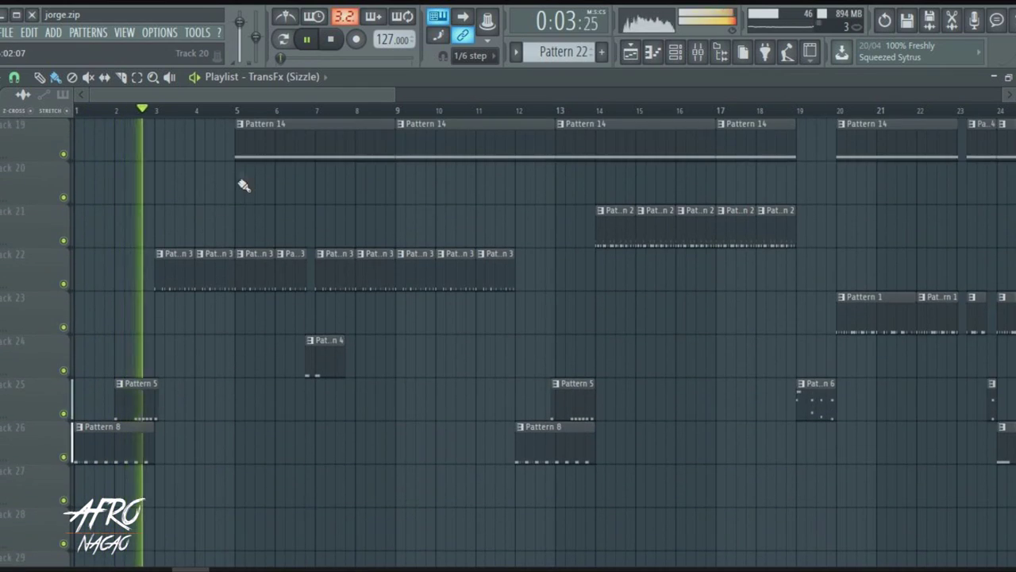
{"action": "scroll", "coordinate": [242, 159], "scroll_direction": "up", "scroll_amount": 3}
{"action": "scroll", "coordinate": [240, 116], "scroll_direction": "down", "scroll_amount": 3}
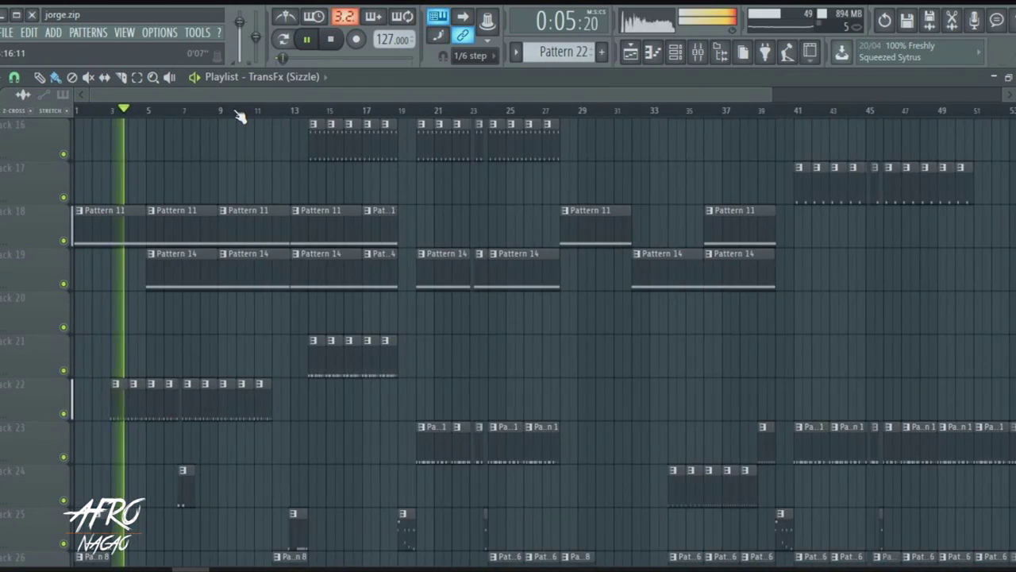
{"action": "scroll", "coordinate": [239, 115], "scroll_direction": "up", "scroll_amount": 3}
{"action": "scroll", "coordinate": [240, 116], "scroll_direction": "down", "scroll_amount": 3}
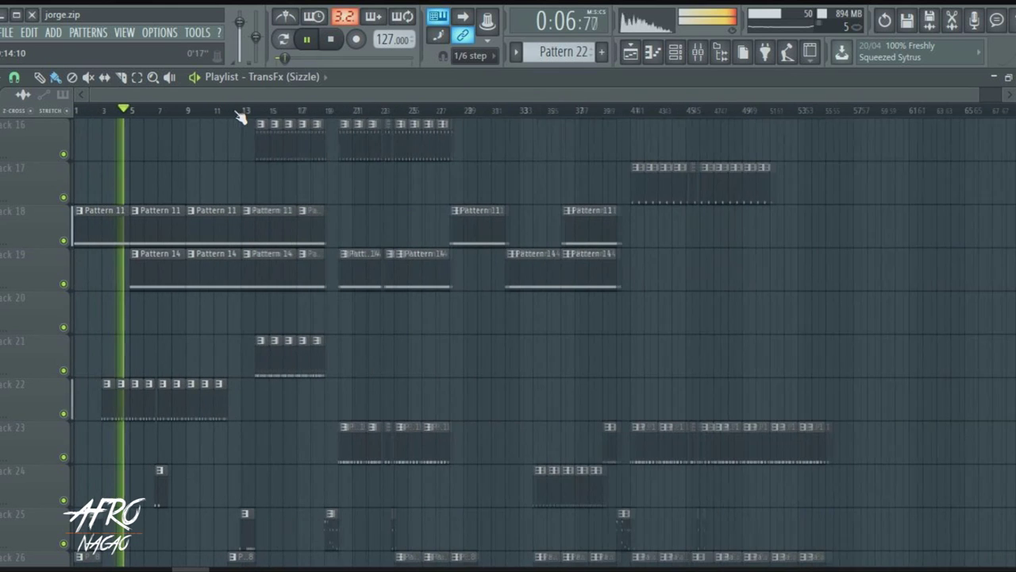
Examine the Caianda-Drop It(Afro-House) notes of the Track 22 pattern in the piano roll, then return to the playlist's audio clips.
{"action": "double_click", "coordinate": [113, 406]}
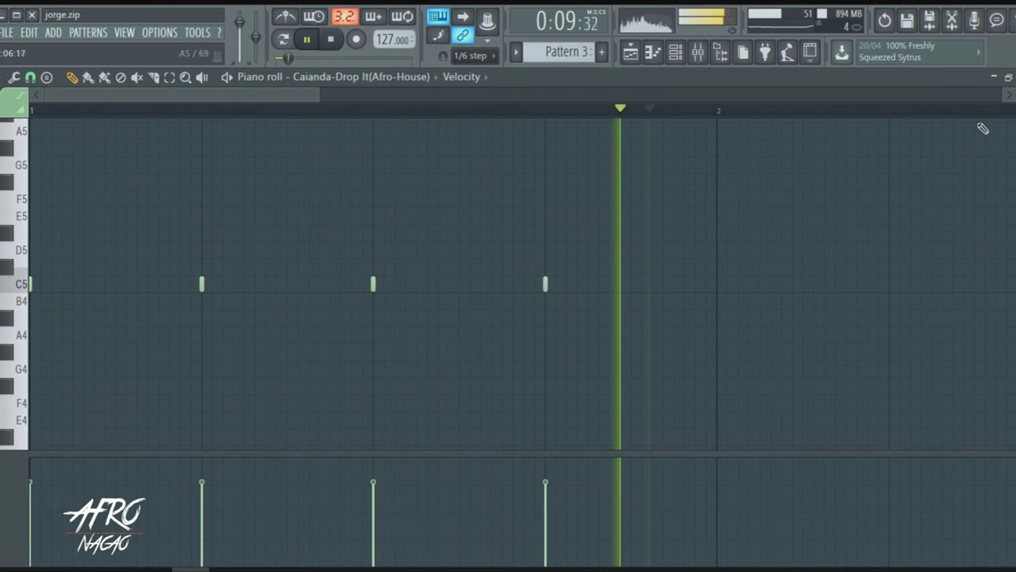
{"action": "left_click", "coordinate": [1015, 77]}
{"action": "left_click_drag", "start_coordinate": [594, 117], "coordinate": [930, 154]}
{"action": "left_click", "coordinate": [628, 103]}
{"action": "scroll", "coordinate": [401, 200], "scroll_direction": "up", "scroll_amount": 5}
{"action": "scroll", "coordinate": [377, 222], "scroll_direction": "up", "scroll_amount": 5}
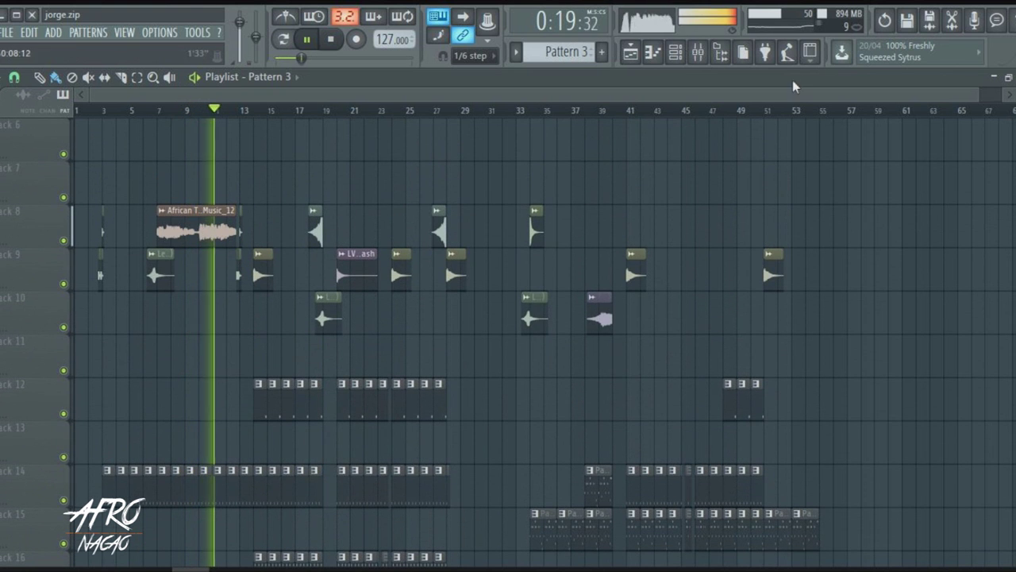
Show the mixer, open the Fruity Multiband Compressor on the Master track and load its General purpose 2 preset.
{"action": "left_click", "coordinate": [697, 51]}
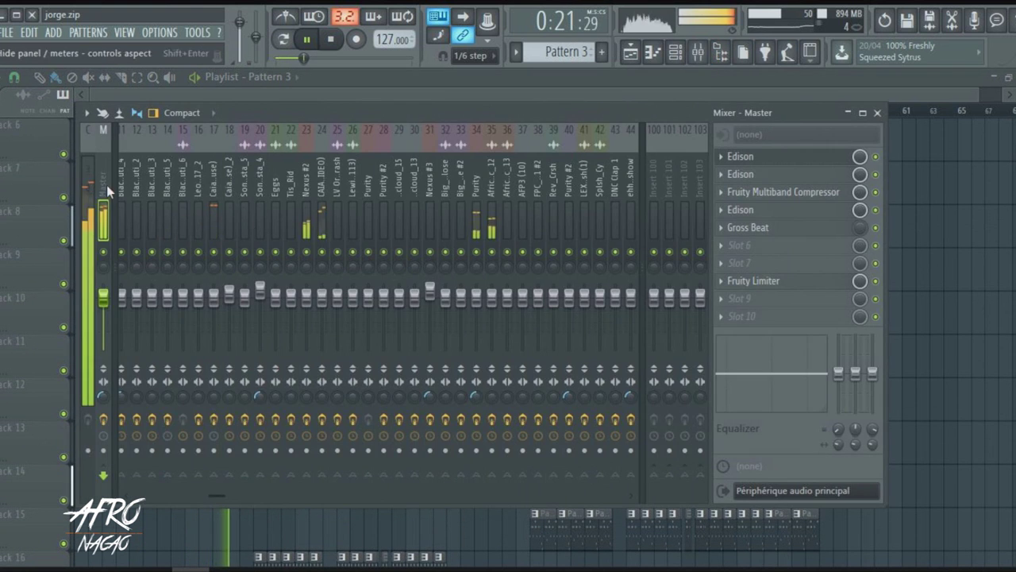
{"action": "left_click_drag", "start_coordinate": [288, 111], "coordinate": [278, 400]}
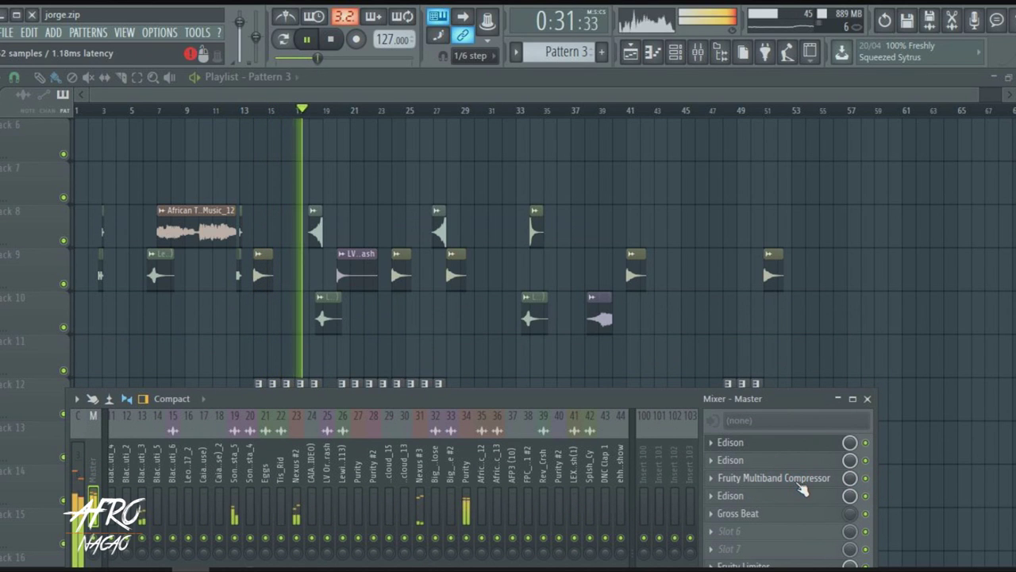
{"action": "left_click", "coordinate": [800, 483]}
{"action": "left_click_drag", "start_coordinate": [524, 234], "coordinate": [524, 292]}
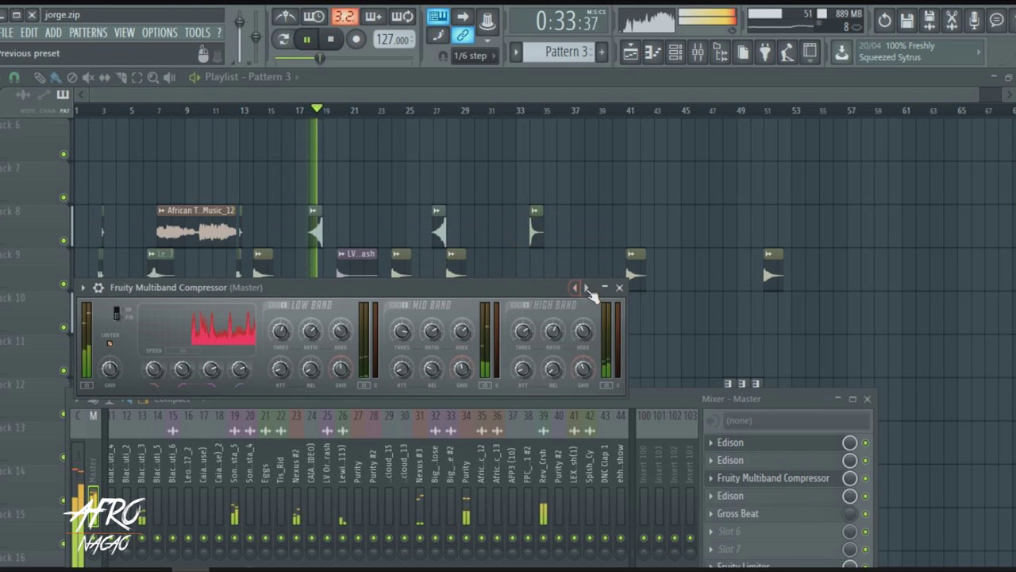
{"action": "left_click", "coordinate": [588, 287]}
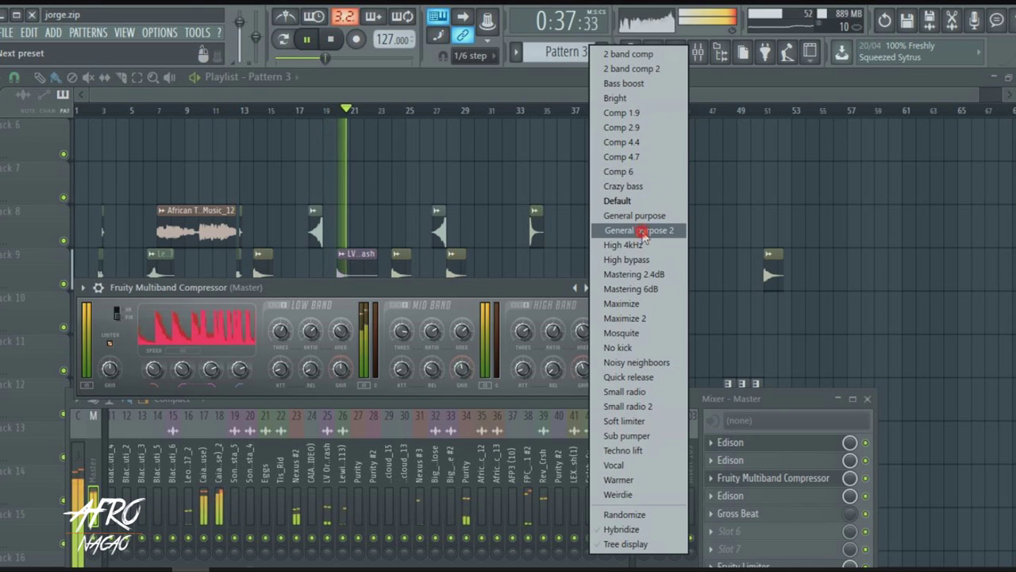
{"action": "left_click", "coordinate": [640, 230]}
Bypass and re-enable the Master's Fruity Multiband Compressor to compare the sound, then close the compressor and the mixer.
{"action": "left_click", "coordinate": [866, 479]}
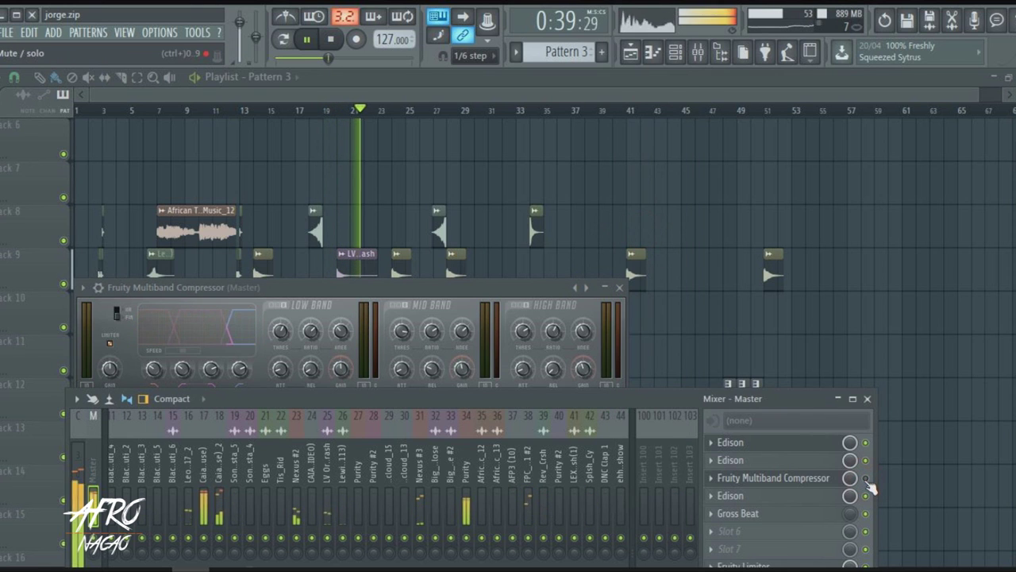
{"action": "left_click", "coordinate": [867, 479]}
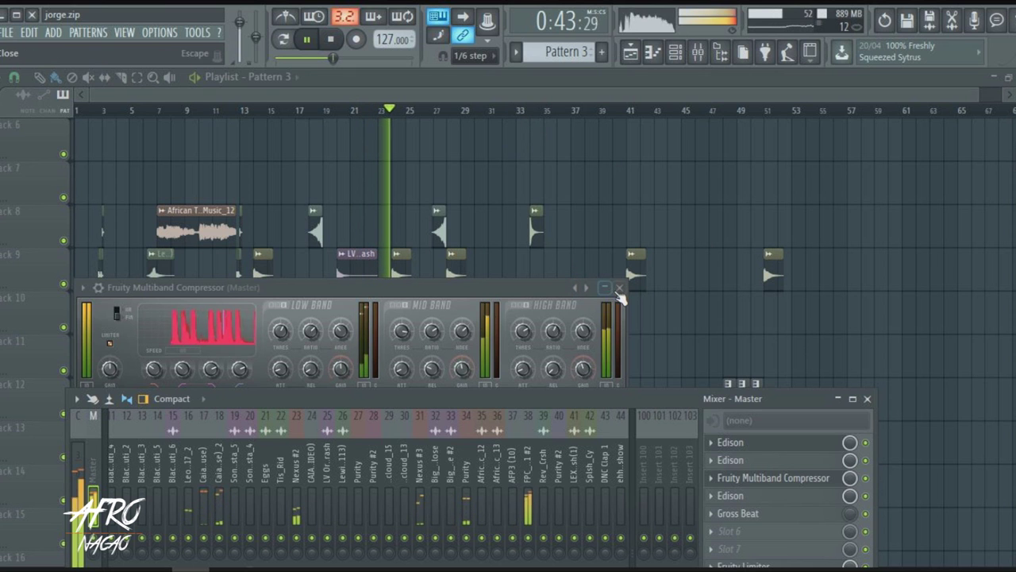
{"action": "left_click", "coordinate": [619, 289]}
{"action": "left_click_drag", "start_coordinate": [692, 407], "coordinate": [763, 426]}
{"action": "key", "text": "F9"}
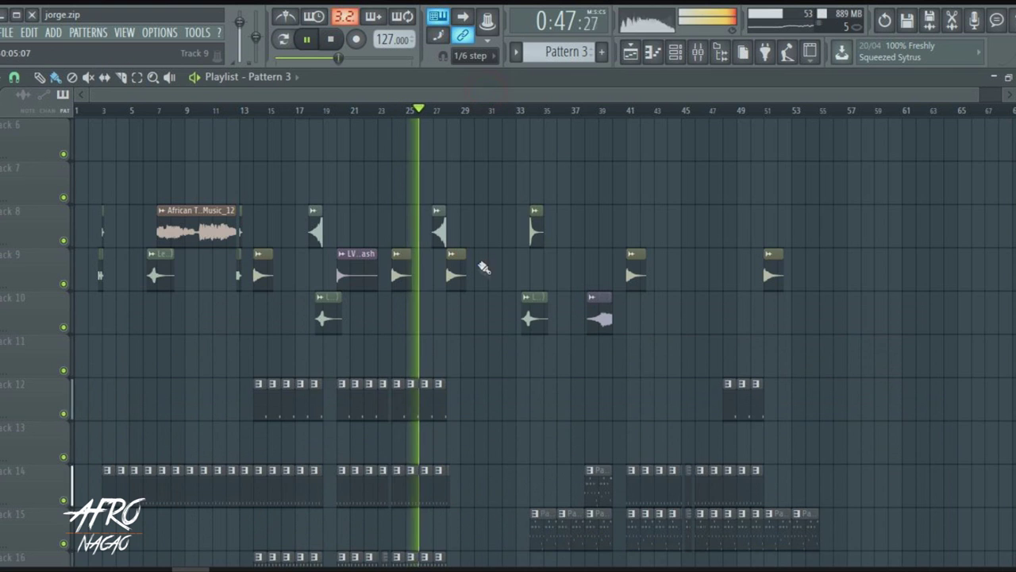
Check which channels Pattern 11 and Pattern 14 use in the channel rack, then close the rack.
{"action": "scroll", "coordinate": [481, 267], "scroll_direction": "down", "scroll_amount": 5}
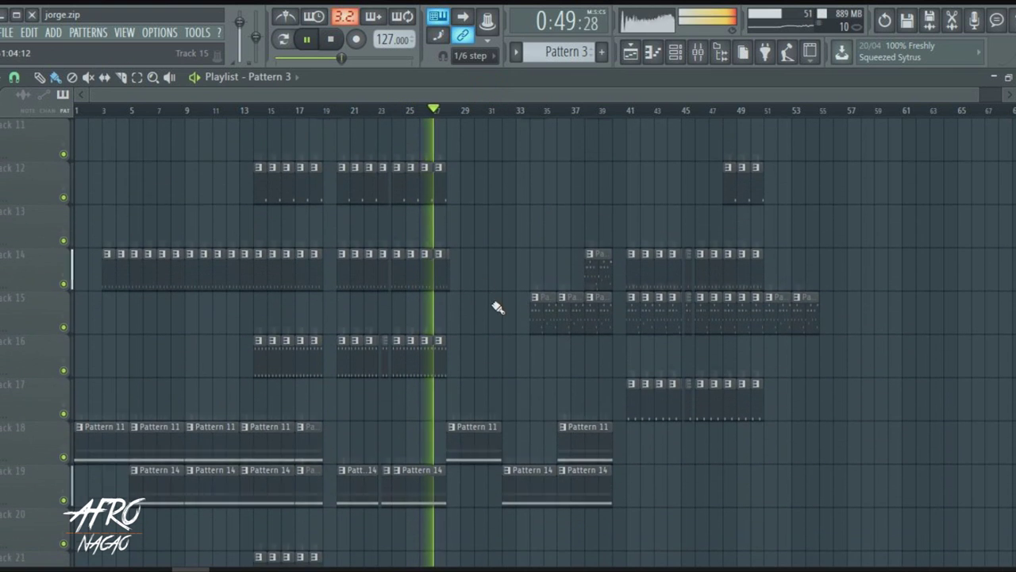
{"action": "scroll", "coordinate": [498, 307], "scroll_direction": "down", "scroll_amount": 4}
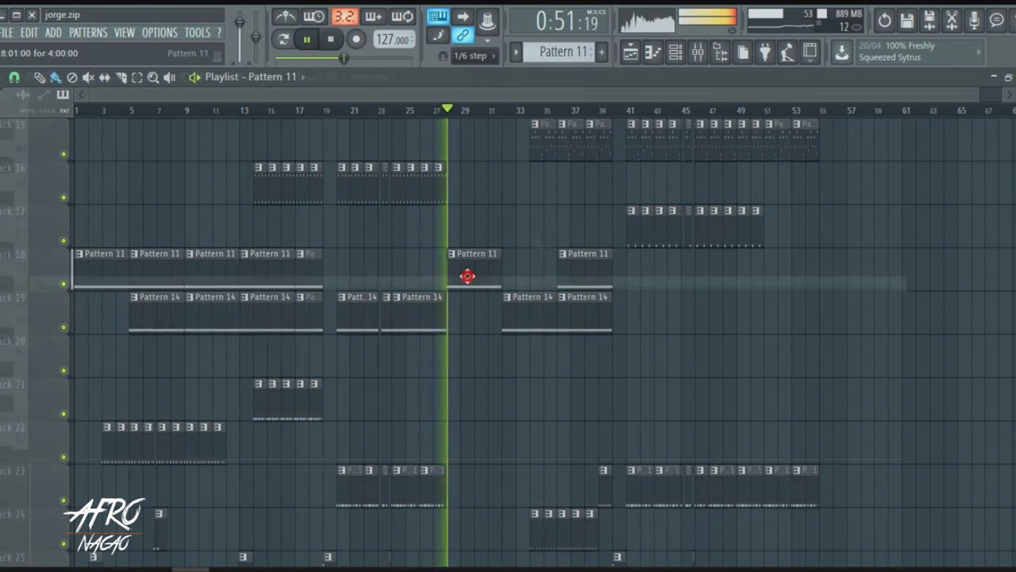
{"action": "double_click", "coordinate": [467, 275]}
{"action": "key", "text": "Escape"}
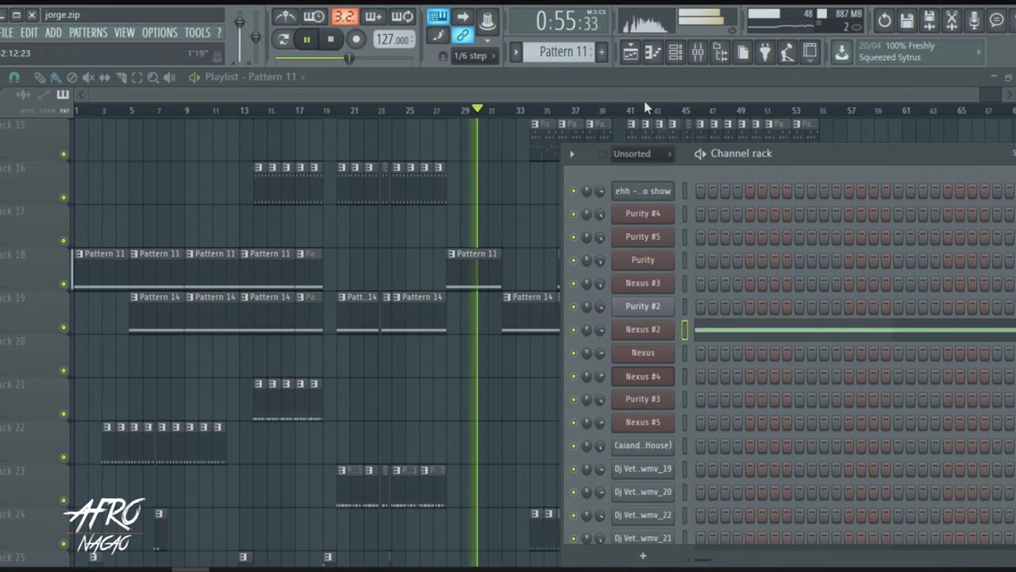
{"action": "scroll", "coordinate": [562, 52], "scroll_direction": "down", "scroll_amount": 3}
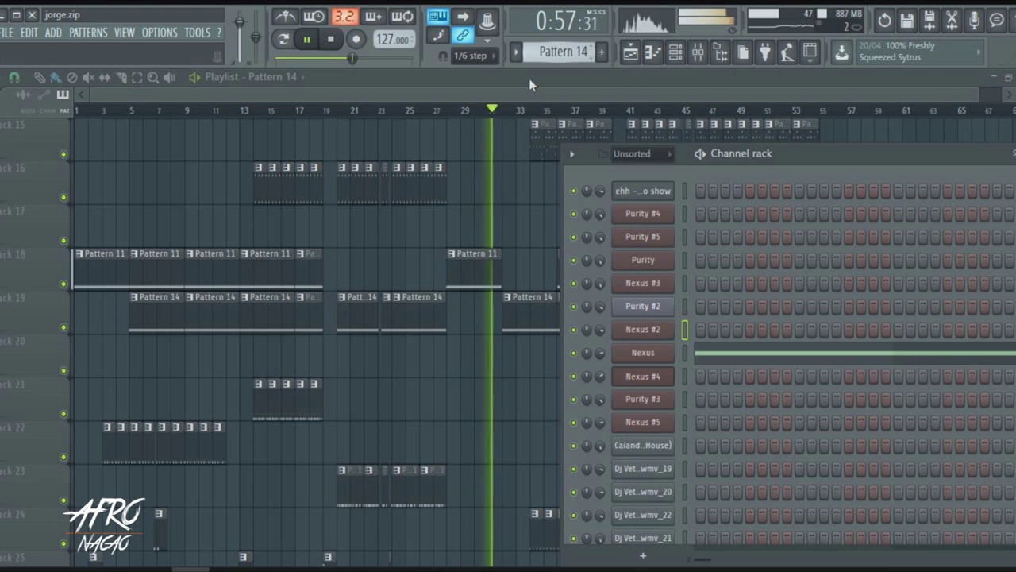
{"action": "left_click", "coordinate": [506, 94]}
Follow the playback from bar 33 to bar 40, looking over the pattern and audio clips on all tracks.
{"action": "scroll", "coordinate": [619, 206], "scroll_direction": "up", "scroll_amount": 2}
{"action": "scroll", "coordinate": [608, 223], "scroll_direction": "up", "scroll_amount": 1}
{"action": "scroll", "coordinate": [662, 206], "scroll_direction": "down", "scroll_amount": 1}
{"action": "scroll", "coordinate": [662, 221], "scroll_direction": "down", "scroll_amount": 2}
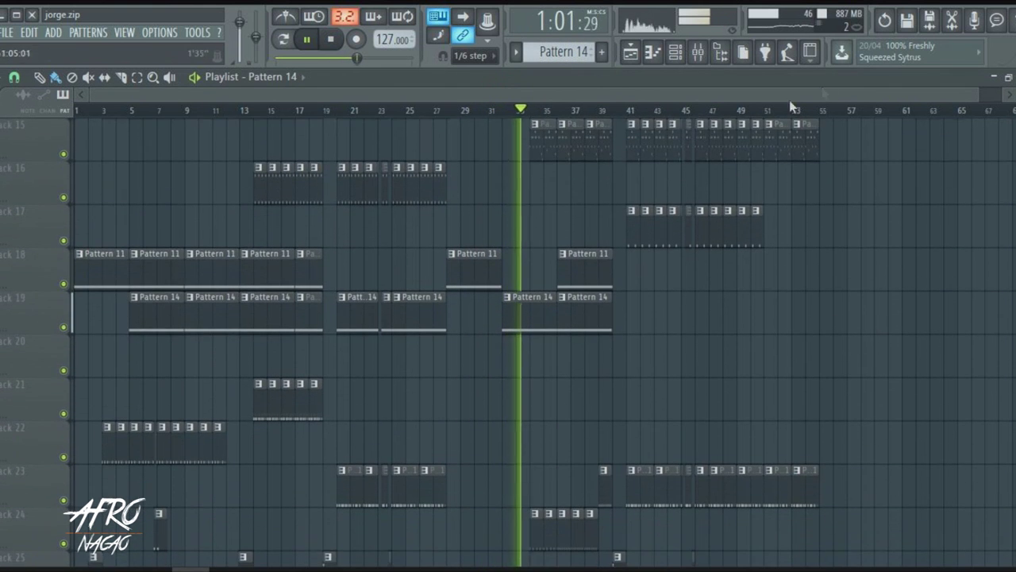
{"action": "scroll", "coordinate": [870, 224], "scroll_direction": "down", "scroll_amount": 3}
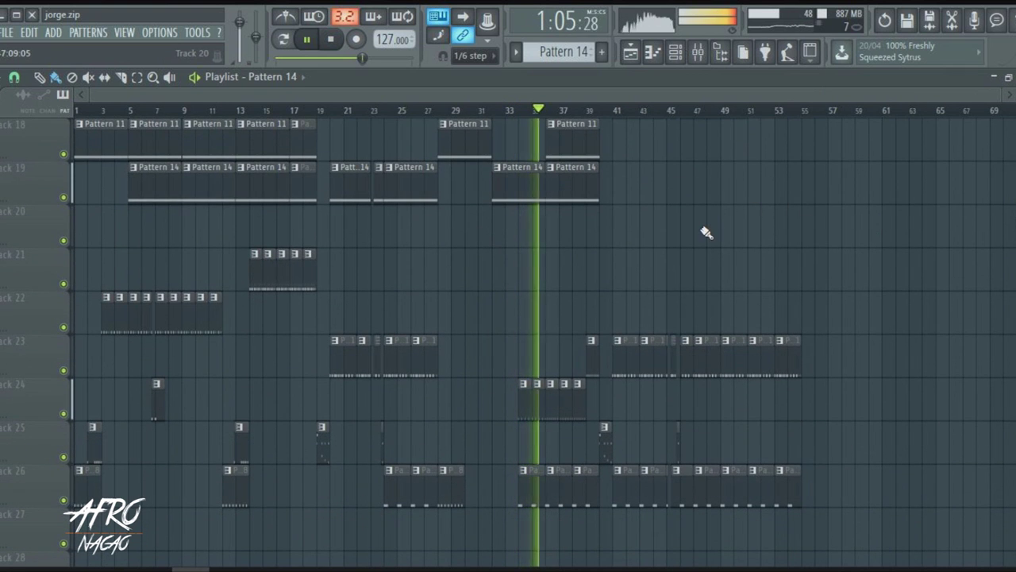
{"action": "scroll", "coordinate": [705, 230], "scroll_direction": "down", "scroll_amount": 1}
{"action": "scroll", "coordinate": [699, 227], "scroll_direction": "up", "scroll_amount": 7}
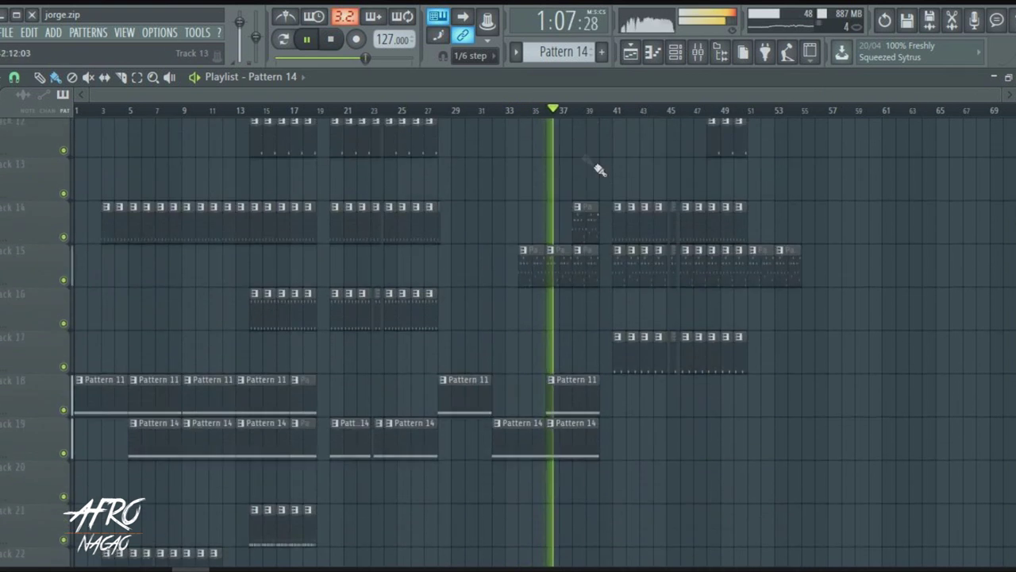
{"action": "scroll", "coordinate": [585, 111], "scroll_direction": "up", "scroll_amount": 3}
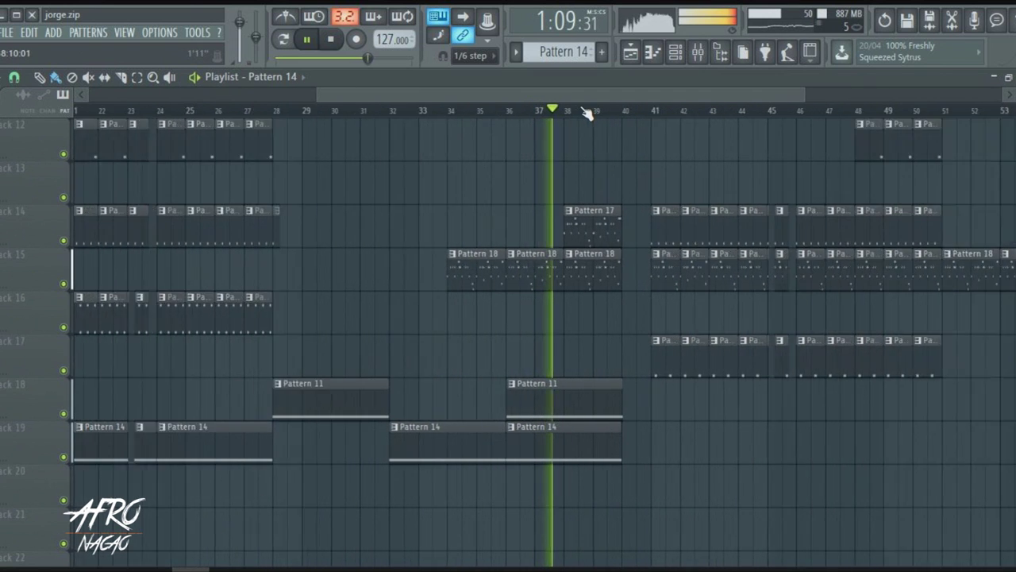
{"action": "scroll", "coordinate": [595, 286], "scroll_direction": "up", "scroll_amount": 6}
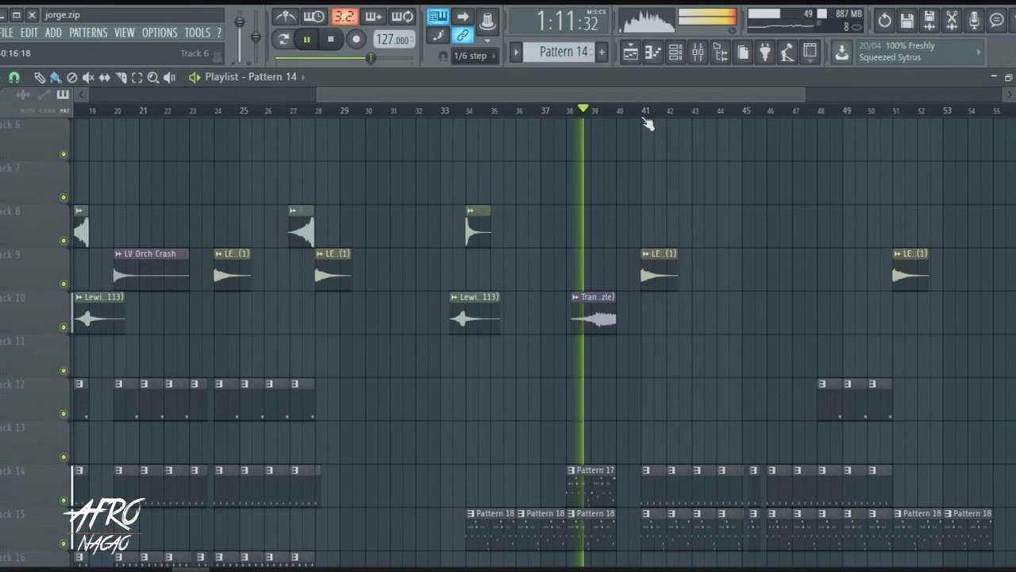
Follow the playback from bar 41 onward, examining the pattern clips layered in the final section.
{"action": "scroll", "coordinate": [635, 115], "scroll_direction": "down", "scroll_amount": 2}
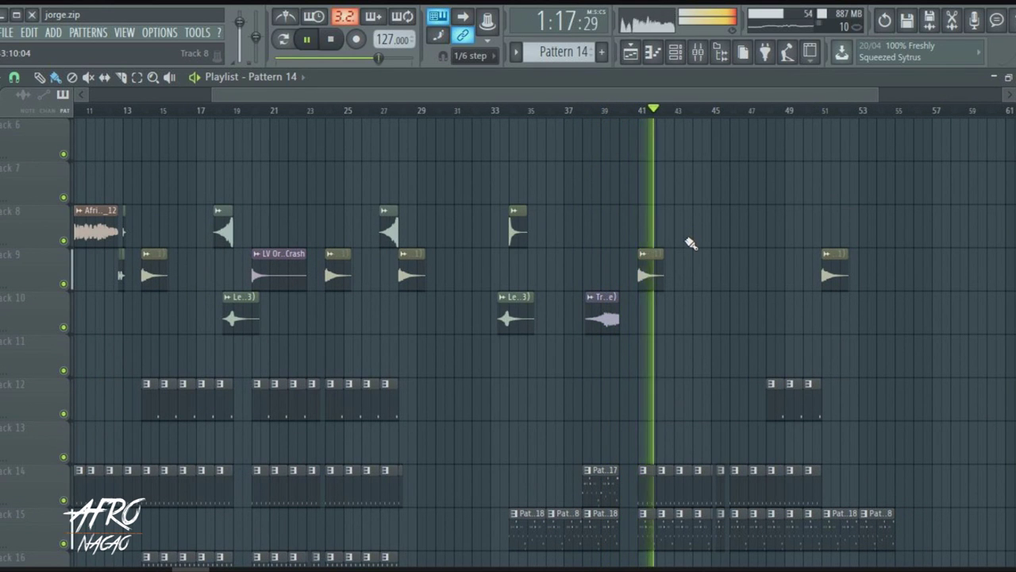
{"action": "scroll", "coordinate": [689, 243], "scroll_direction": "down", "scroll_amount": 5}
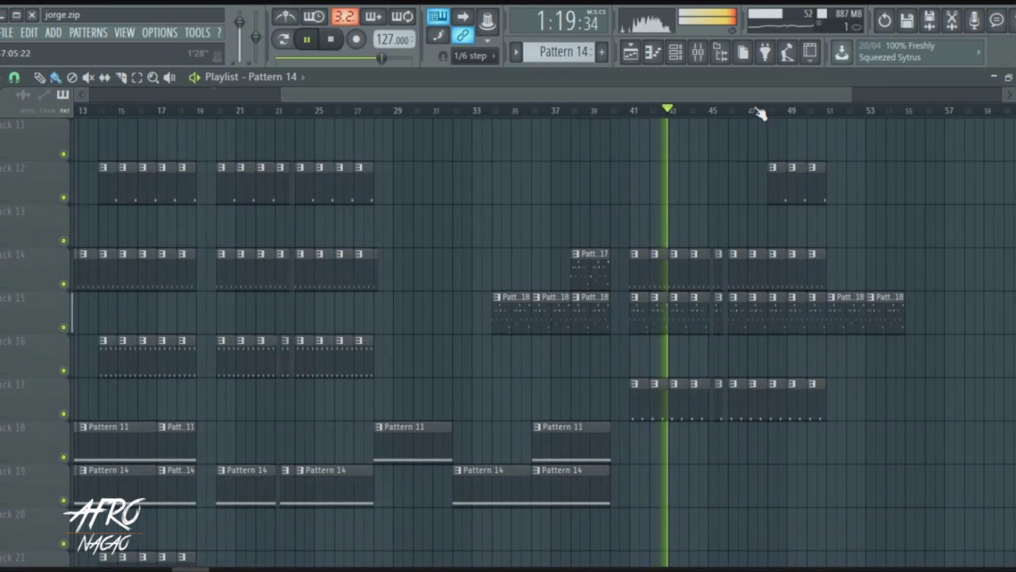
{"action": "scroll", "coordinate": [758, 114], "scroll_direction": "up", "scroll_amount": 4}
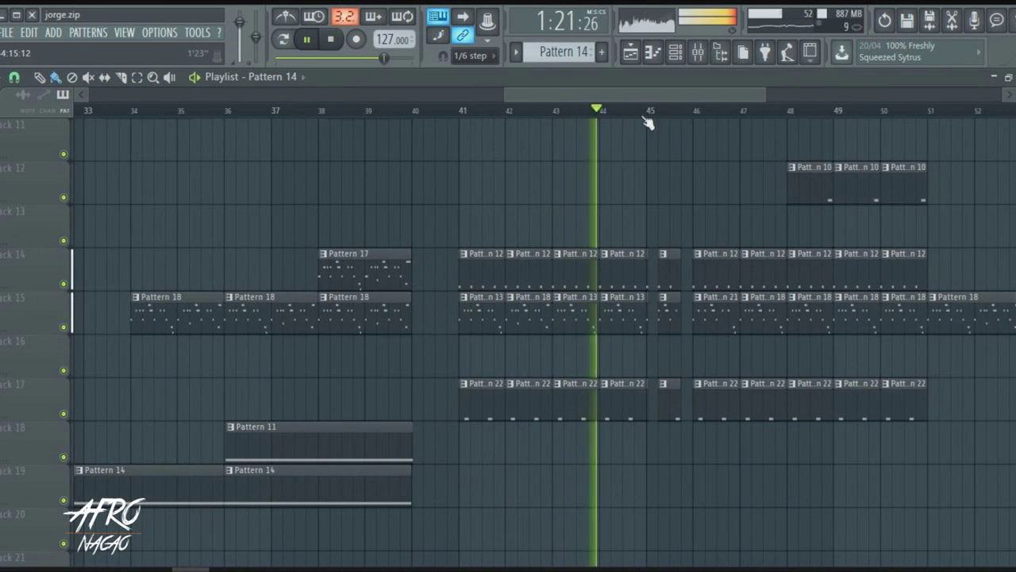
{"action": "scroll", "coordinate": [647, 120], "scroll_direction": "down", "scroll_amount": 4}
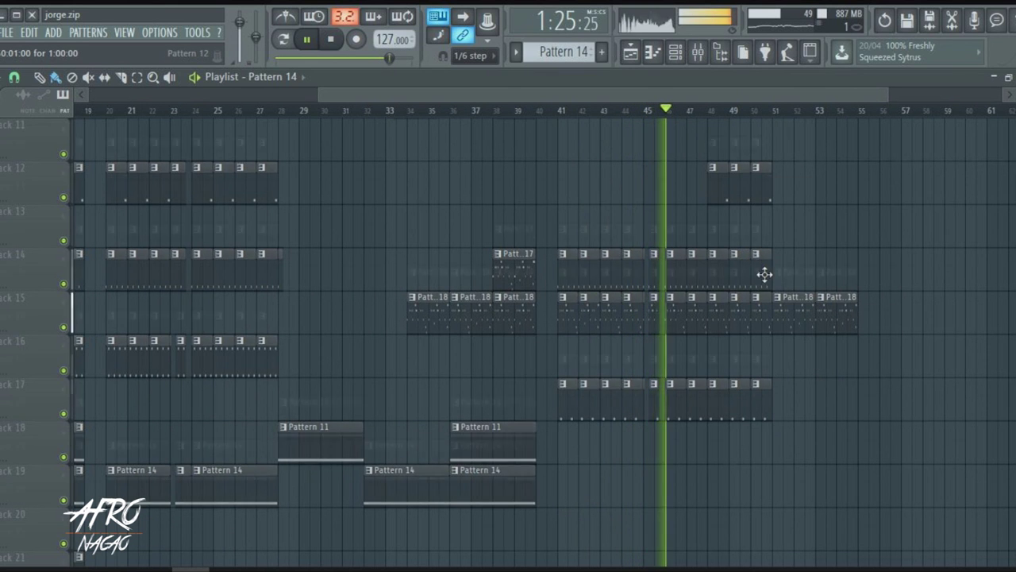
{"action": "scroll", "coordinate": [765, 272], "scroll_direction": "down", "scroll_amount": 6}
{"action": "scroll", "coordinate": [809, 114], "scroll_direction": "up", "scroll_amount": 3}
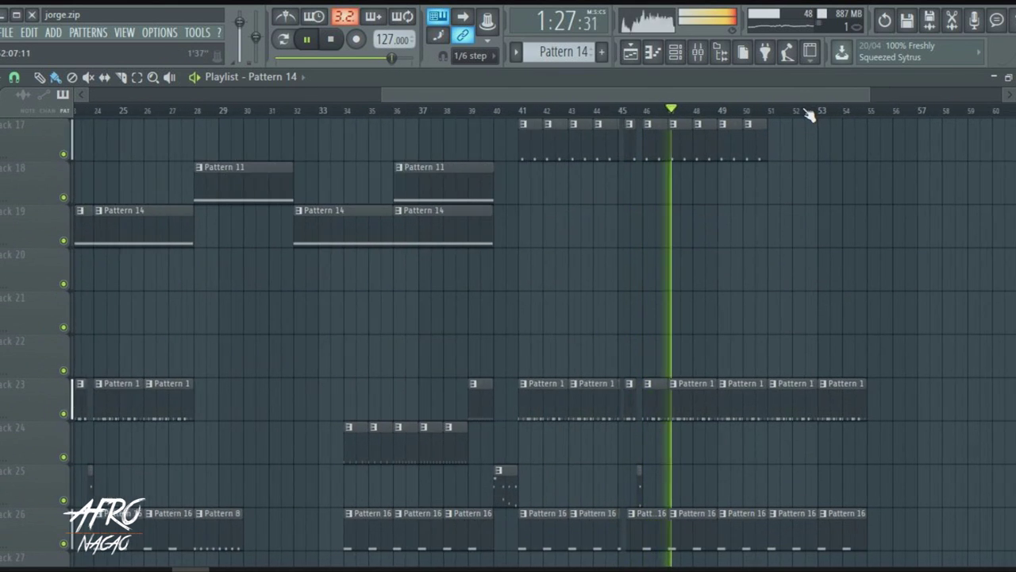
Examine the settings of the Gross Beat - Mix level envelope automation clip on Track 1, then close them.
{"action": "scroll", "coordinate": [767, 351], "scroll_direction": "up", "scroll_amount": 10}
{"action": "scroll", "coordinate": [764, 350], "scroll_direction": "up", "scroll_amount": 6}
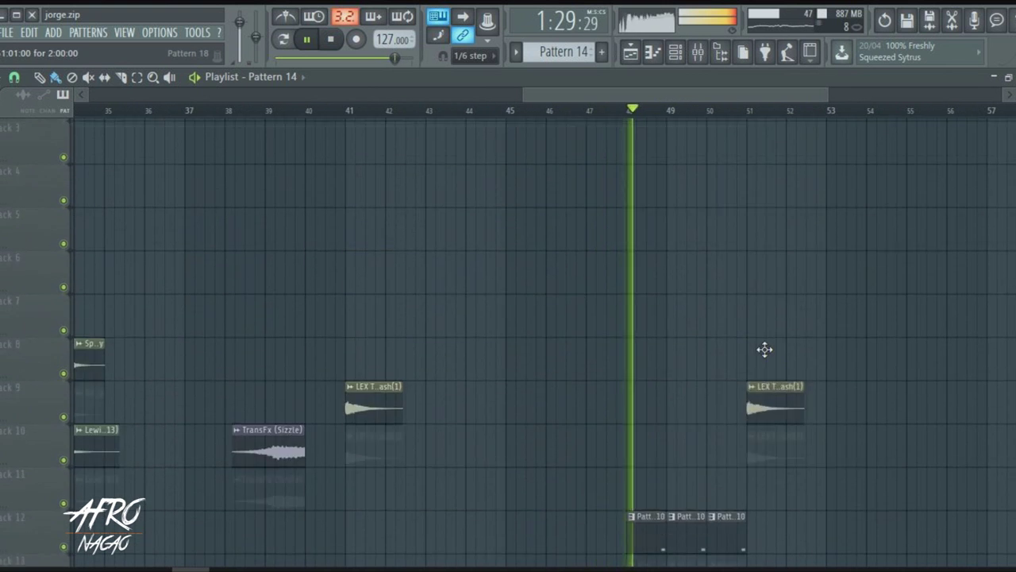
{"action": "double_click", "coordinate": [582, 127]}
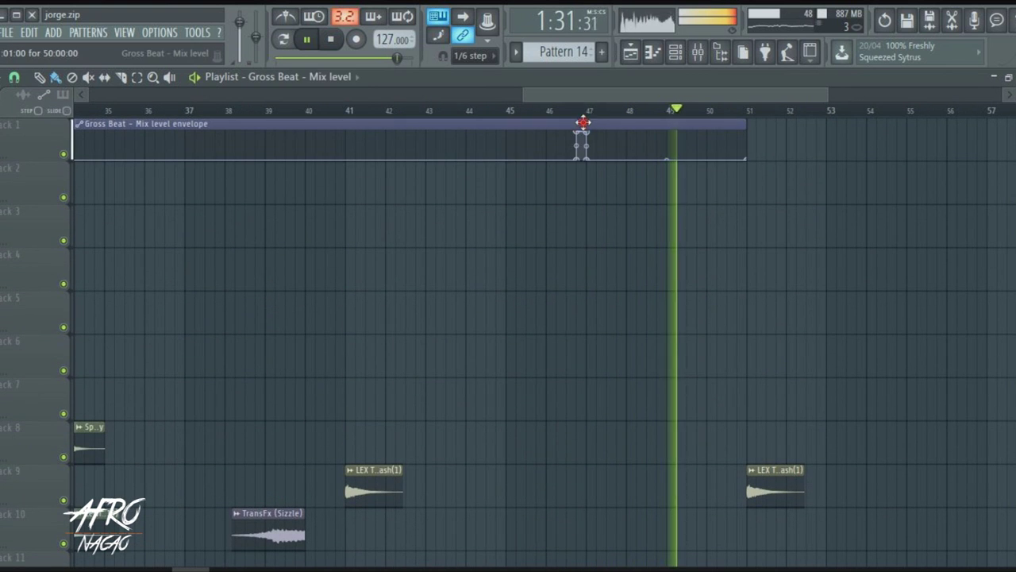
{"action": "left_click", "coordinate": [566, 289]}
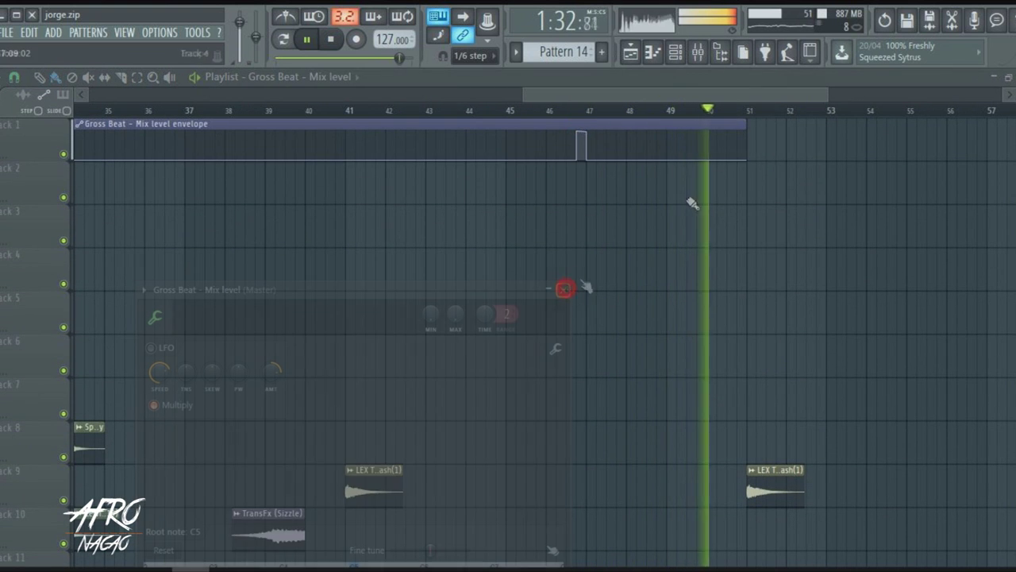
Show the mixer and examine the Gross Beat effect on the Master track.
{"action": "left_click", "coordinate": [696, 53]}
{"action": "left_click_drag", "start_coordinate": [560, 420], "coordinate": [489, 327]}
{"action": "left_click", "coordinate": [749, 444]}
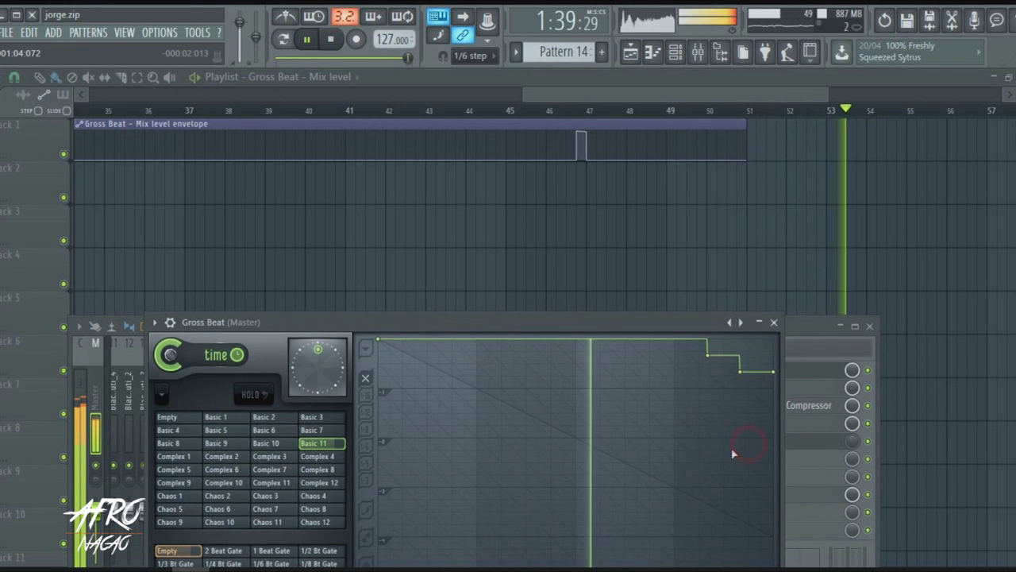